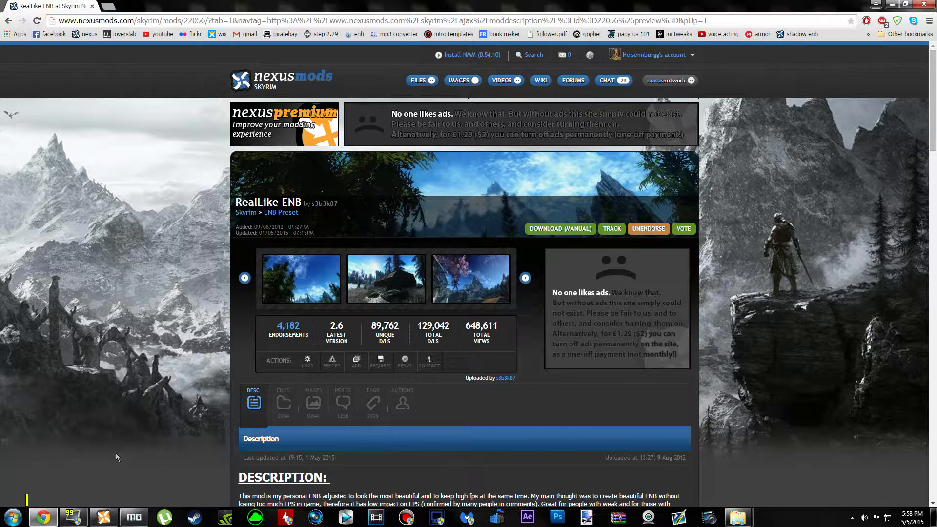
Step: Switch to Mod Organizer and review its mod and plugin lists, comparing them with the mod list in Nexus Mod Manager
click(133, 517)
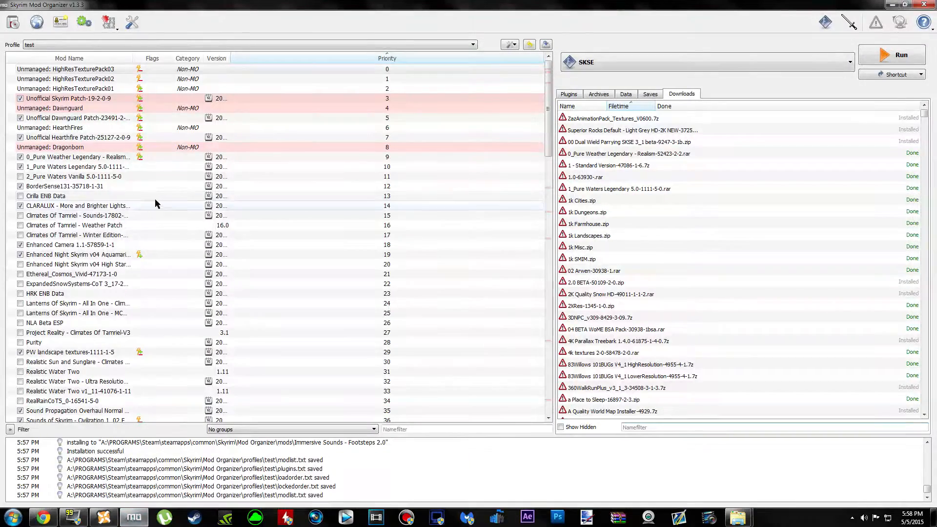
click(569, 94)
drag(551, 126, 549, 427)
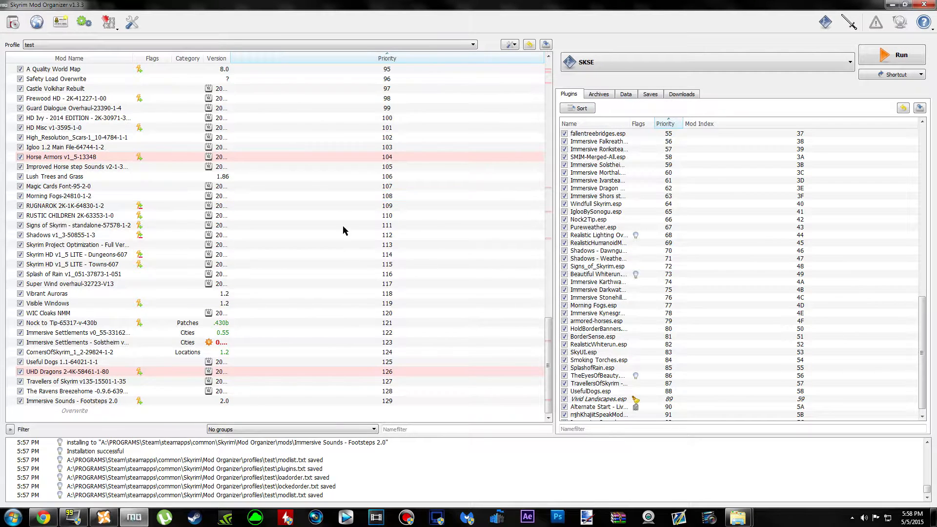
click(104, 518)
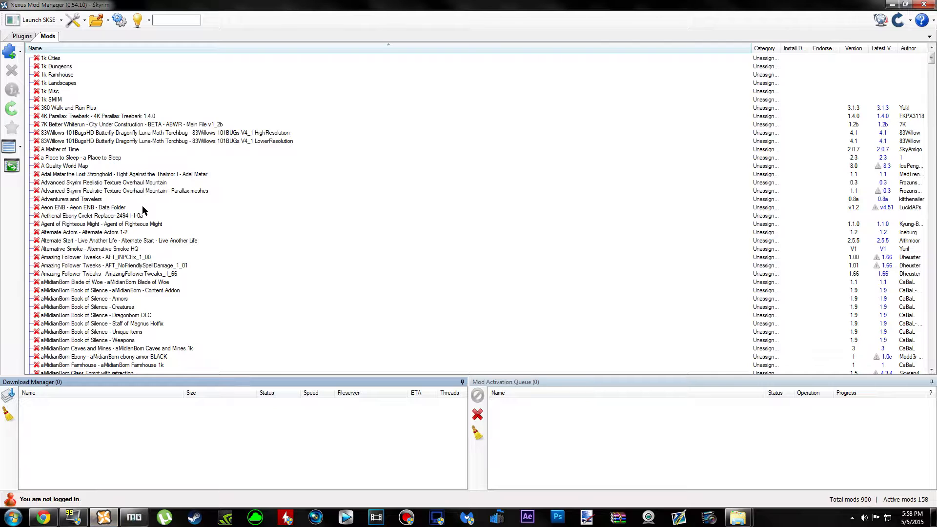
click(135, 518)
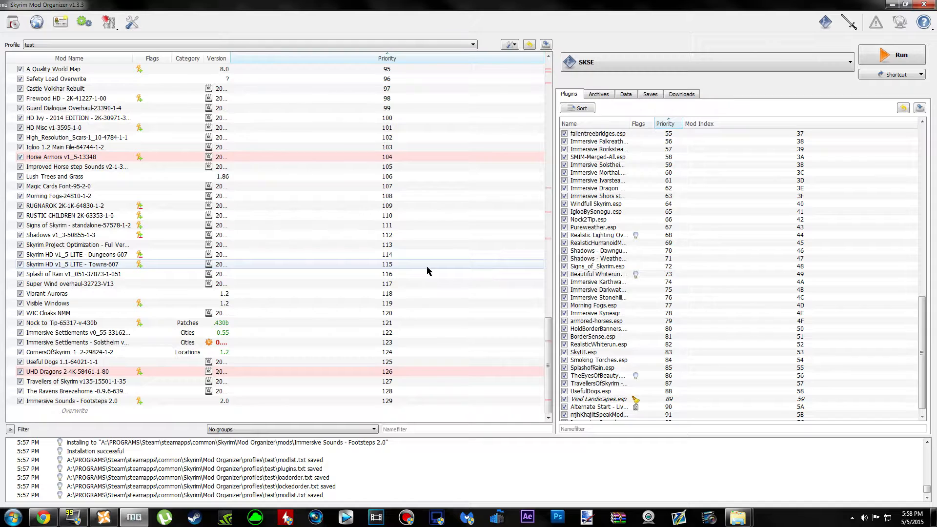
click(894, 4)
Step: Return to the RealLike ENB page in the browser and compare the performance and quality version sections of the installation instructions
click(43, 518)
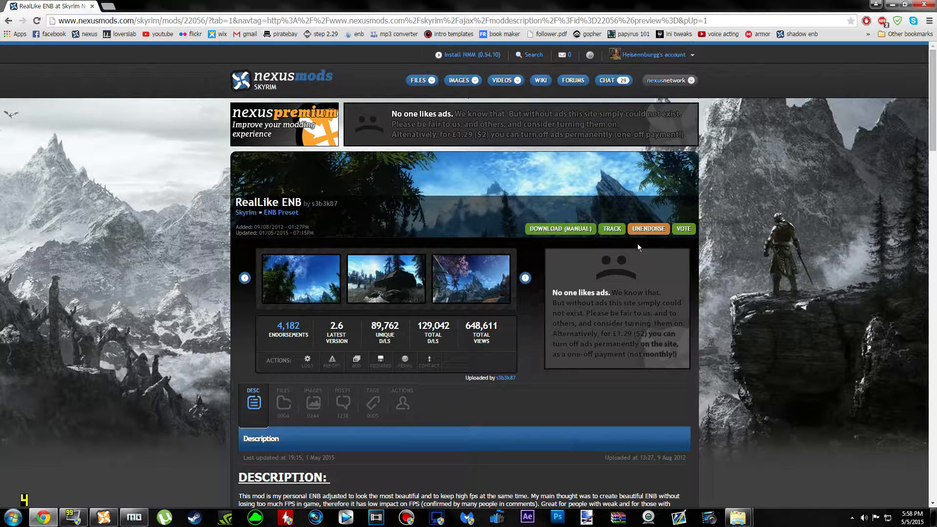
scroll(487, 248, down, 5)
scroll(380, 177, up, 4)
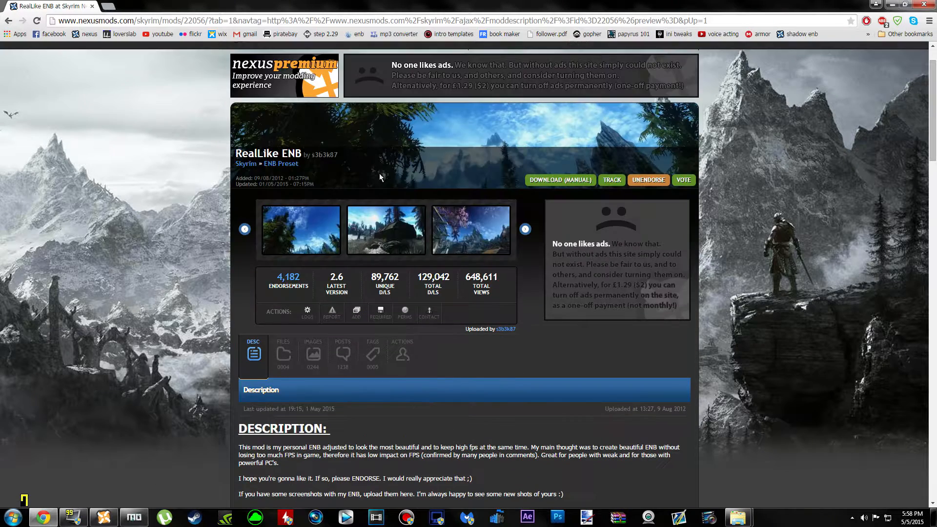
scroll(380, 177, down, 7)
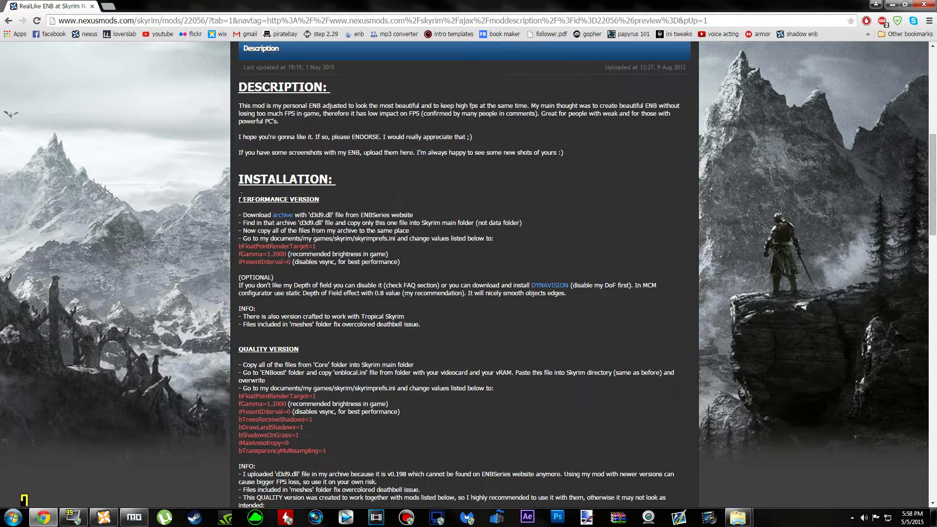
drag(235, 198, 324, 201)
click(348, 207)
drag(237, 350, 334, 359)
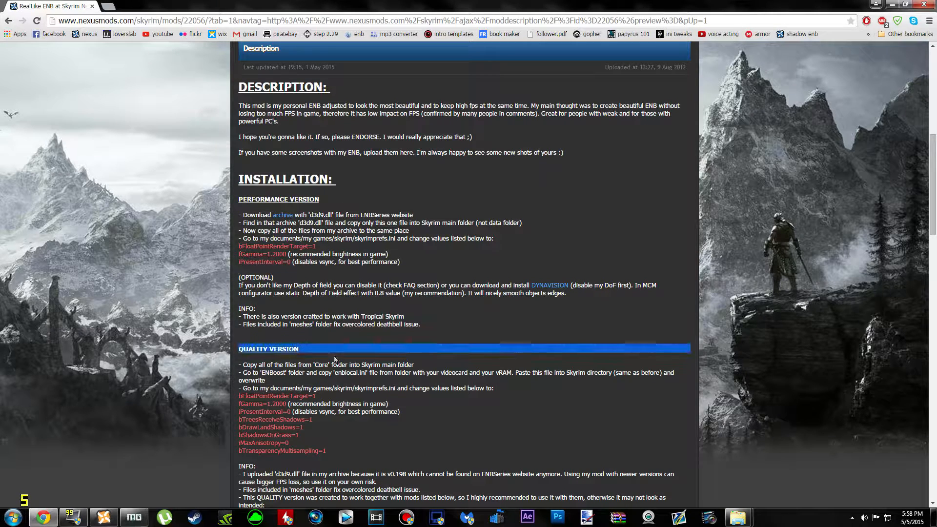
click(335, 358)
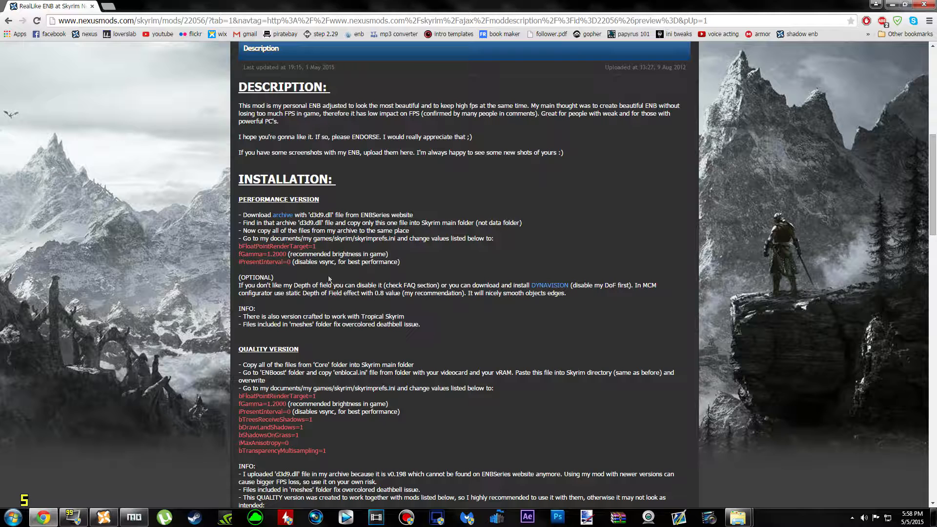
drag(237, 199, 355, 211)
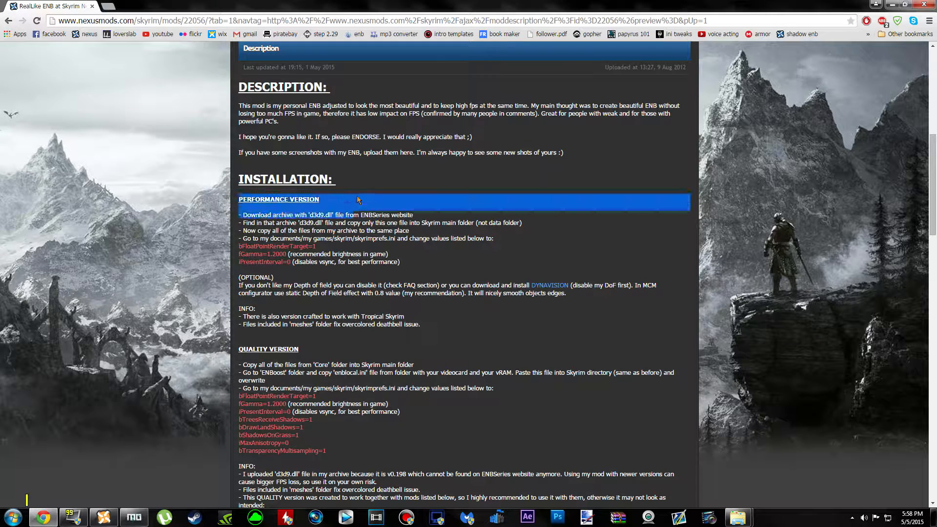
click(359, 201)
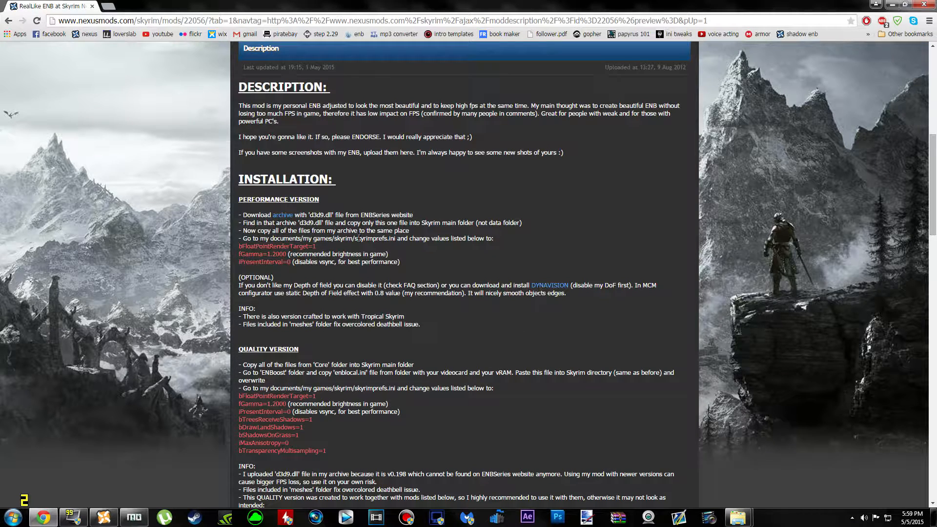
drag(239, 201, 328, 210)
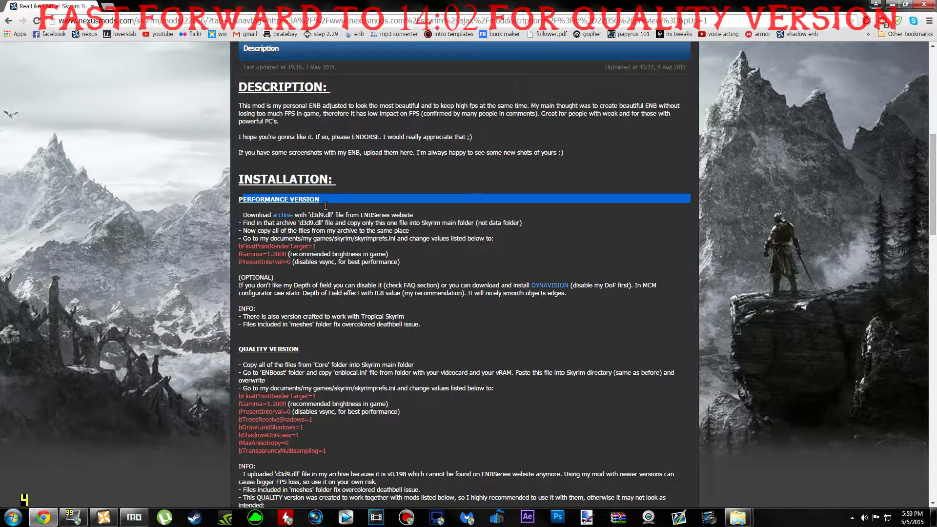
click(359, 214)
Step: Enlarge the second preview image of RealLike ENB, then close it
scroll(388, 289, up, 8)
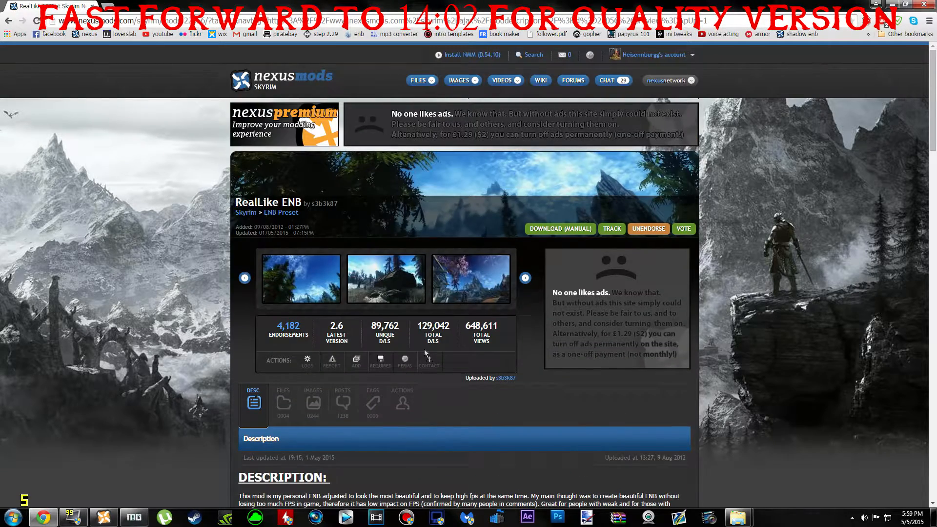
click(390, 291)
drag(495, 322, 561, 326)
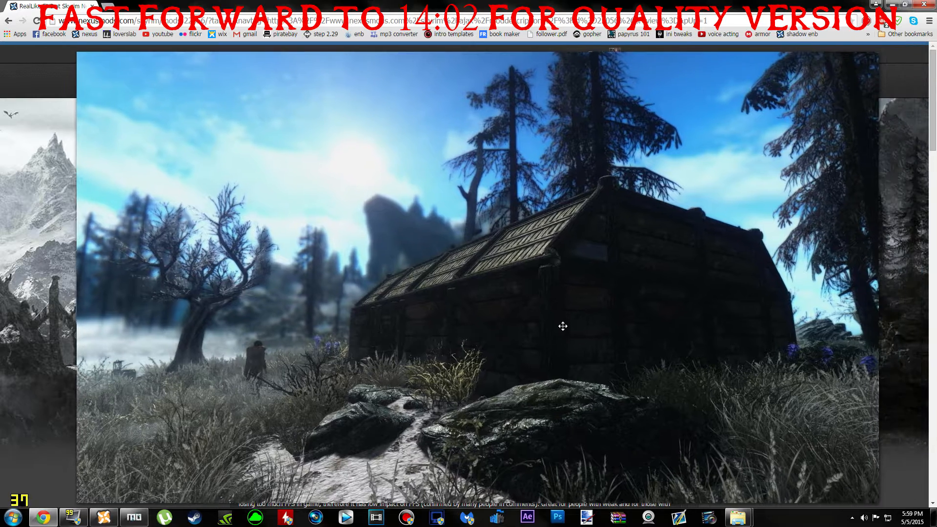
click(544, 333)
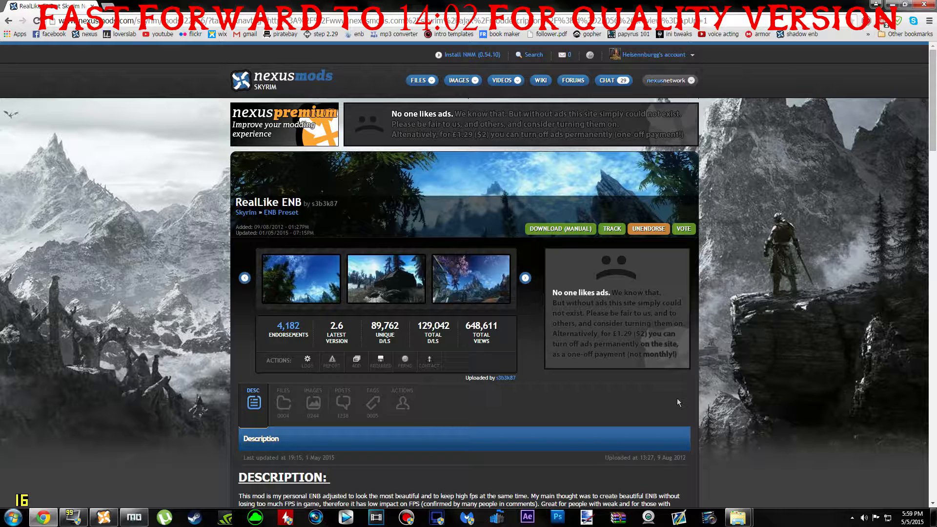
Step: Read through the installation section of the description, including the quality version's file steps and ini settings
scroll(221, 364, down, 2)
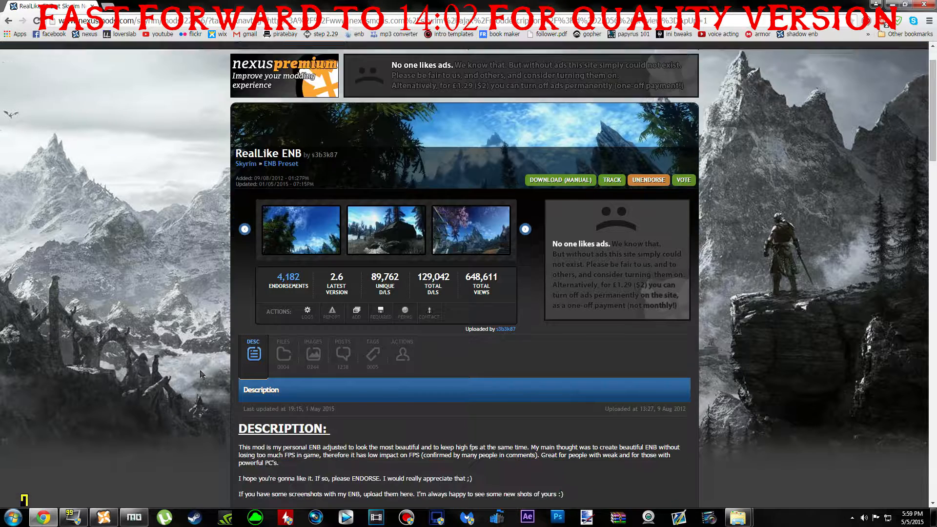
scroll(221, 364, down, 4)
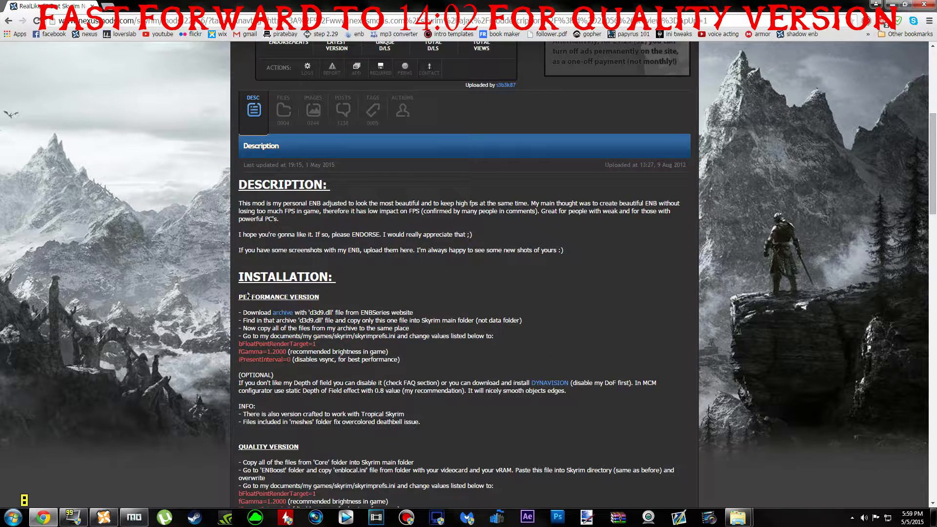
drag(238, 277, 390, 356)
click(421, 367)
scroll(390, 305, down, 4)
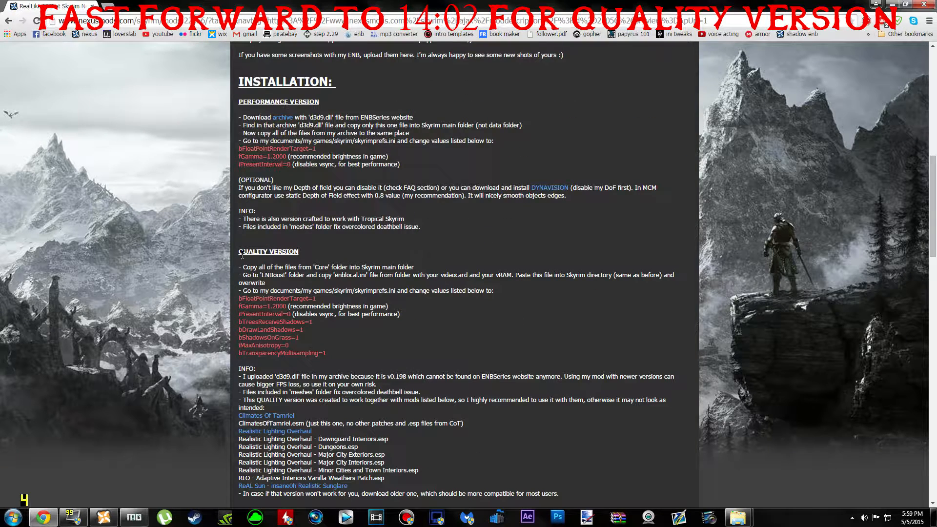
drag(239, 252, 321, 266)
click(321, 264)
drag(298, 252, 237, 251)
click(233, 248)
scroll(399, 273, up, 3)
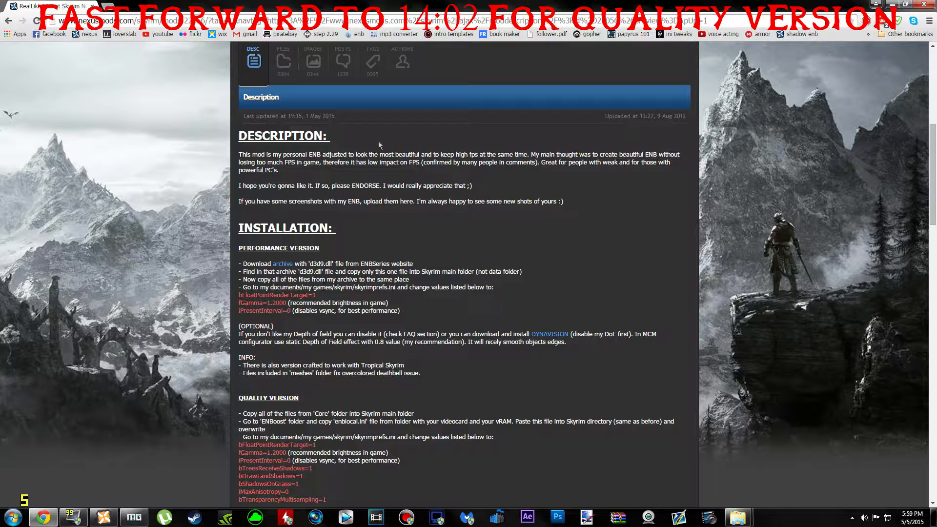
Step: Check the mod's title and reread the performance version instructions in the RealLike ENB description
scroll(303, 225, up, 6)
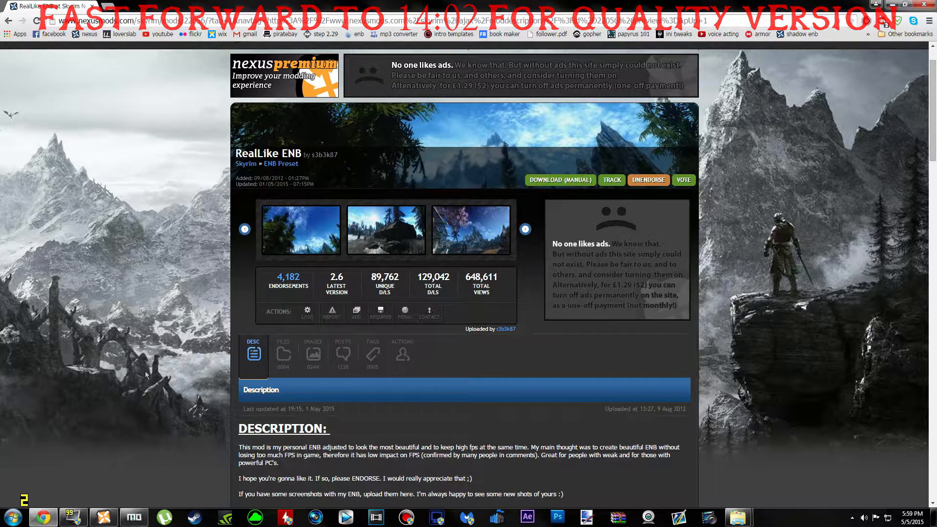
scroll(265, 280, up, 1)
scroll(319, 378, down, 5)
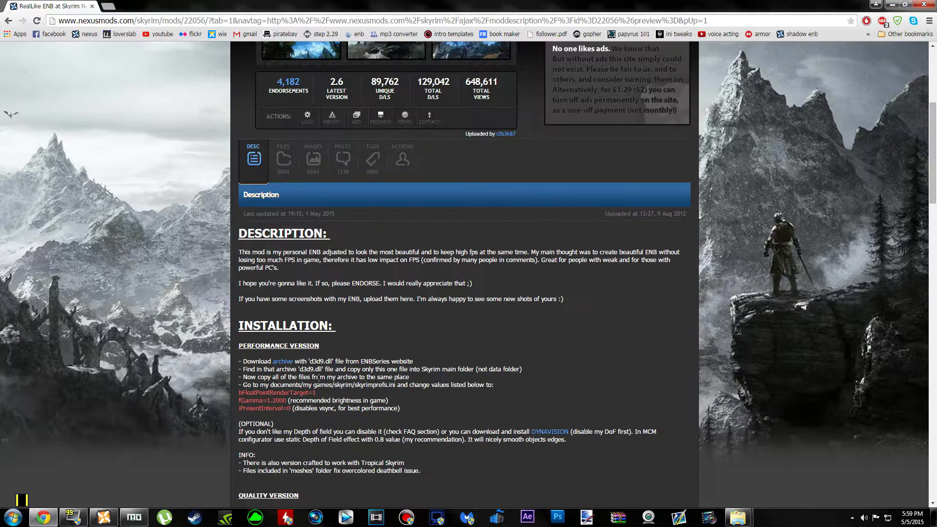
drag(238, 345, 324, 358)
click(359, 340)
scroll(455, 356, up, 5)
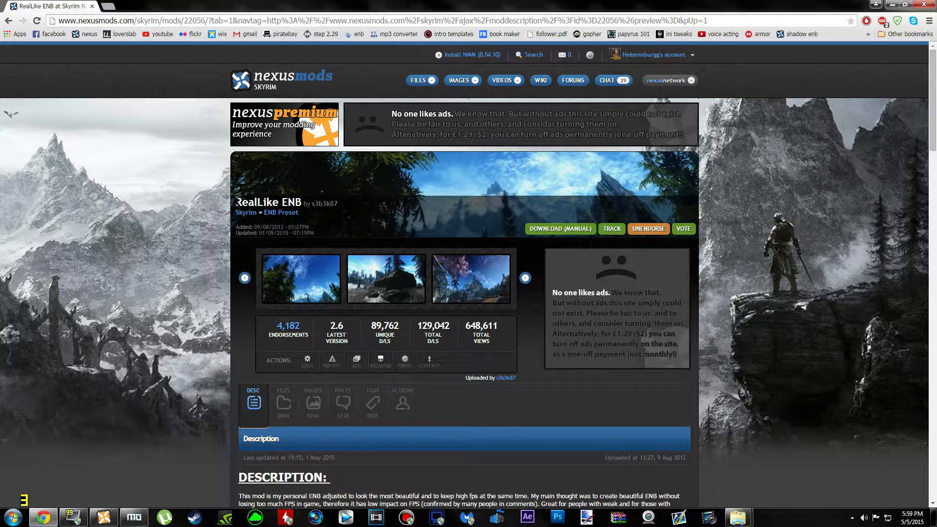
drag(237, 200, 339, 204)
click(338, 204)
scroll(218, 350, down, 5)
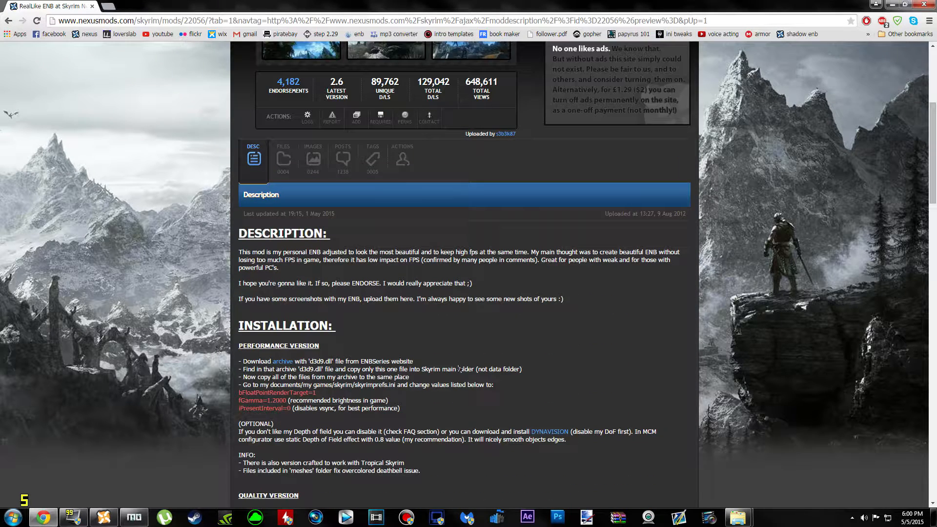
scroll(349, 299, down, 2)
drag(240, 230, 355, 232)
click(355, 232)
drag(240, 248, 320, 248)
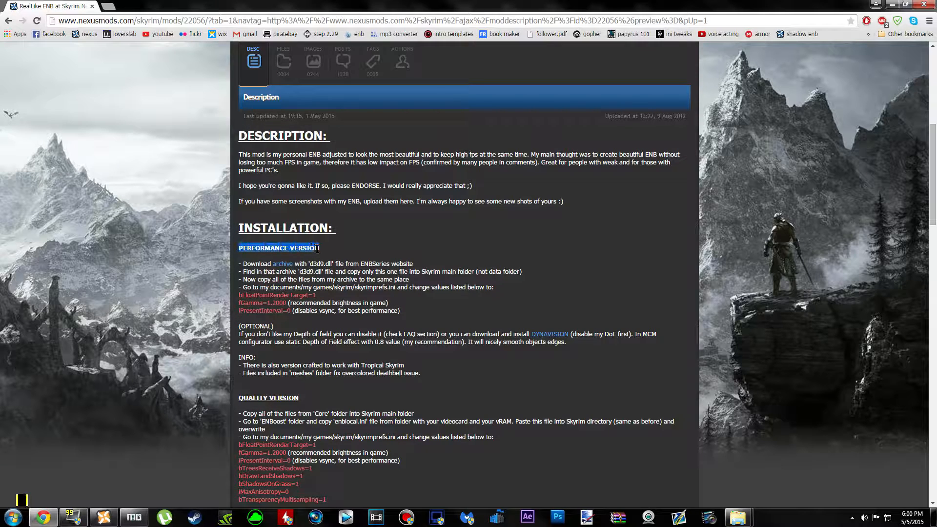
click(448, 204)
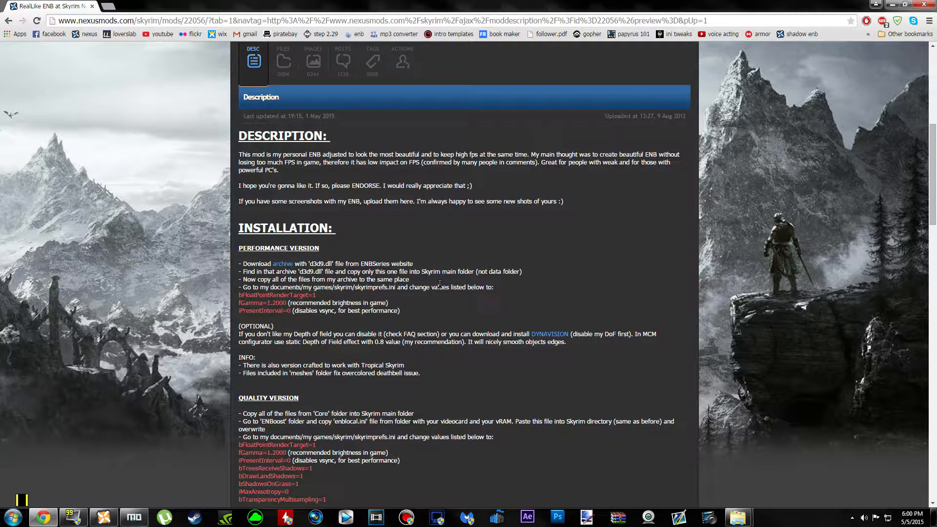
Step: Open the performance version's archive link in a new tab and download ENBSeries v0.113 for TES Skyrim
scroll(414, 253, down, 1)
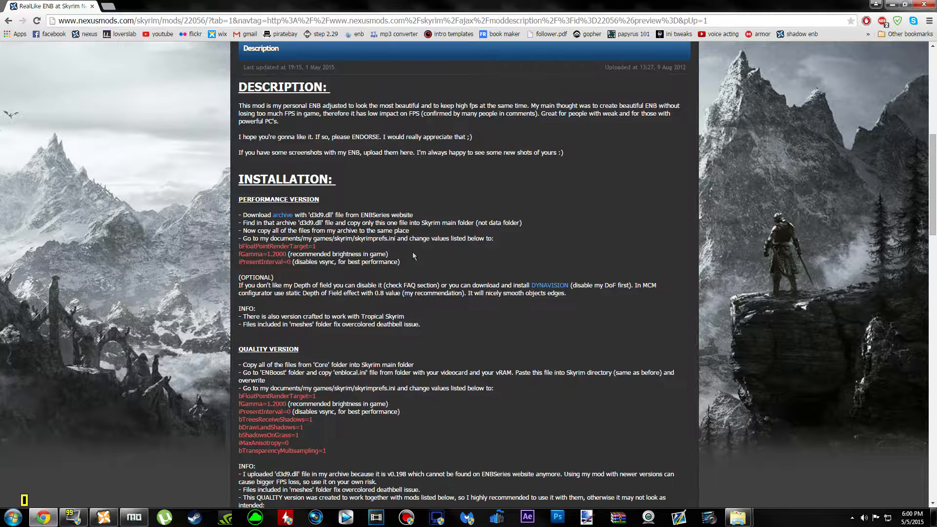
right_click(286, 219)
click(313, 226)
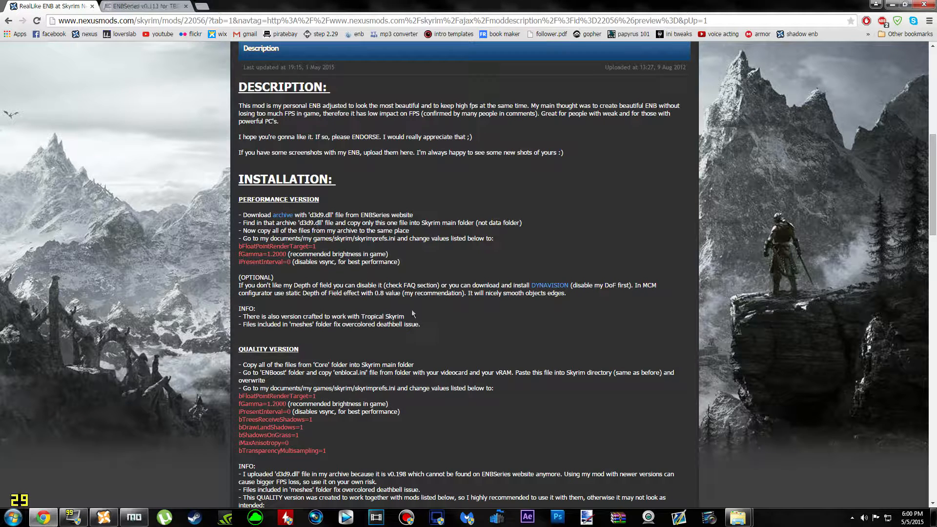
click(140, 5)
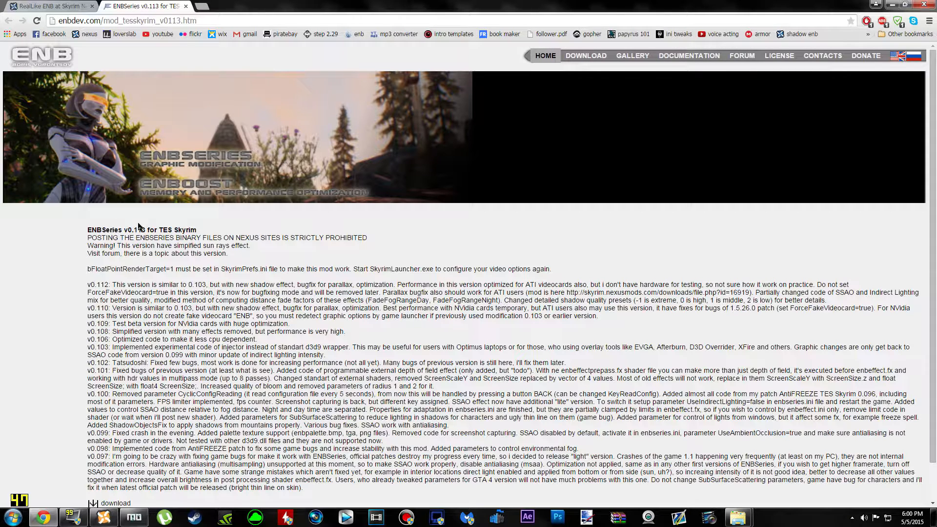
scroll(195, 244, down, 1)
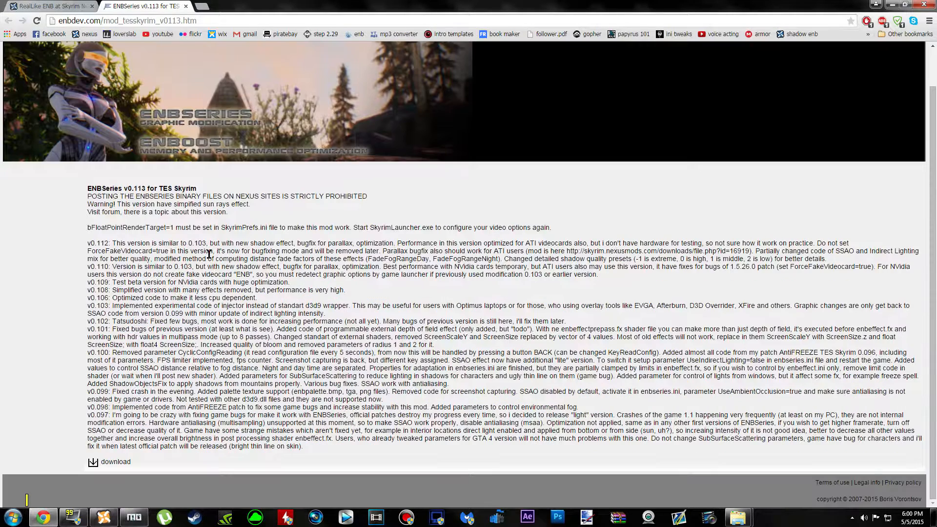
click(94, 464)
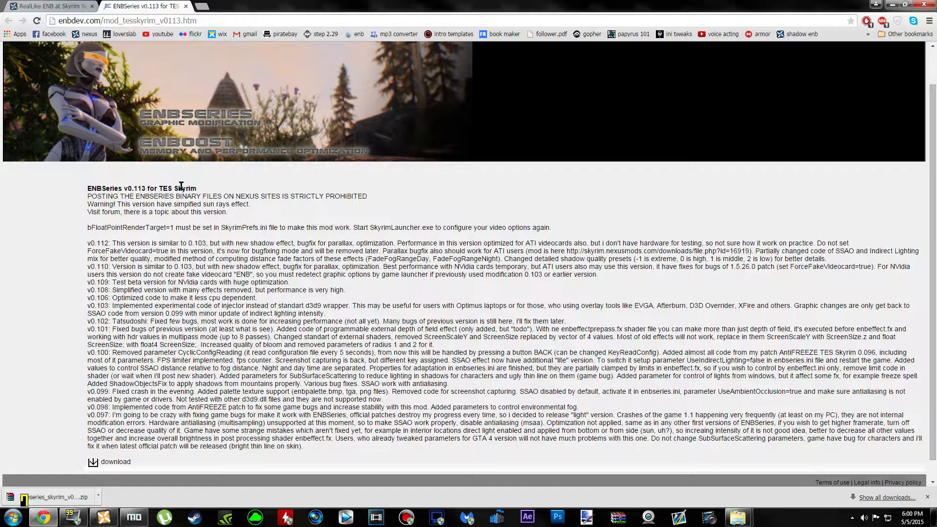
Step: Open the downloaded ENBSeries v0113 zip in WinRAR over a cleared desktop and go up to its containing Downloads folder
scroll(426, 354, down, 1)
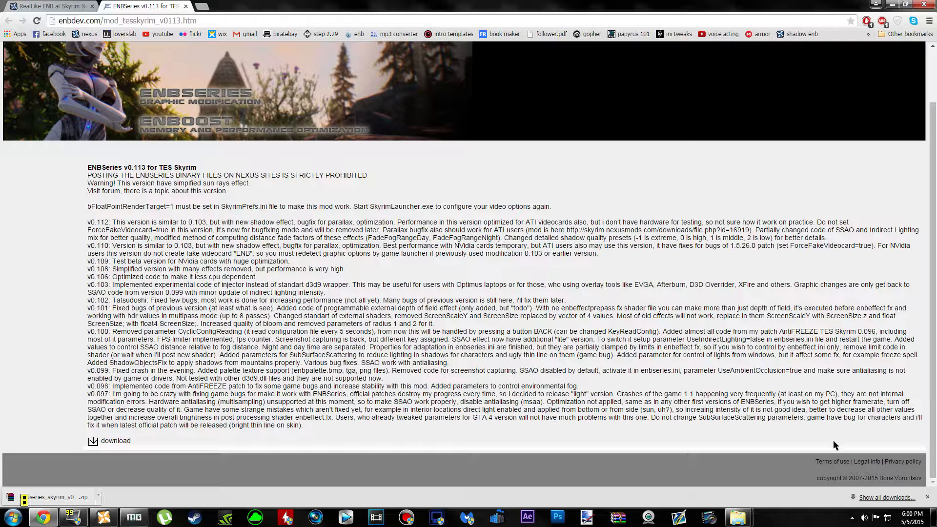
click(70, 503)
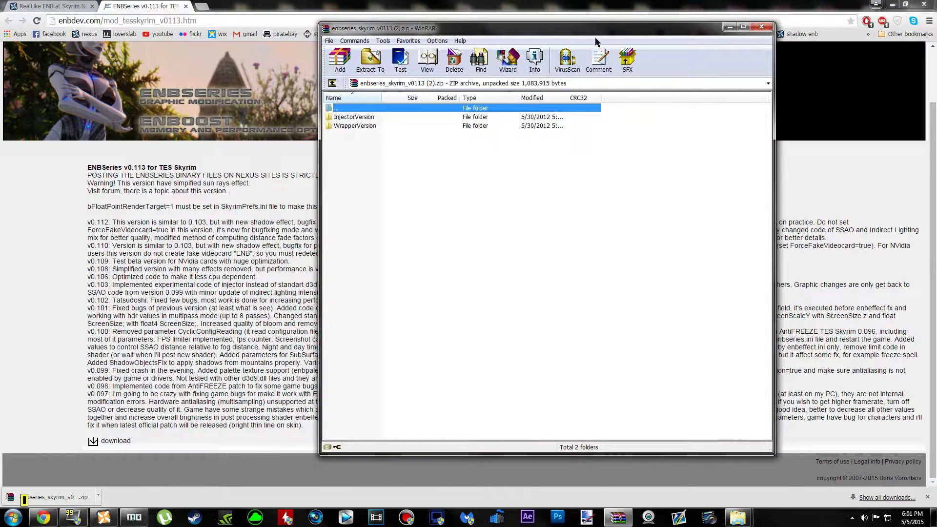
click(892, 4)
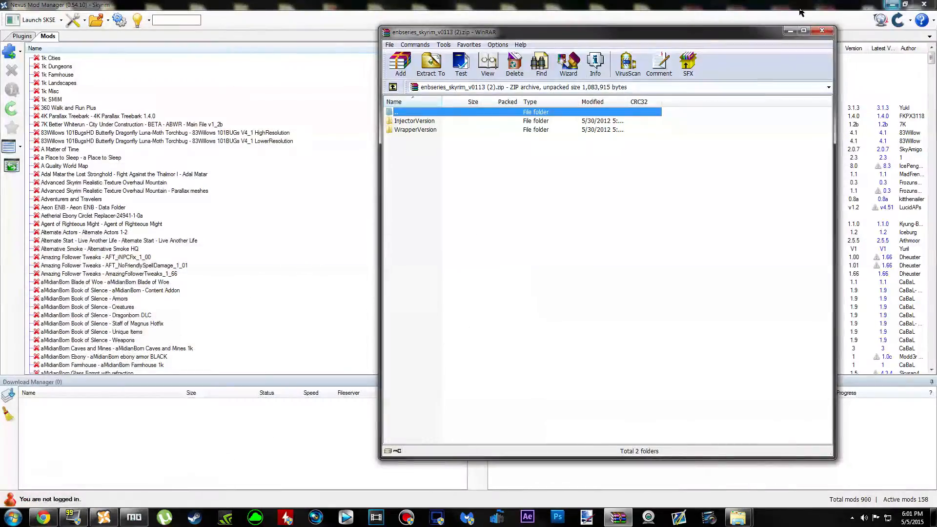
click(892, 4)
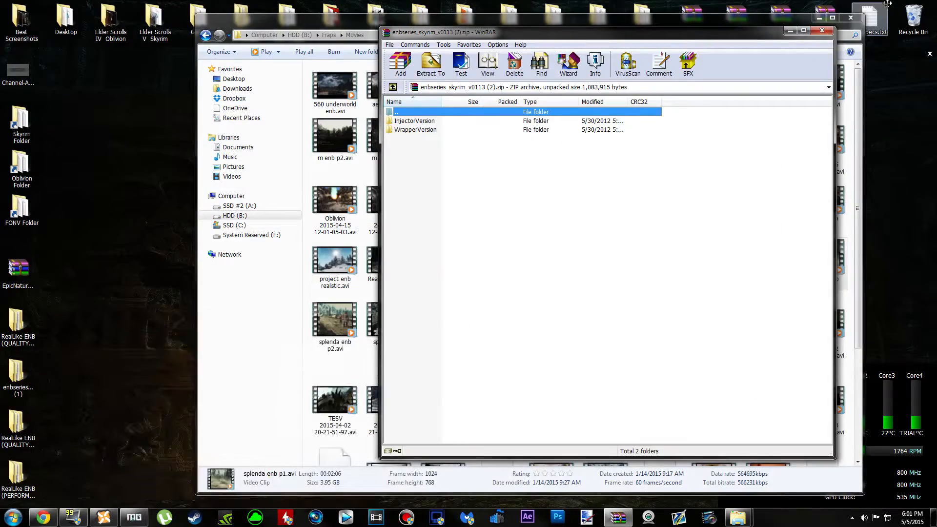
click(857, 18)
key(BackSpace)
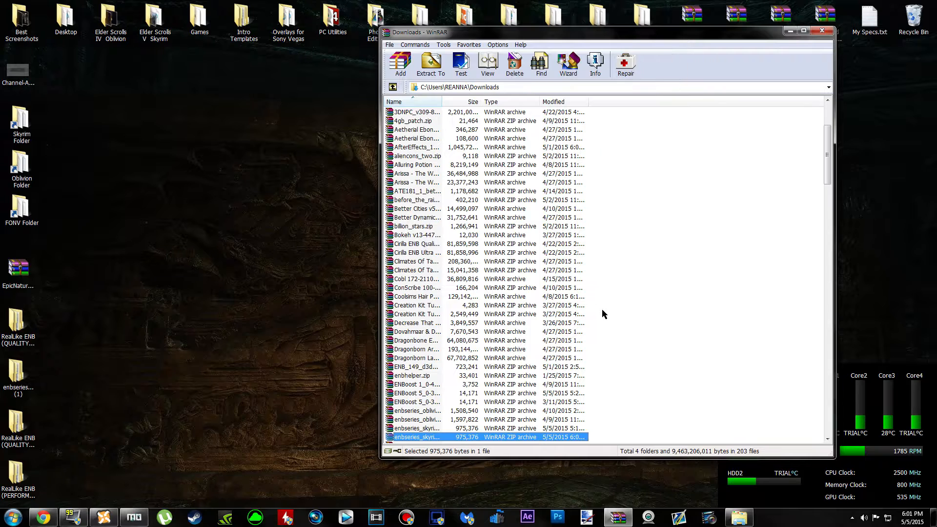
Step: Copy the selected enbseries_skyrim_v0113 (2).zip onto the desktop, delete the four old RealLike ENB and enbseries folders there, and close WinRAR
drag(512, 442, 309, 356)
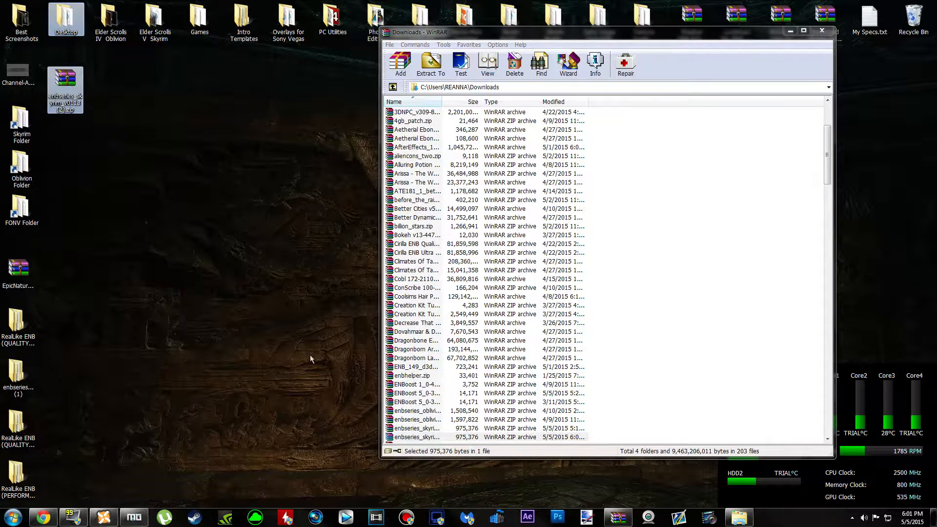
drag(53, 319, 3, 478)
key(Delete)
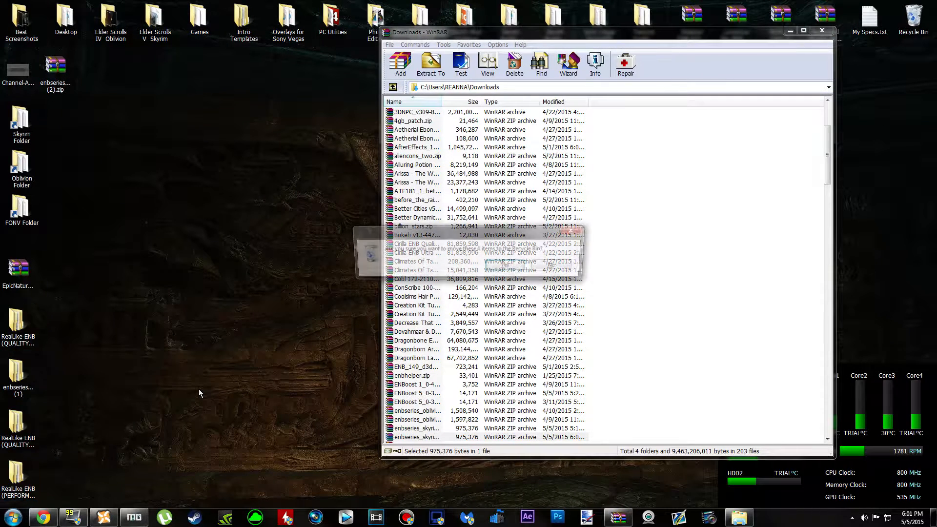
click(822, 31)
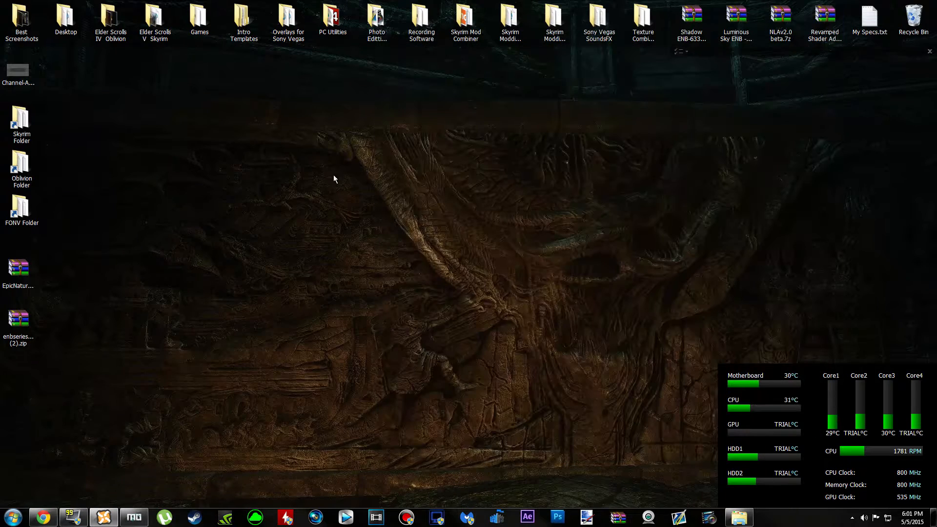
Step: Extract the desktop's enbseries_skyrim_v0113 (2).zip into its own folder and delete the zip
click(18, 322)
right_click(23, 330)
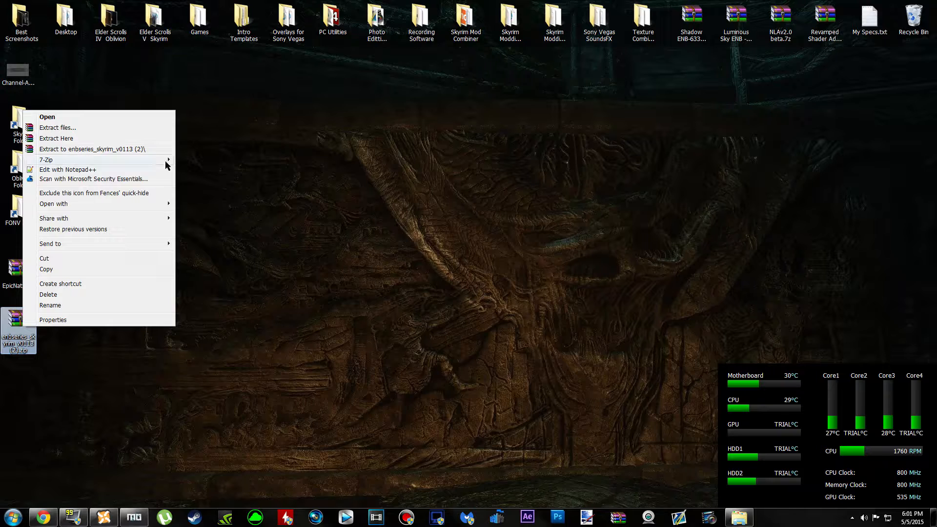
mouse_move(165, 160)
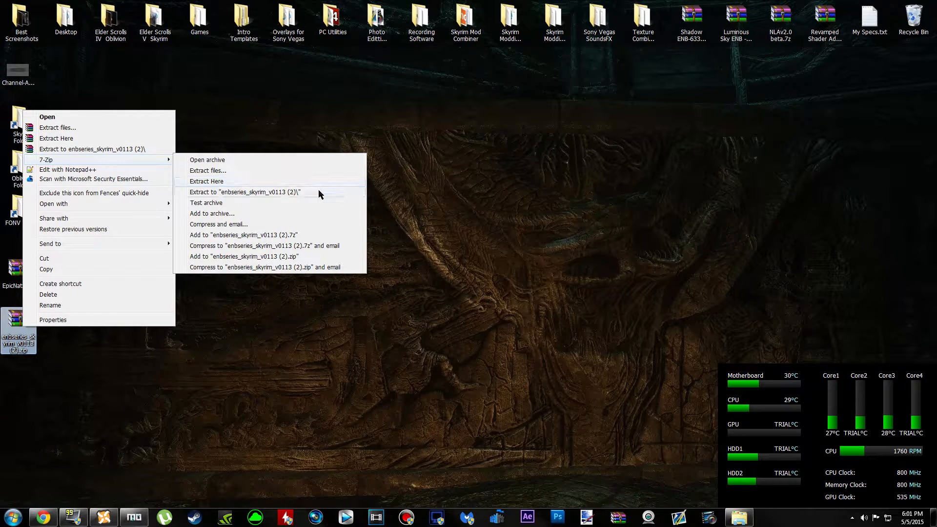
click(124, 148)
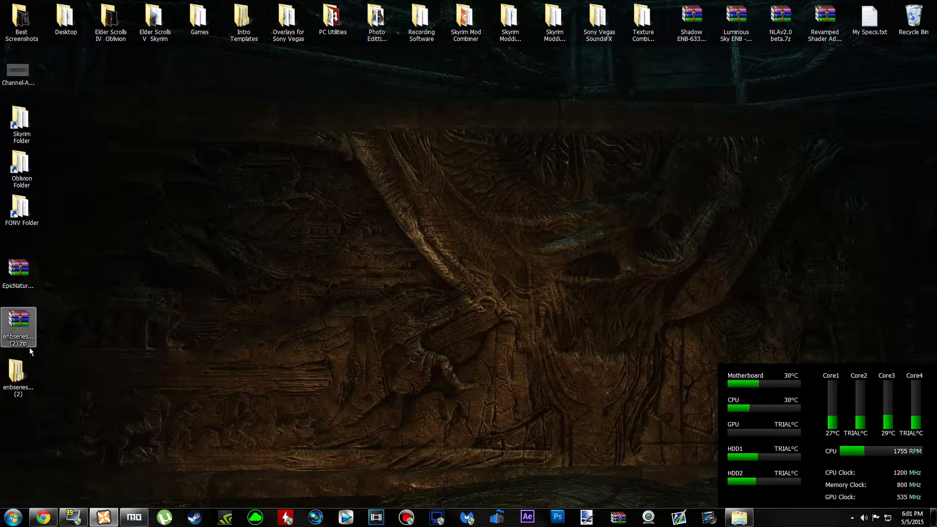
click(20, 322)
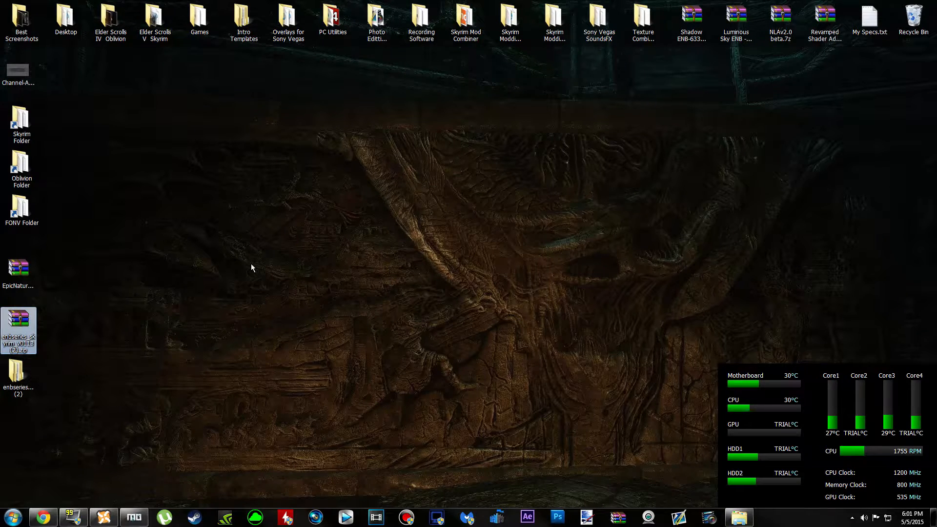
key(Delete)
key(Return)
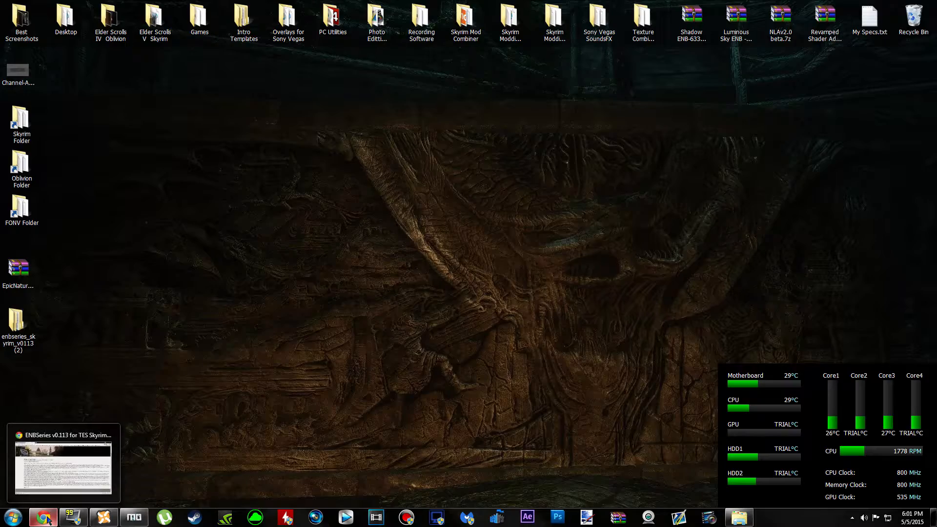
Step: Switch back to Chrome, close the ENBSeries v0.113 page and open the RealLike ENB mod's list of files
click(64, 468)
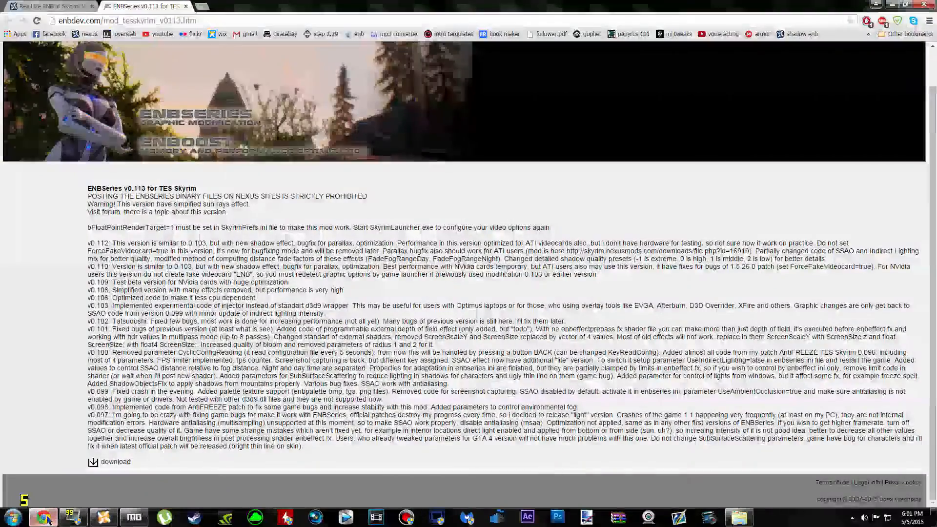
click(185, 6)
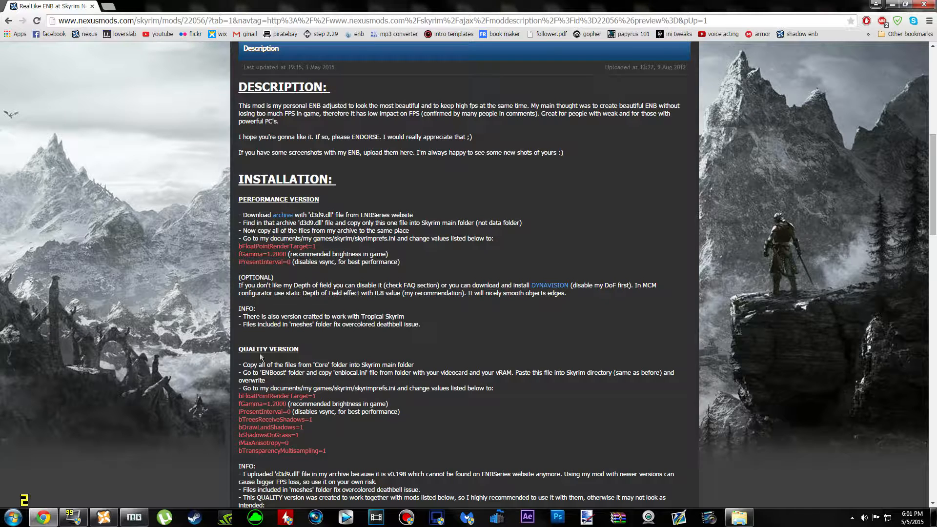
scroll(302, 292, up, 8)
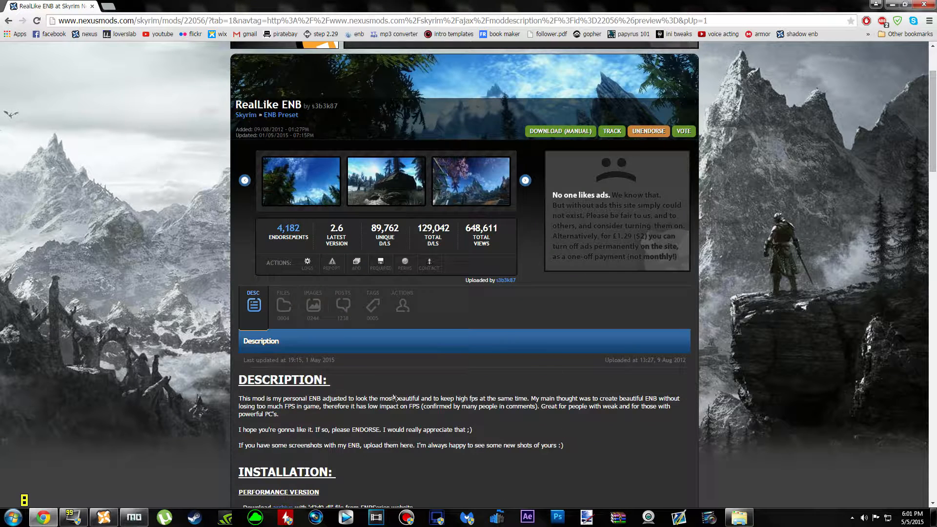
click(284, 402)
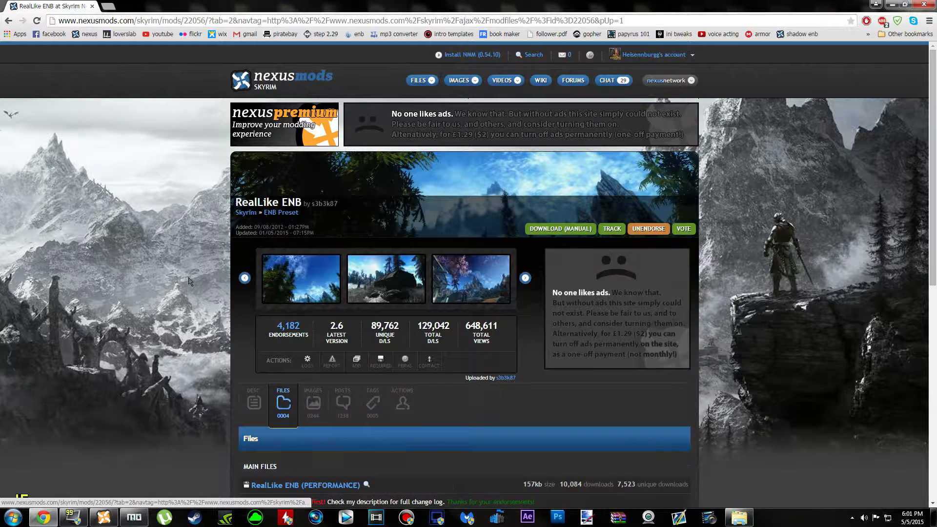
Step: Review the main files, manually download RealLike ENB (PERFORMANCE) and dismiss the download notice
scroll(192, 315, down, 5)
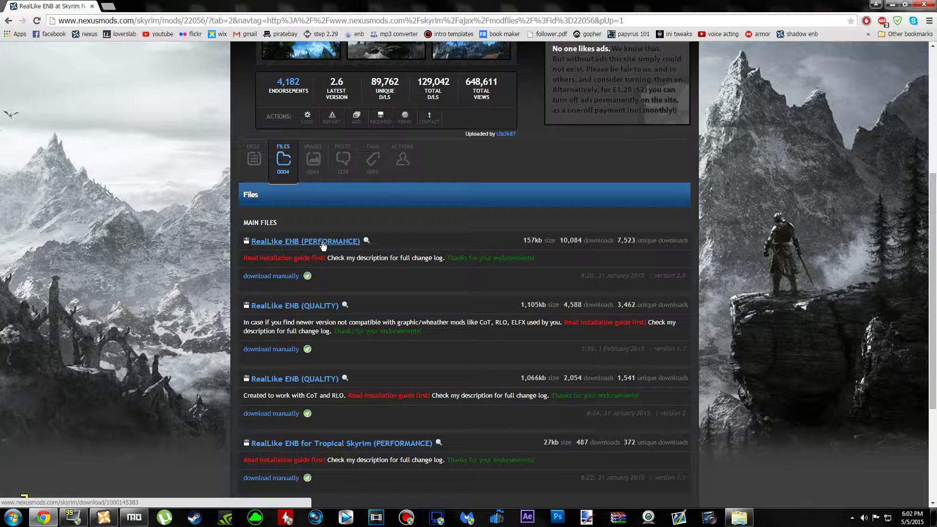
scroll(491, 364, down, 5)
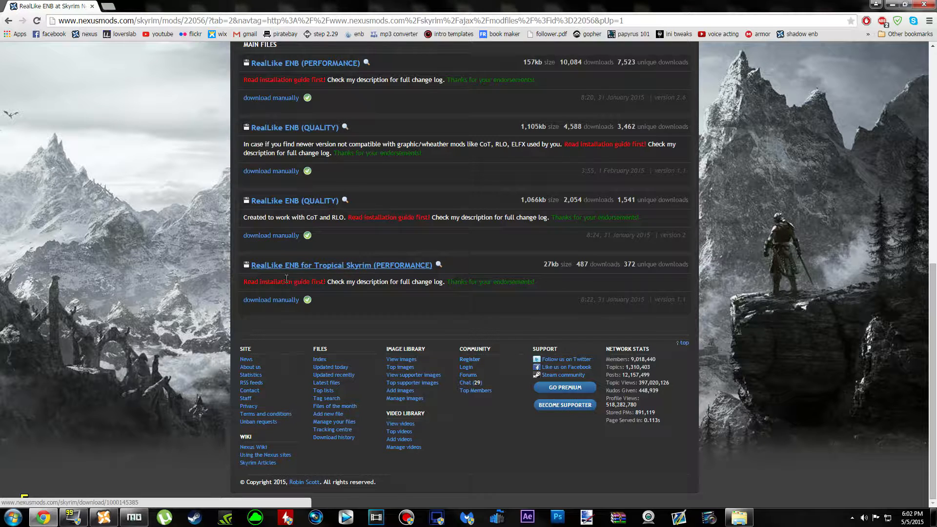
scroll(194, 322, up, 5)
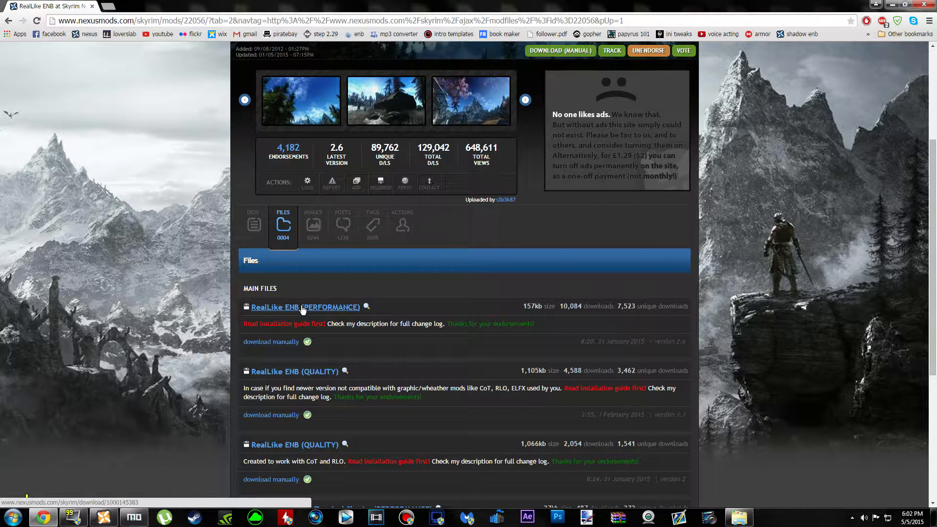
click(268, 343)
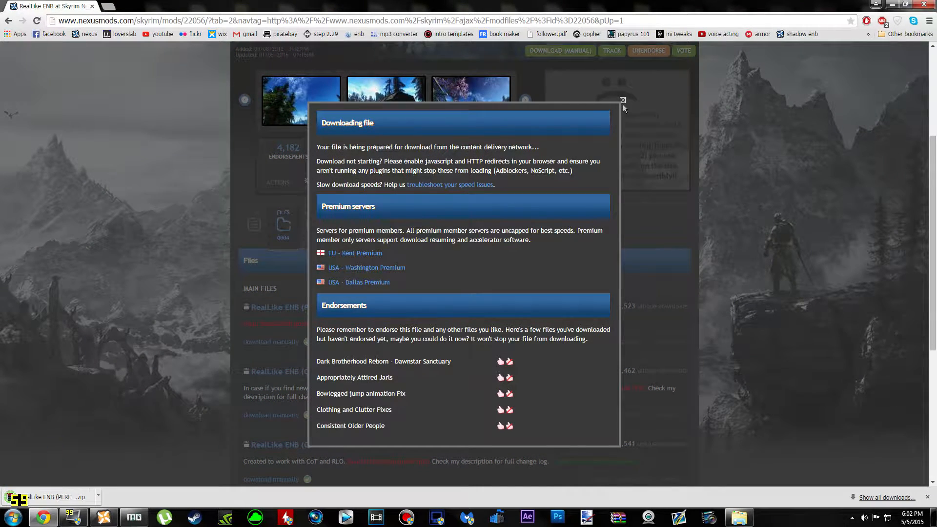
click(622, 101)
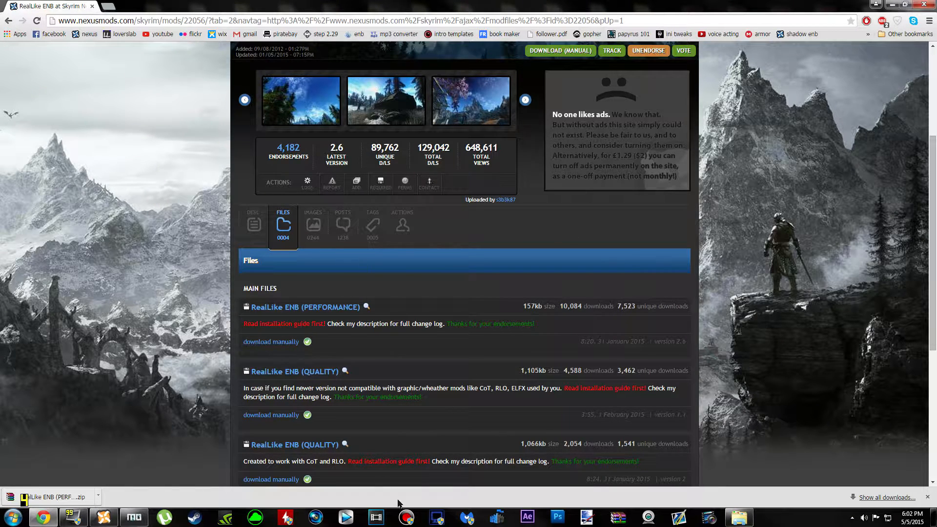
Step: Open the downloaded RealLike ENB (PERFORMANCE) zip in WinRAR and copy it from its Downloads folder onto the cleared desktop
click(49, 496)
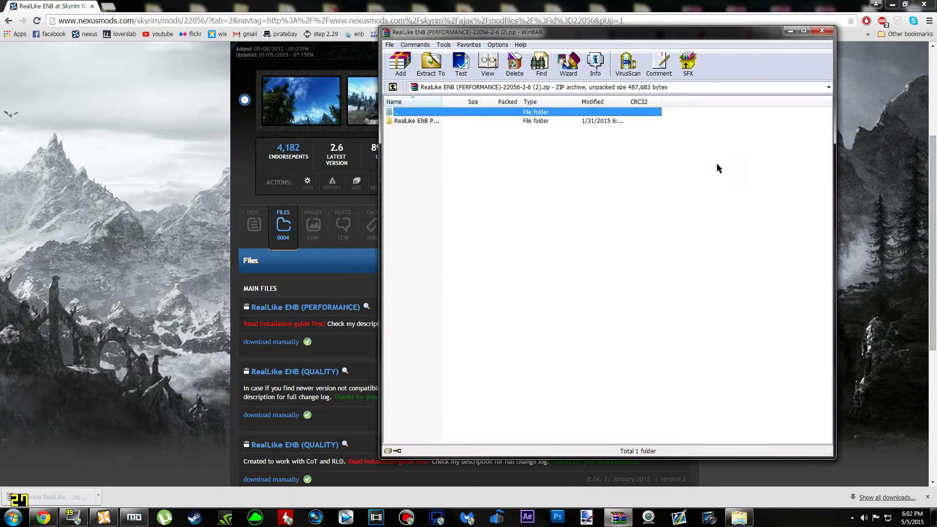
click(923, 4)
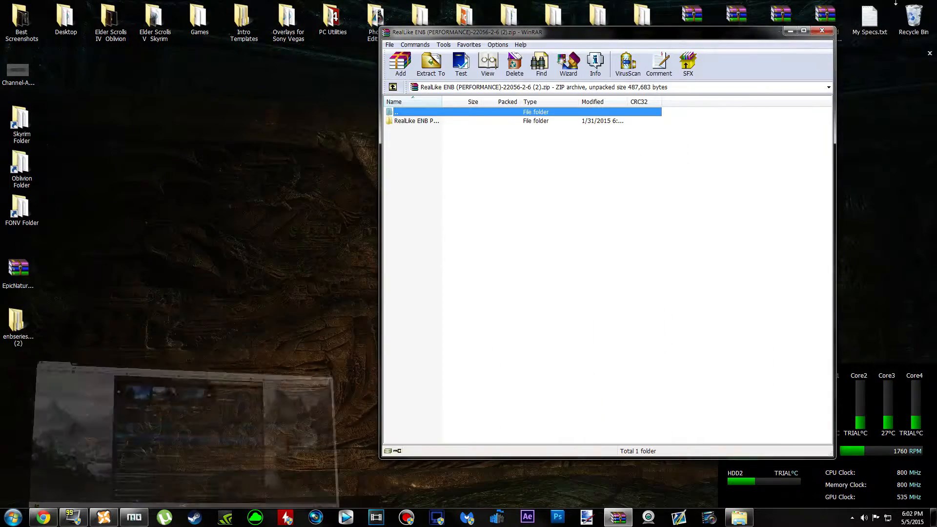
drag(621, 38, 569, 42)
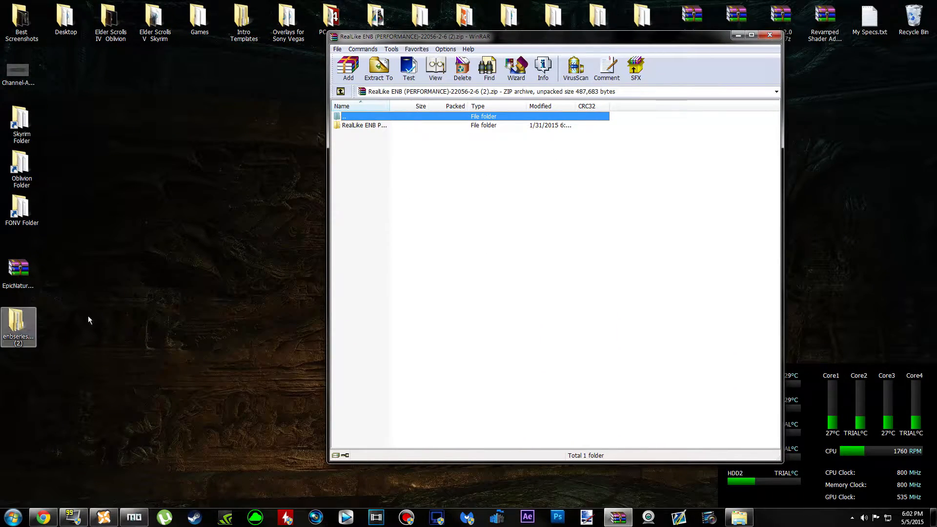
key(BackSpace)
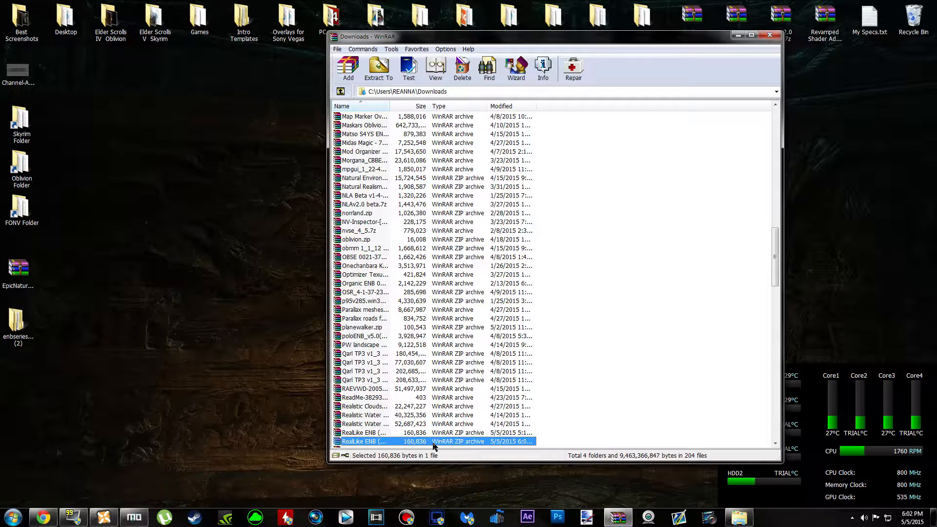
drag(437, 444, 235, 393)
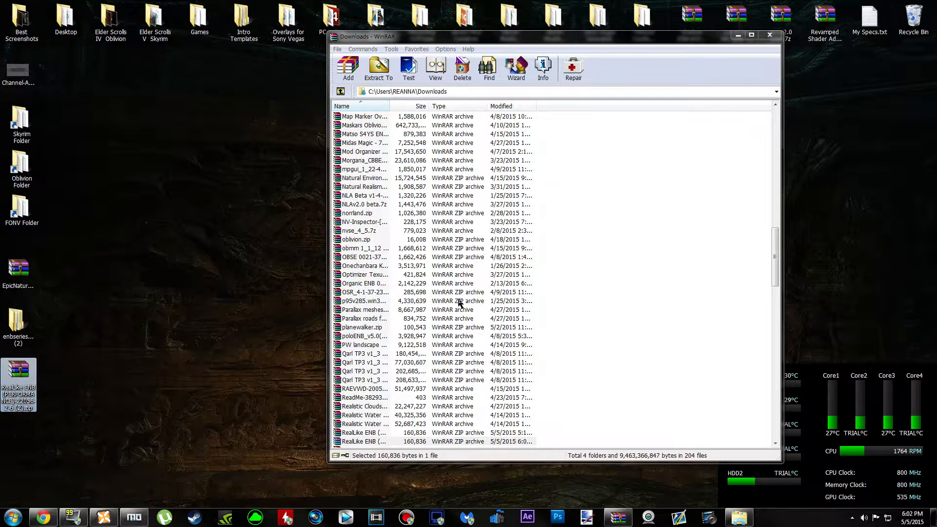
click(770, 35)
Step: Extract the RealLike ENB (PERFORMANCE)-22056-2-6 (2) zip into its own folder on the desktop and delete the zip
click(20, 327)
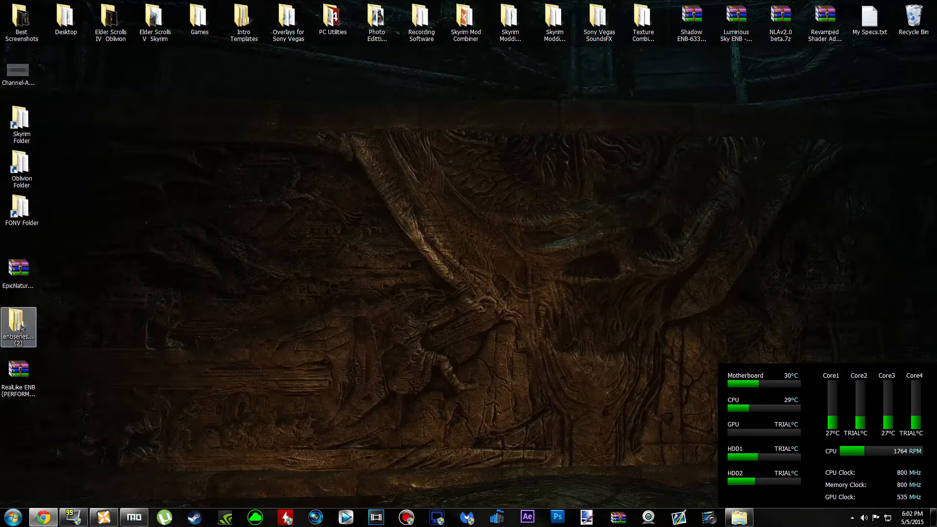
right_click(27, 378)
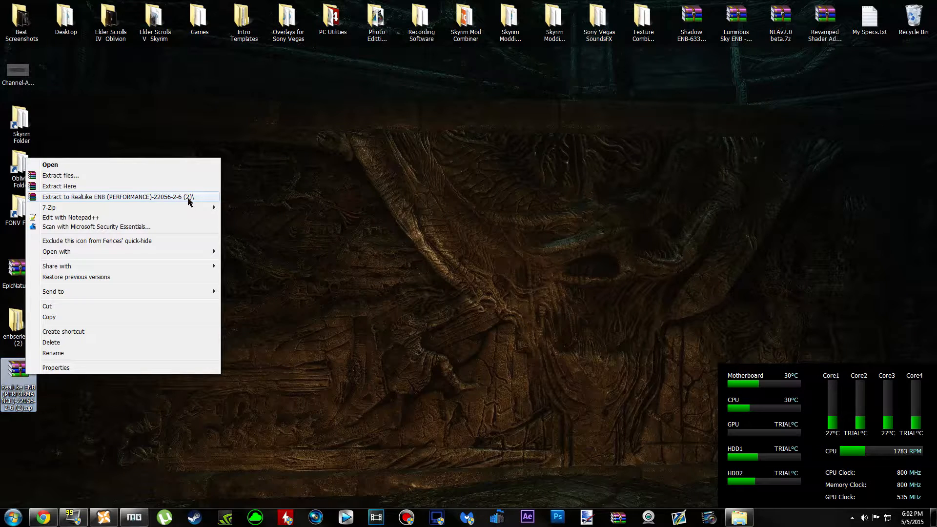
mouse_move(203, 208)
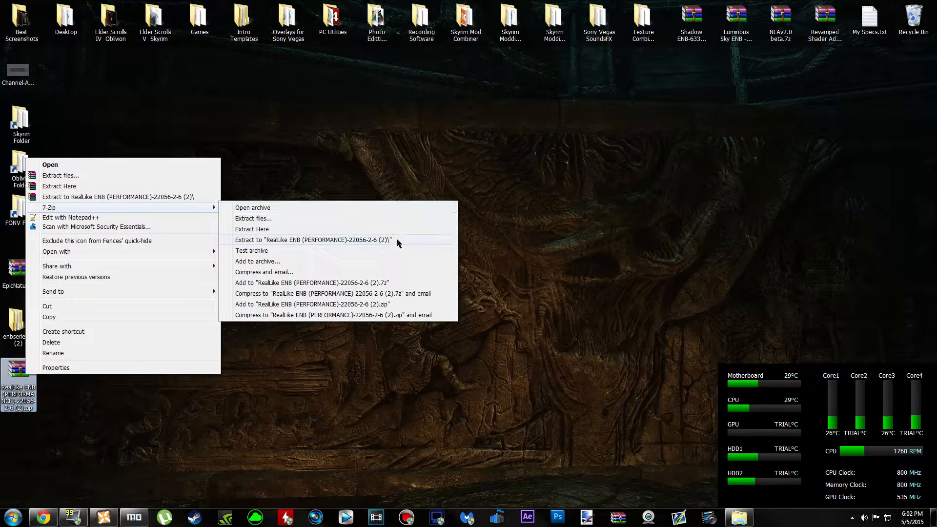
click(193, 197)
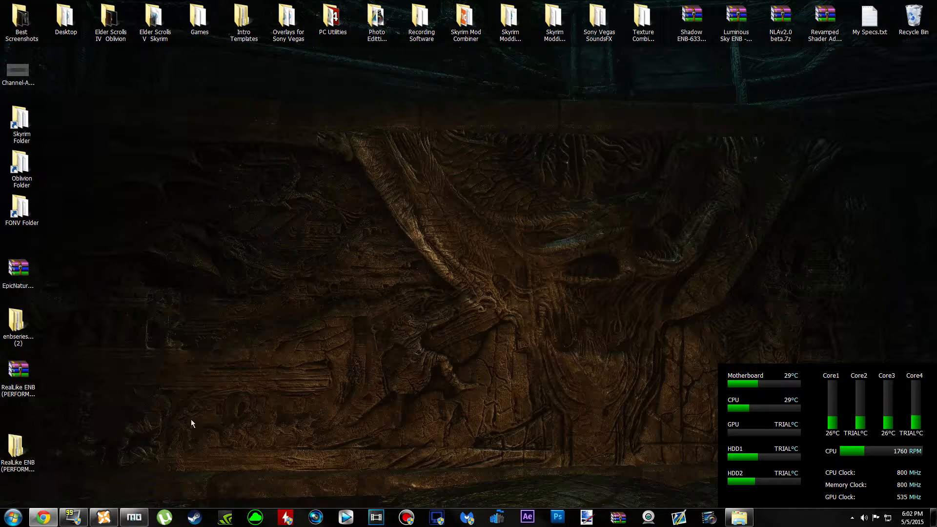
click(36, 388)
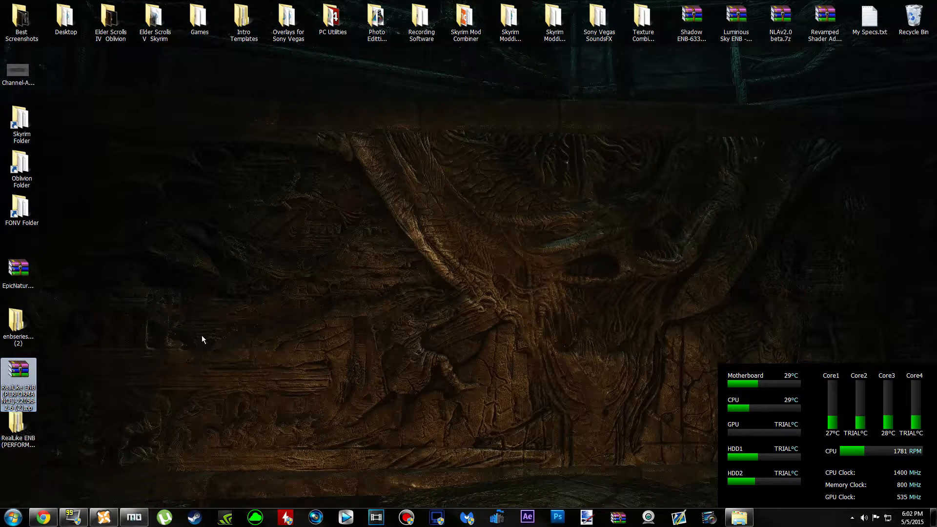
key(Delete)
key(Return)
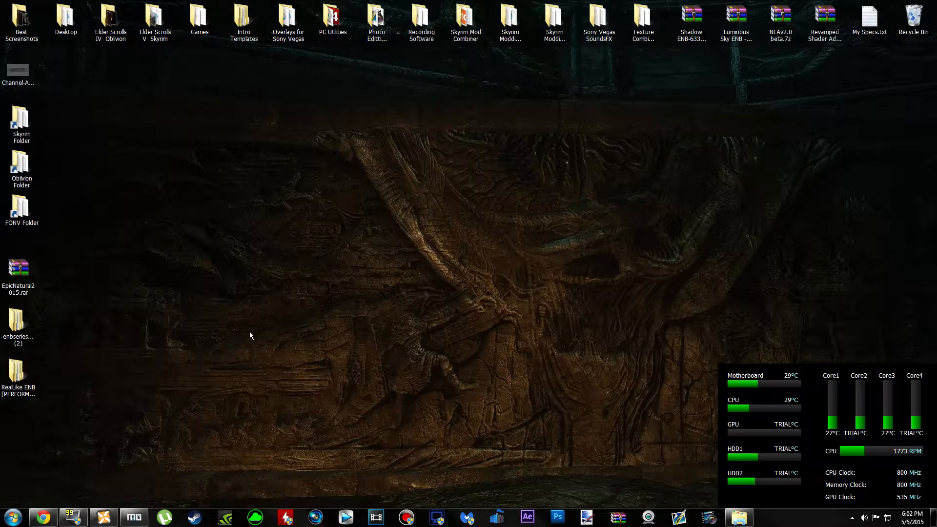
Step: Switch to Nexus Mod Manager and open the Skyrim game folder from it
click(113, 521)
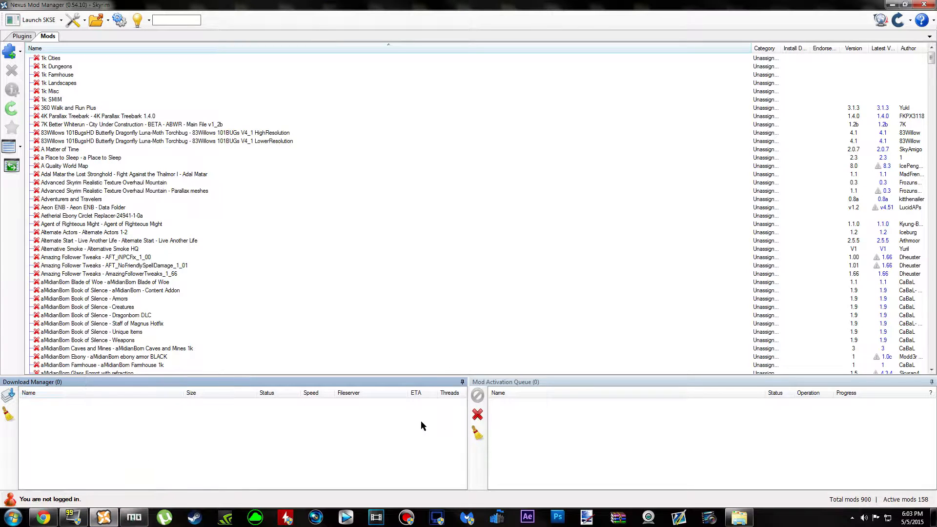
click(101, 20)
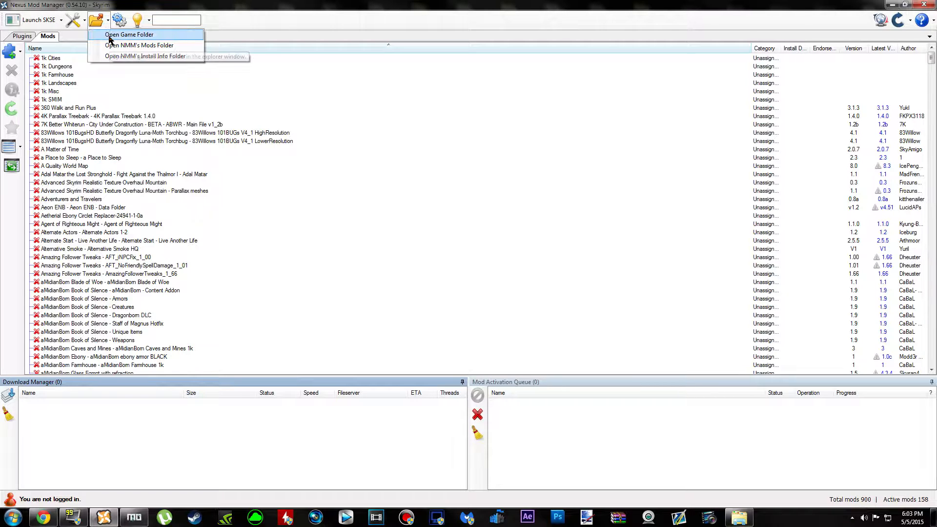
click(109, 35)
Step: Look through the main Skyrim folder's contents and locate SkyrimLauncher.exe and TESV.exe
scroll(514, 360, down, 4)
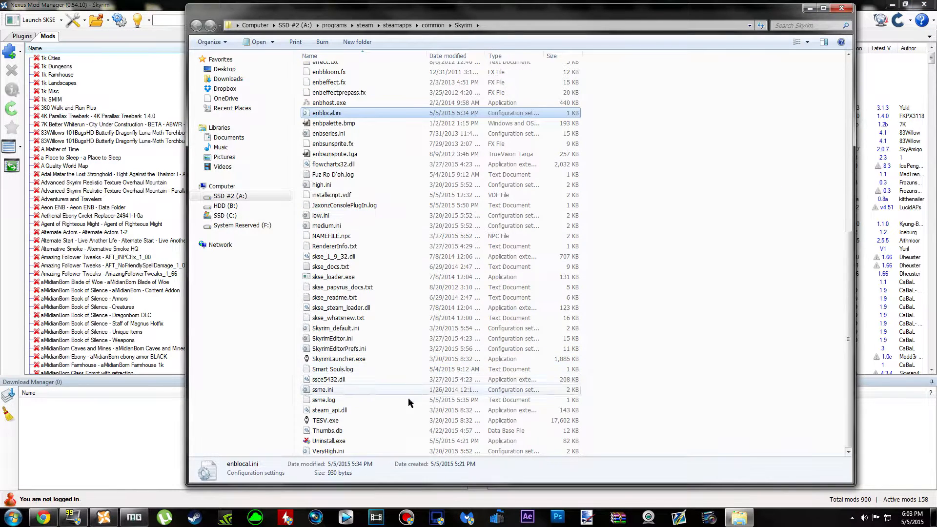
scroll(545, 328, up, 10)
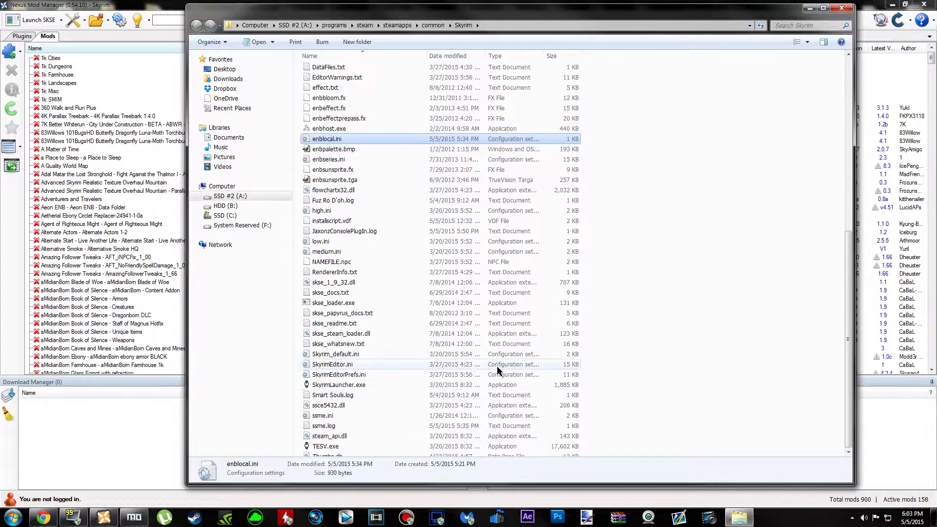
scroll(562, 292, down, 6)
scroll(562, 292, down, 5)
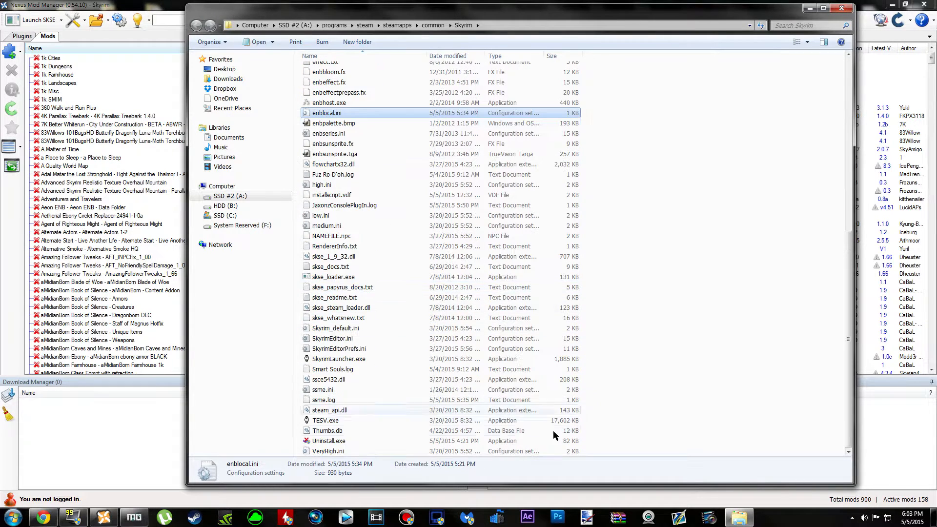
click(372, 360)
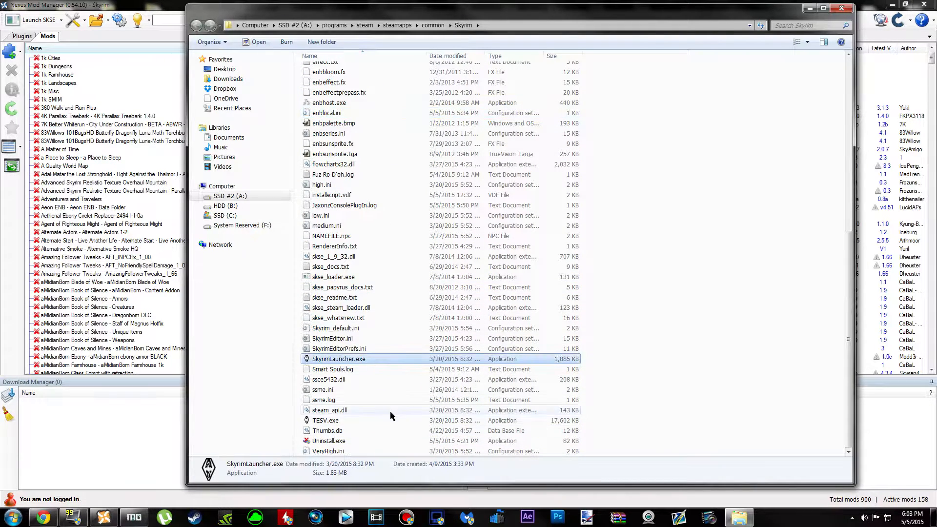
click(390, 420)
scroll(776, 163, up, 10)
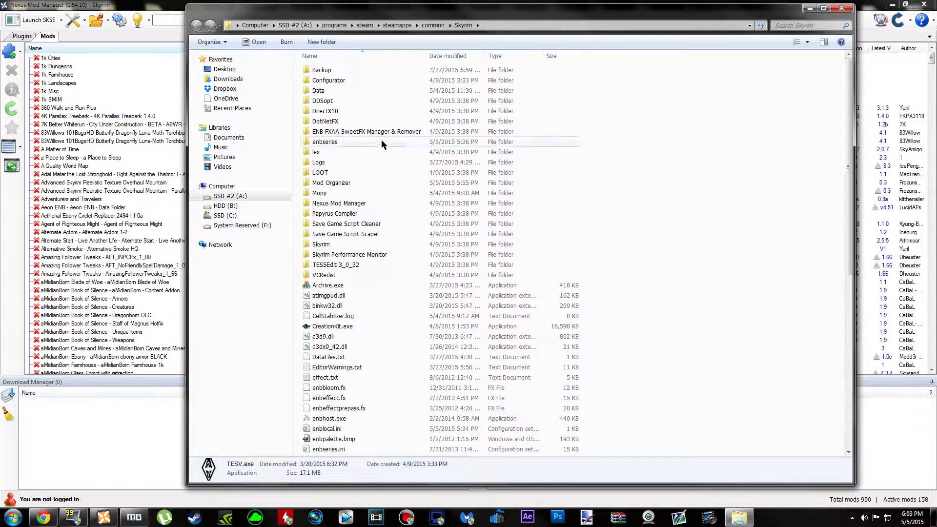
Step: Run FXAA ENB SweetFX Manager.exe from the ENB FXAA SweetFX Manager & Remover folder and accept setting bFloatPointRenderTarget to 1
double_click(404, 131)
click(379, 83)
double_click(379, 84)
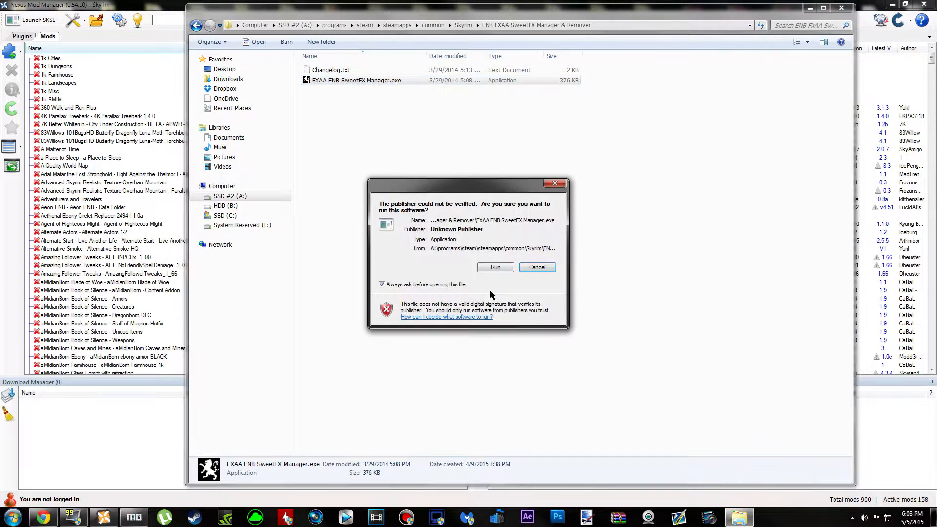
click(546, 268)
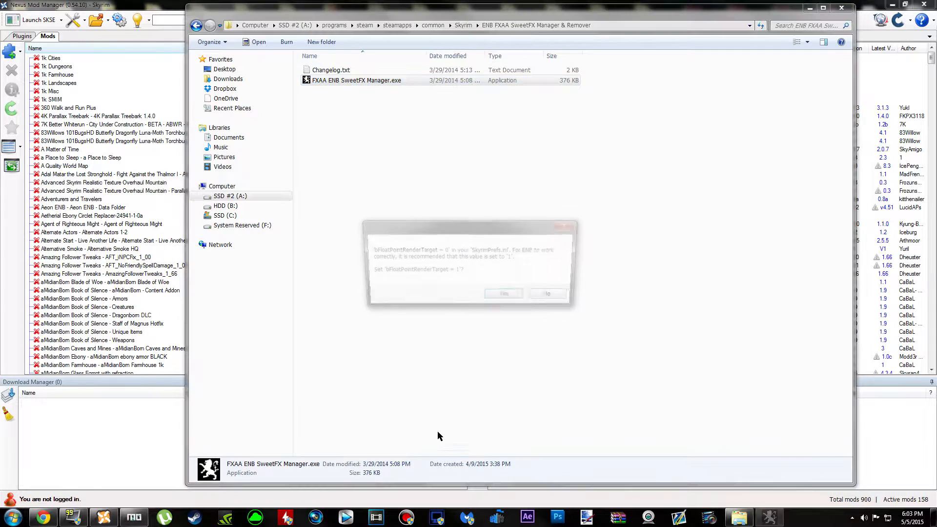
click(498, 299)
Step: Remove the previously installed ENB files with the manager, close it and return to the main Skyrim folder
click(405, 346)
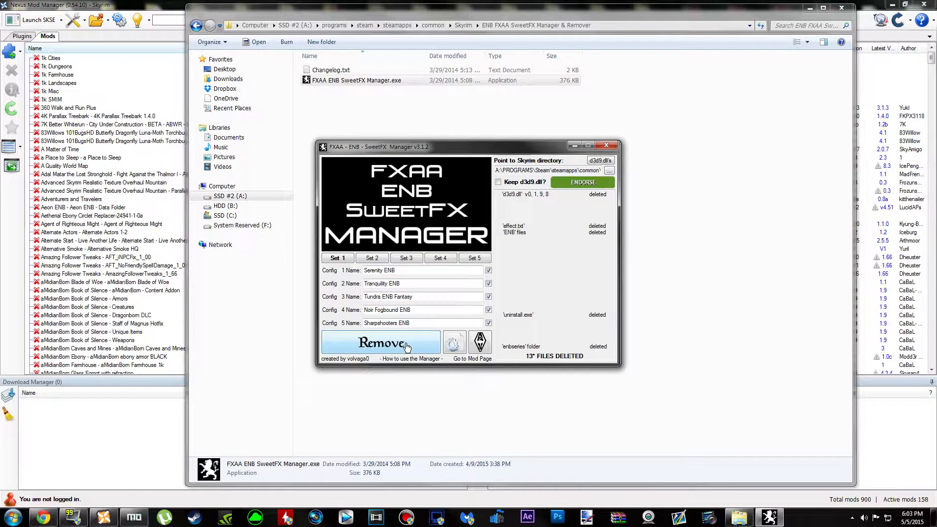
click(613, 147)
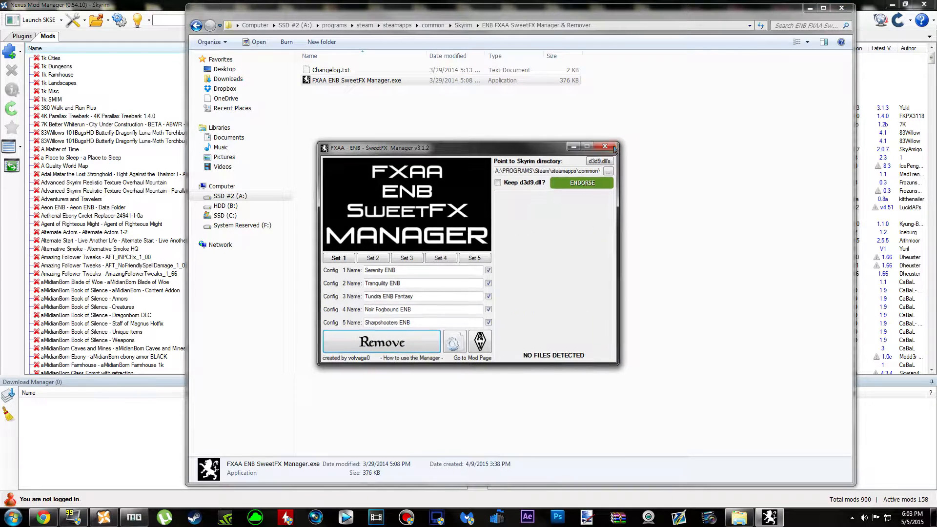
click(196, 26)
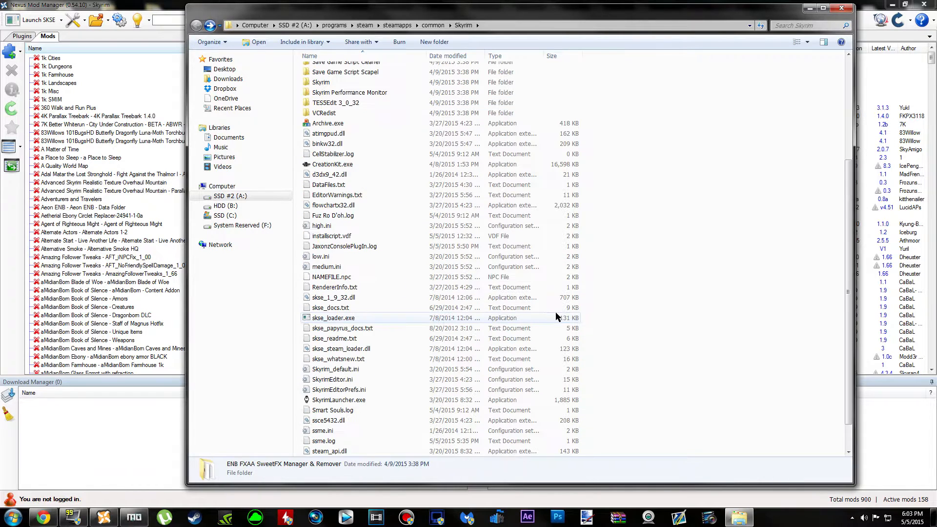
scroll(381, 342, up, 6)
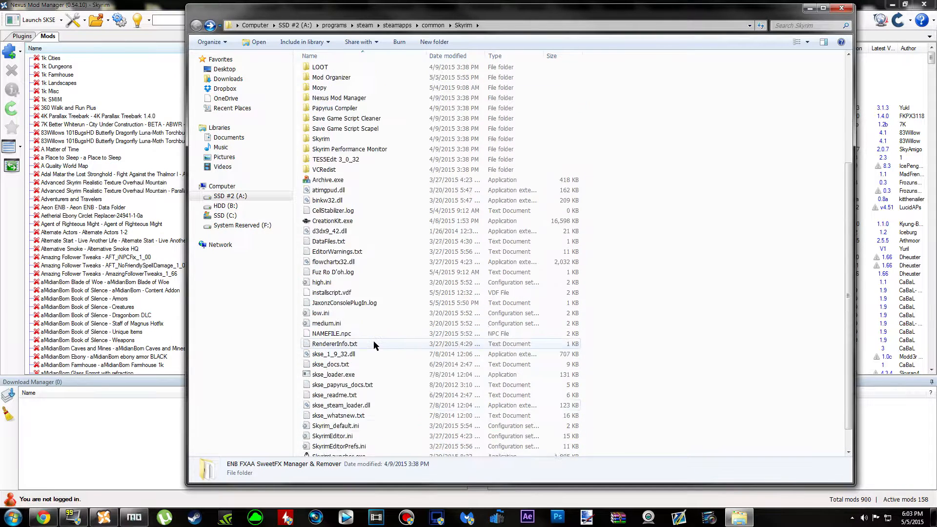
Step: Switch to Skyrim Mod Organizer and look through the whole mod list of the test profile
click(810, 11)
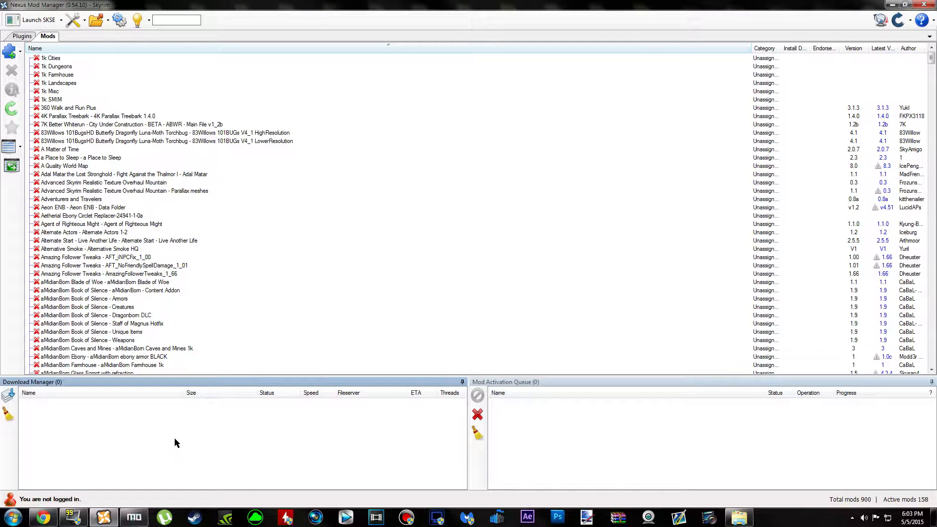
click(134, 518)
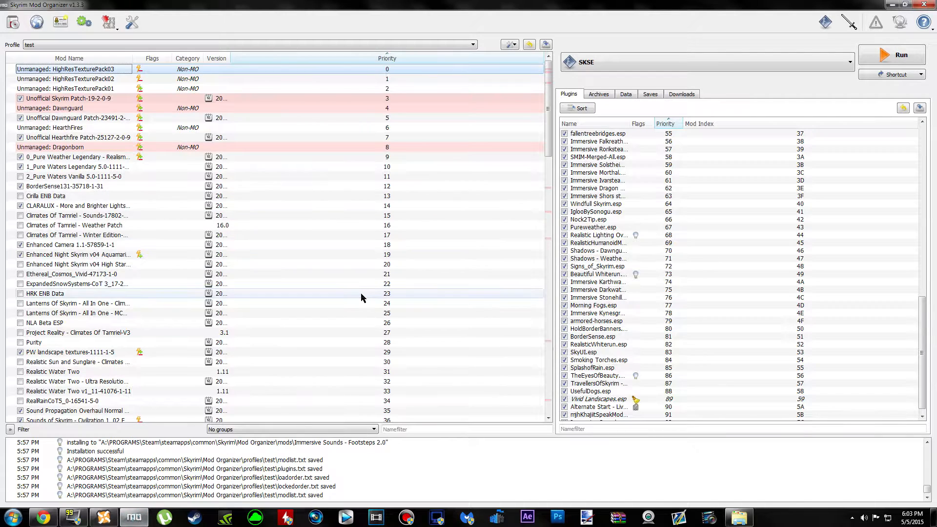
scroll(362, 295, down, 5)
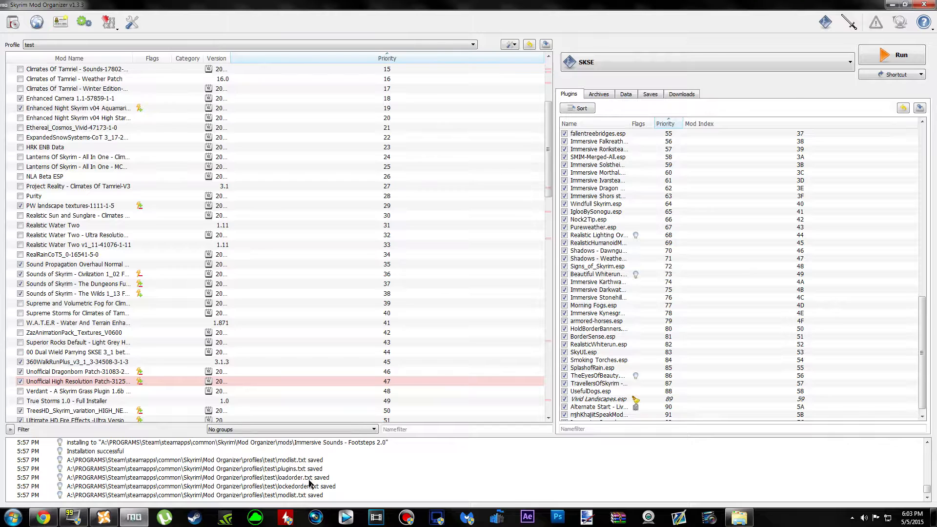
scroll(247, 360, down, 15)
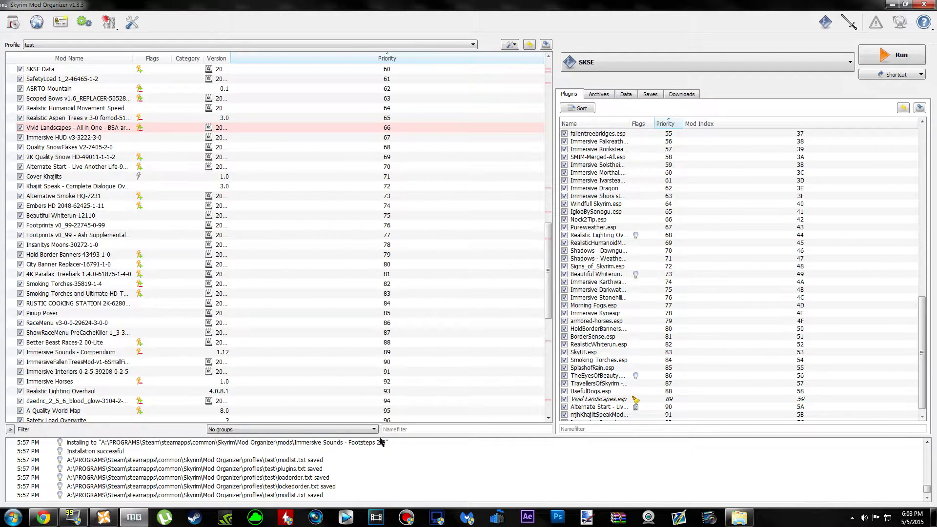
scroll(537, 310, down, 12)
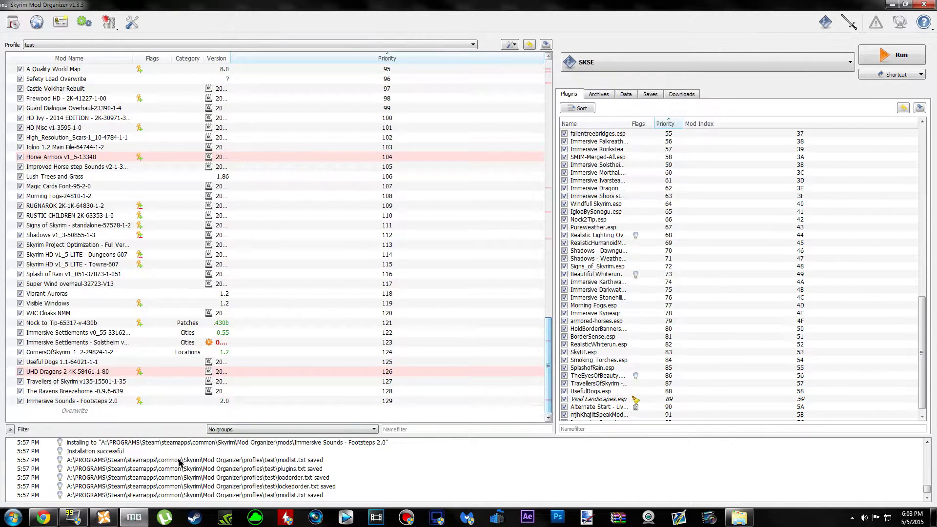
click(135, 486)
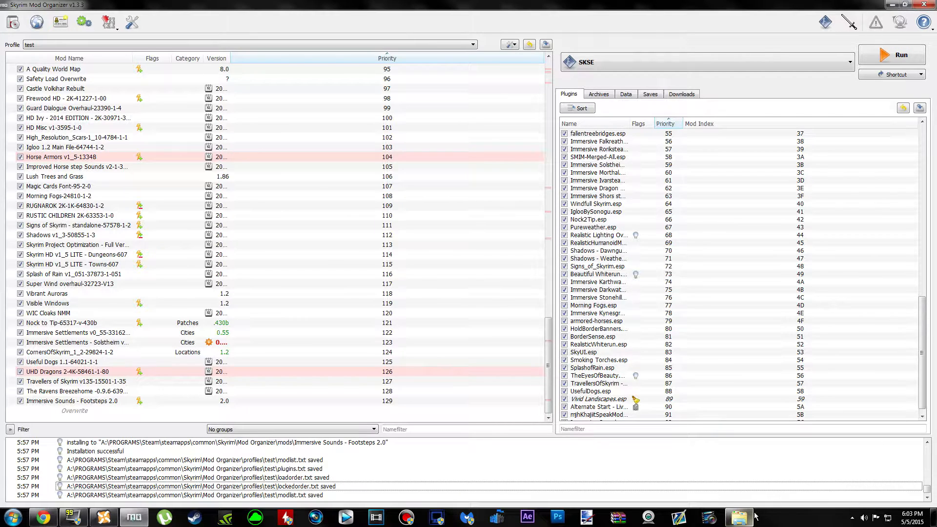
Step: Bring back the Skyrim folder window, check the contents of the Data folder and return to the main Skyrim folder
click(739, 517)
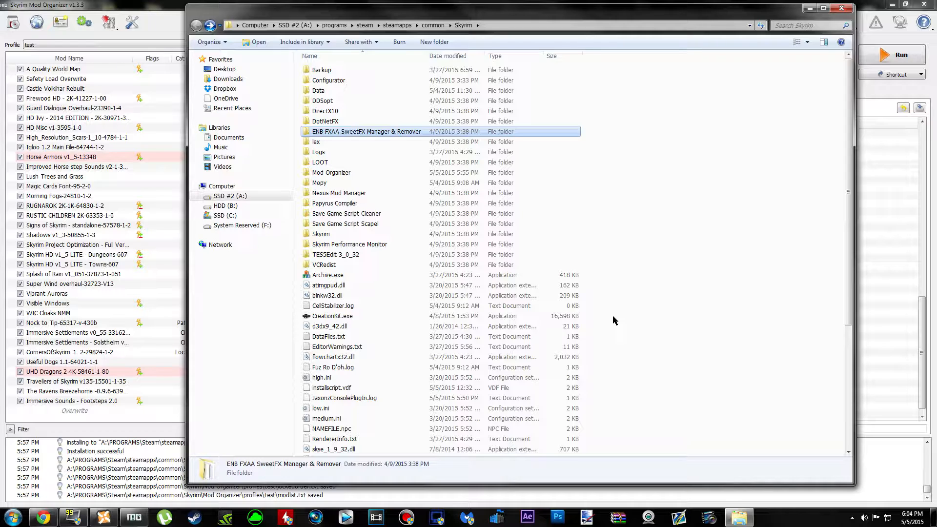
double_click(360, 91)
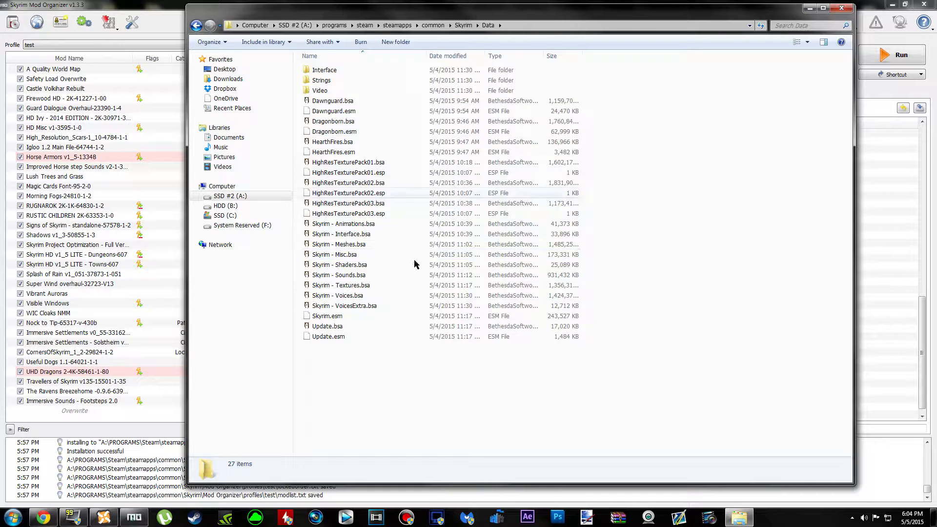
key(BackSpace)
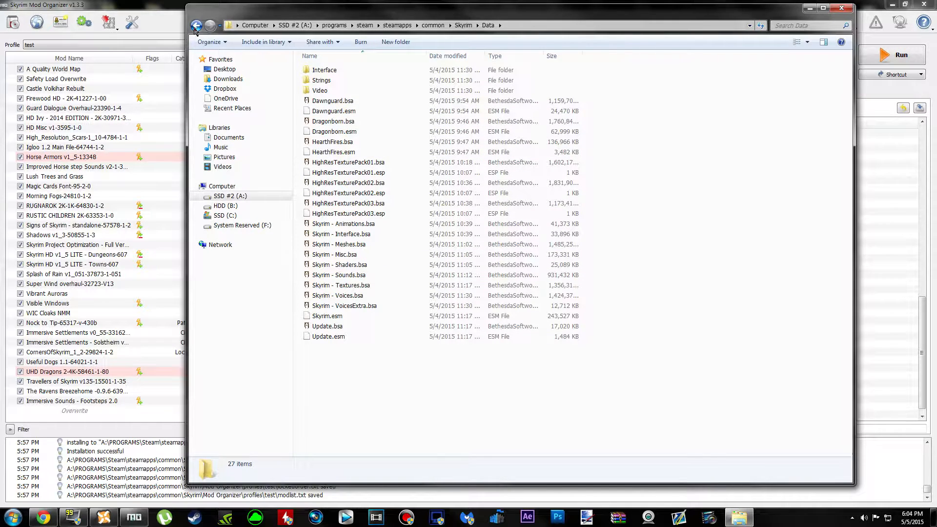
scroll(537, 224, down, 6)
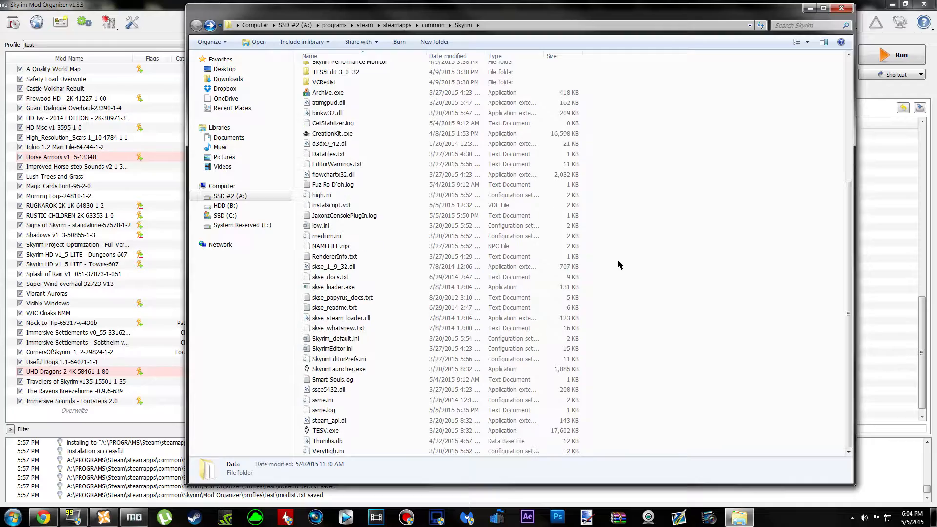
Step: Minimize Skyrim Mod Organizer, Nexus Mod Manager and the Skyrim folder window to expose the desktop
click(899, 4)
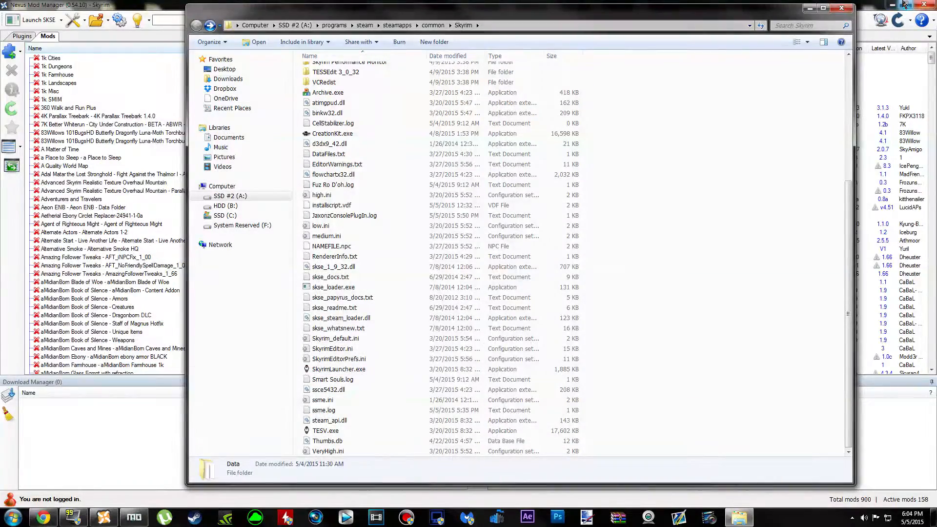
click(896, 5)
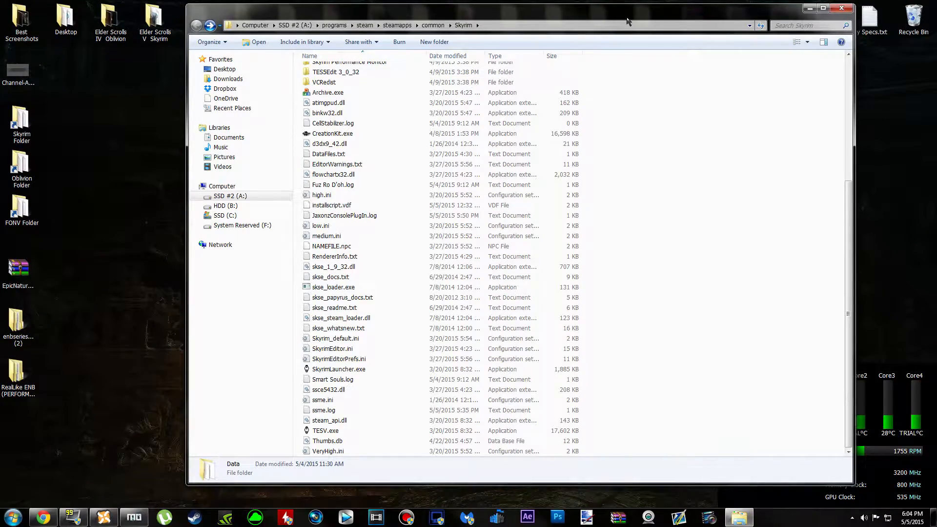
drag(627, 20, 654, 19)
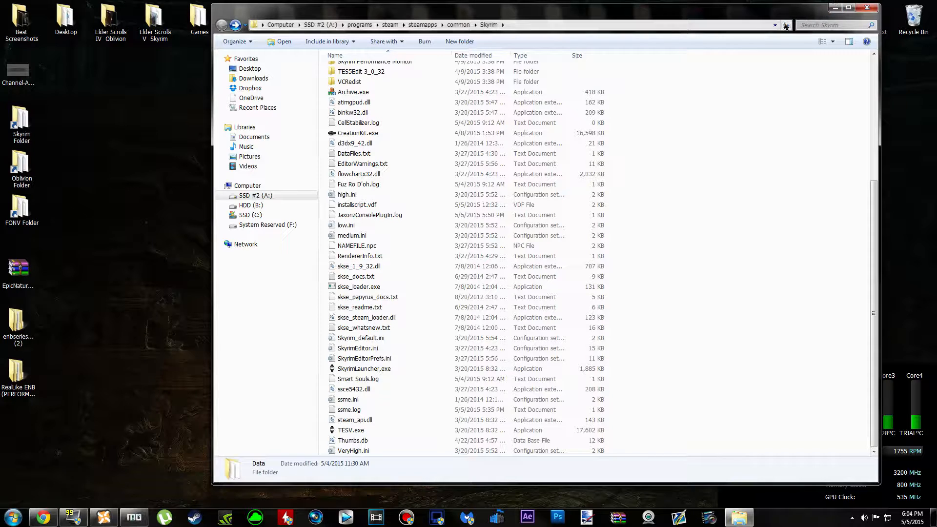
click(835, 7)
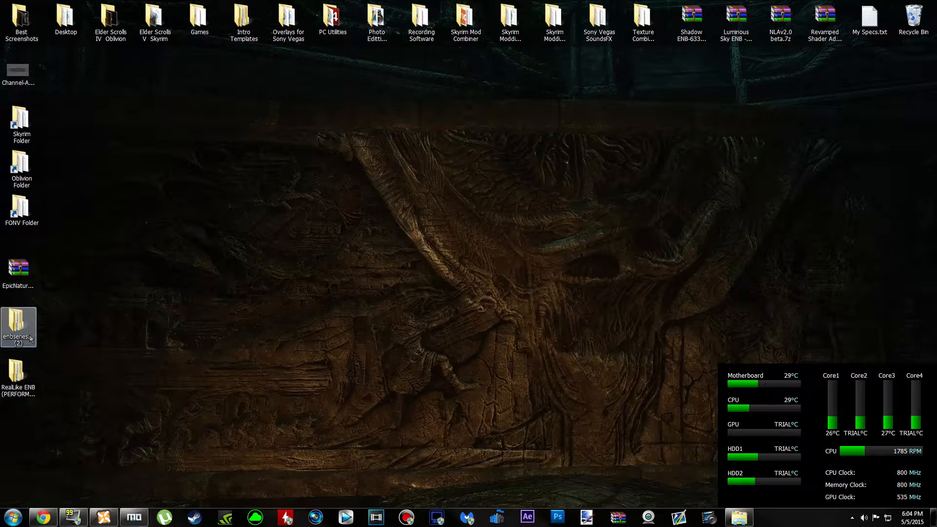
Step: Open the enbseries_skyrim_v0113 (2) folder from the desktop and narrow its window to about half the screen
double_click(18, 327)
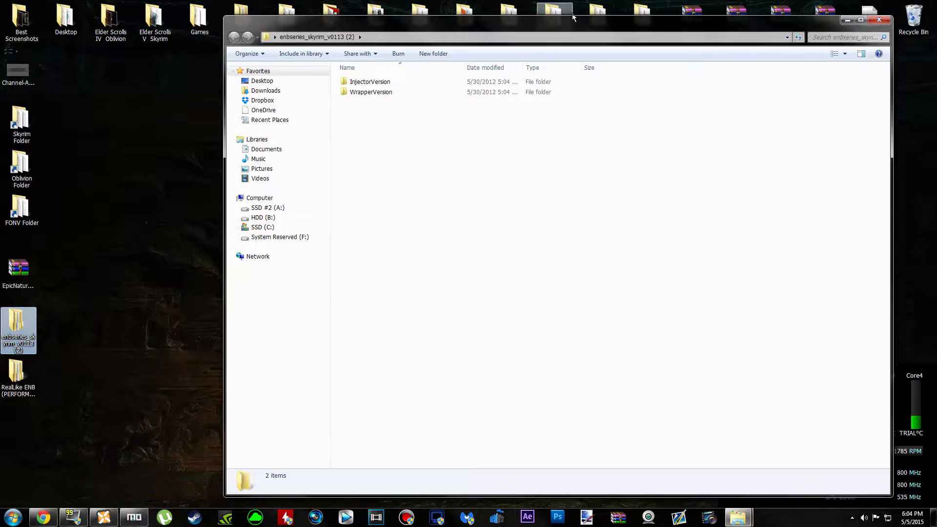
drag(566, 23, 352, 15)
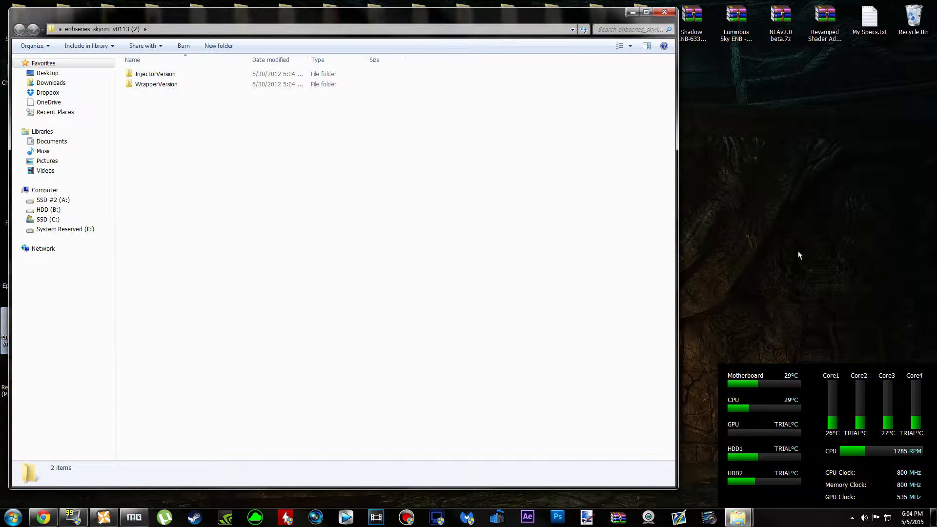
drag(678, 262, 433, 243)
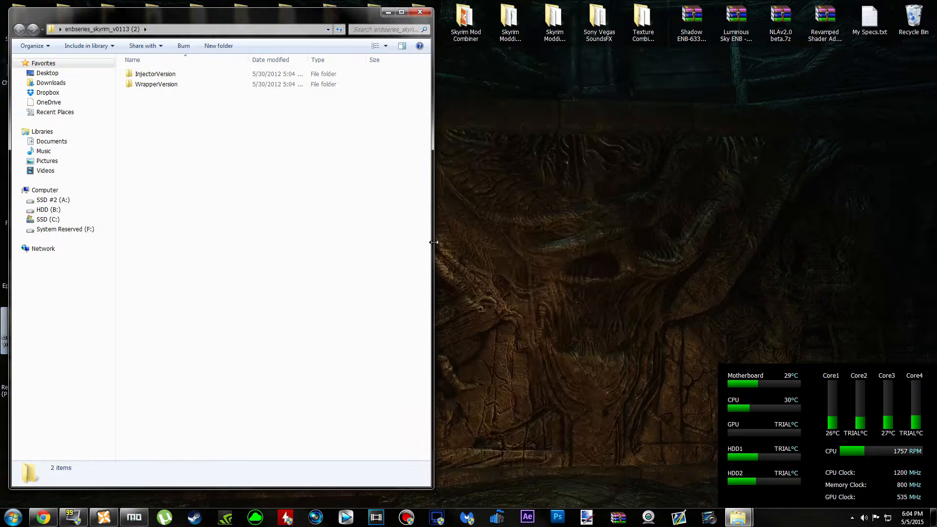
Step: Examine the InjectorVersion and WrapperVersion folders offered in the extracted ENBSeries v0113 folder
click(199, 86)
click(237, 73)
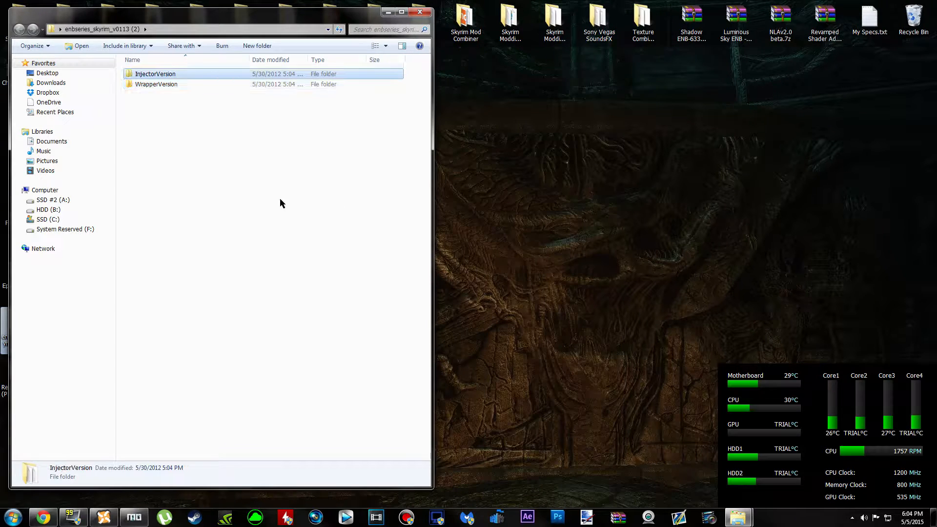
click(280, 210)
click(189, 72)
click(178, 95)
click(187, 83)
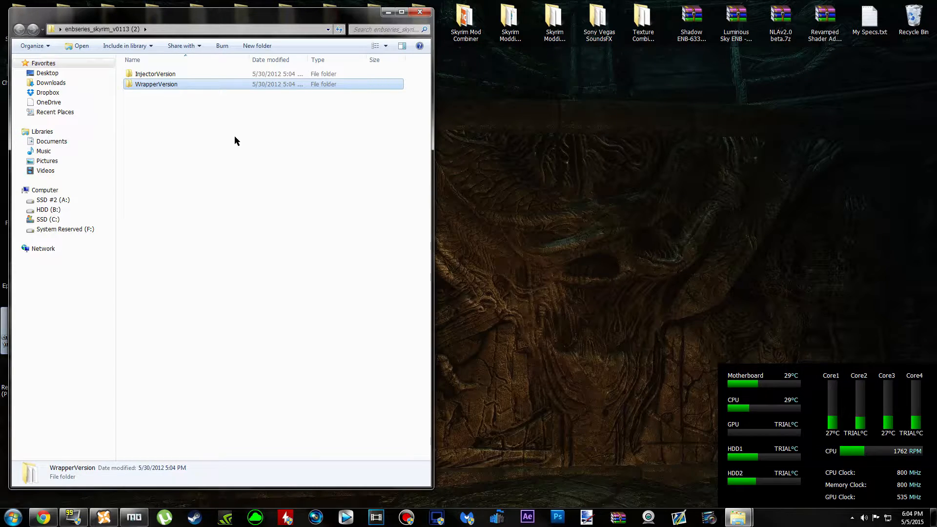
click(207, 77)
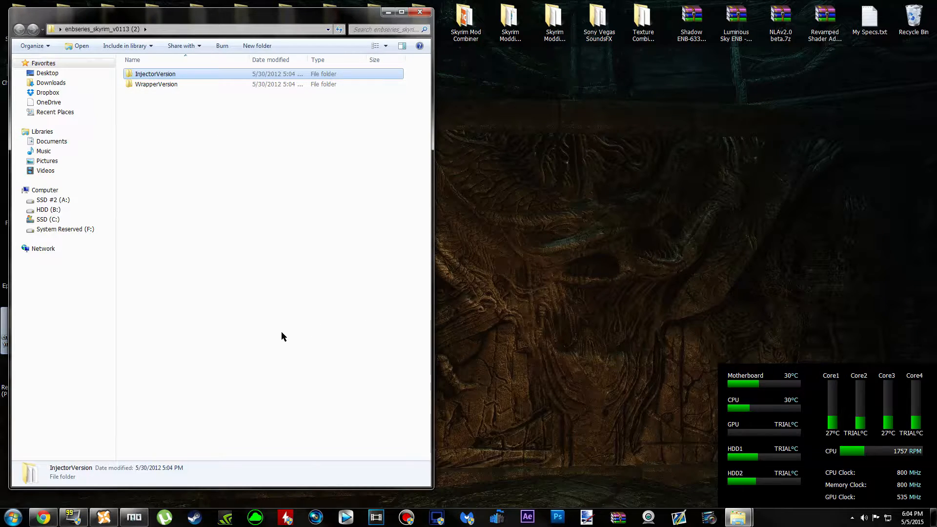
click(371, 321)
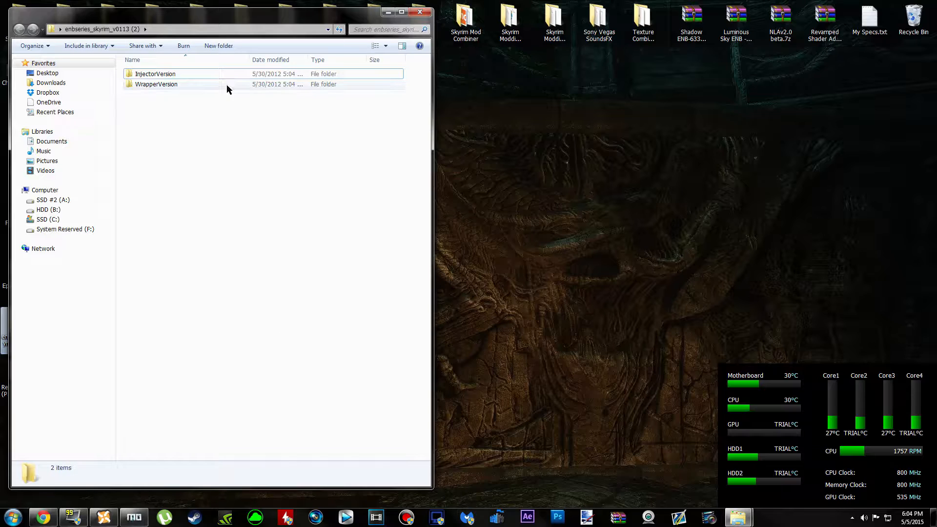
Step: Copy d3d9.dll from the WrapperVersion folder into the main Skyrim folder and check that it is there
double_click(180, 86)
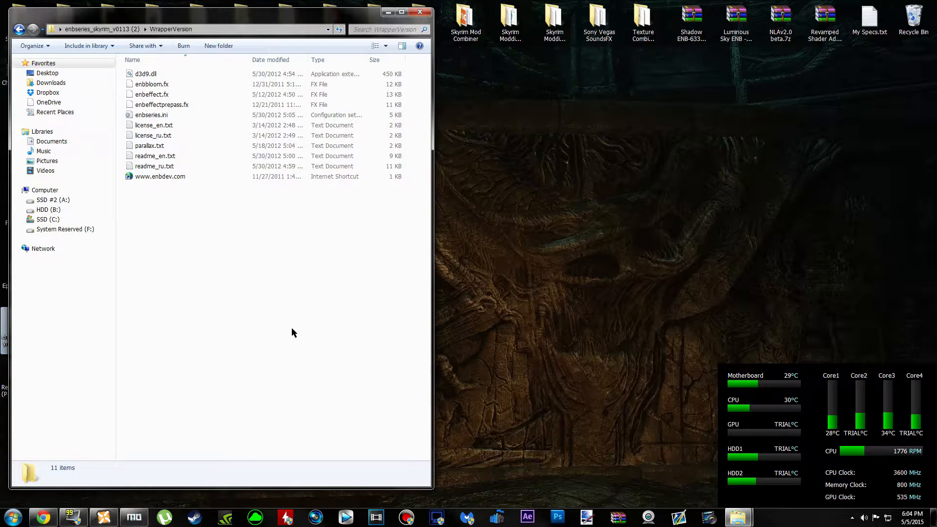
click(155, 74)
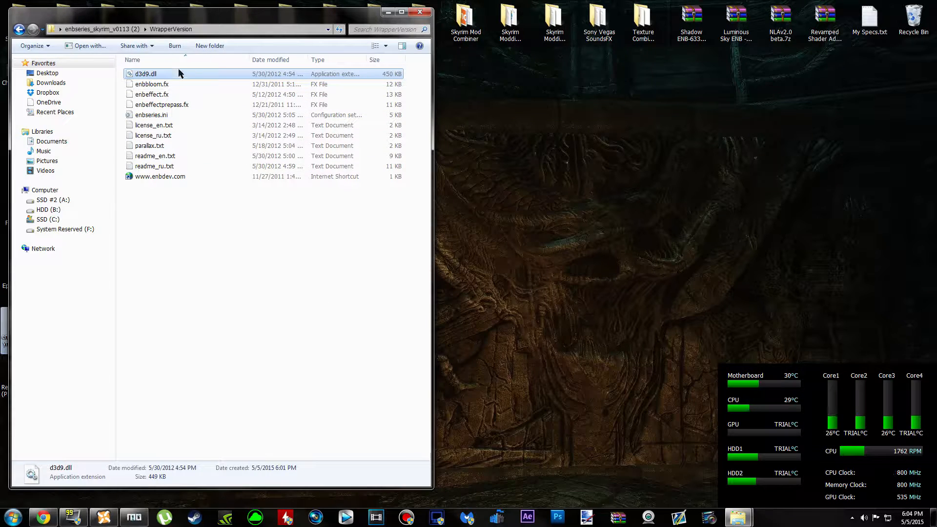
right_click(204, 72)
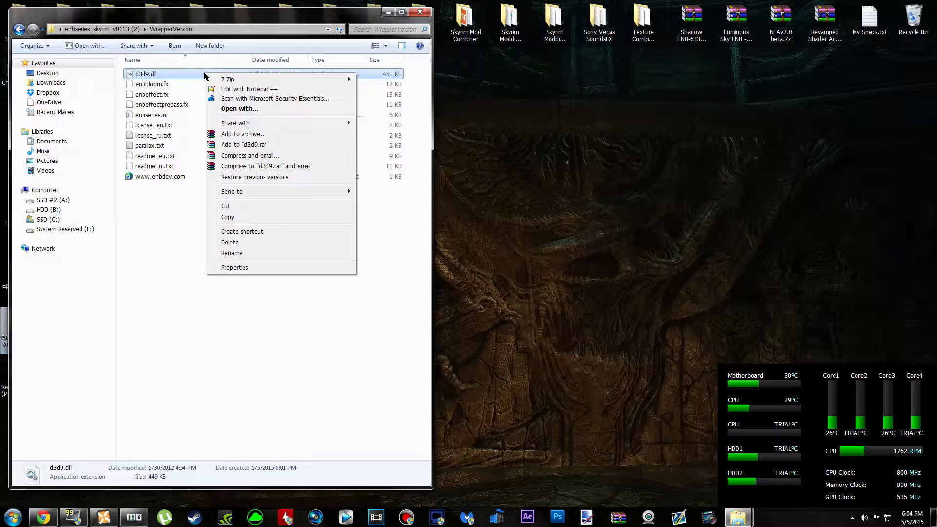
click(279, 216)
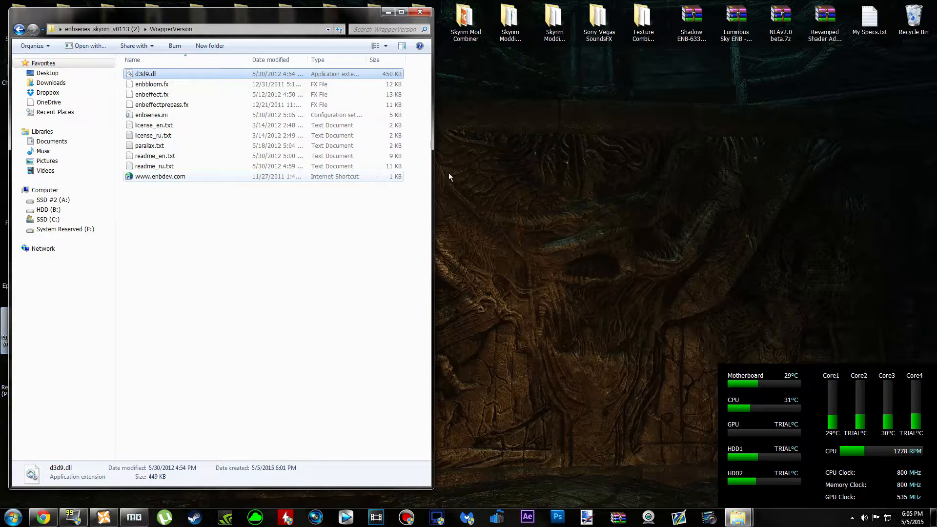
click(741, 518)
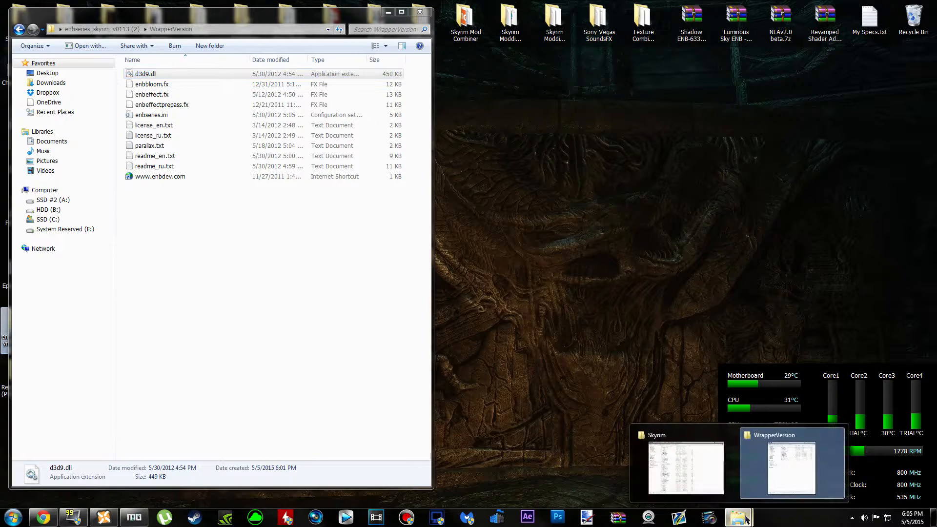
click(706, 473)
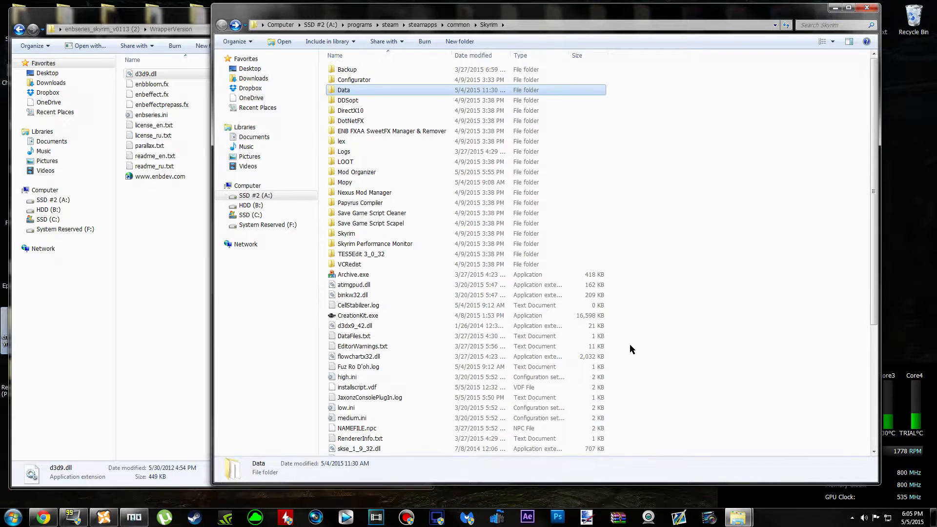
right_click(740, 137)
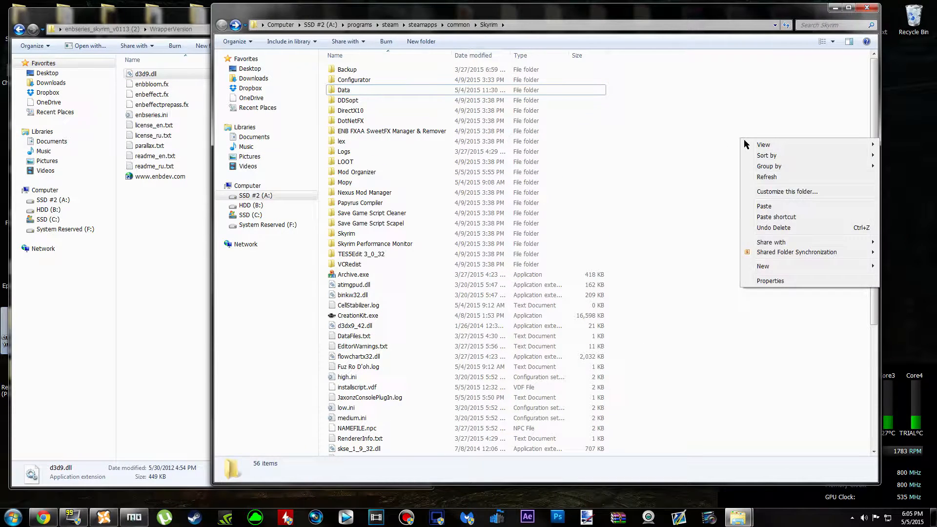
click(821, 207)
scroll(586, 303, down, 5)
scroll(389, 264, up, 5)
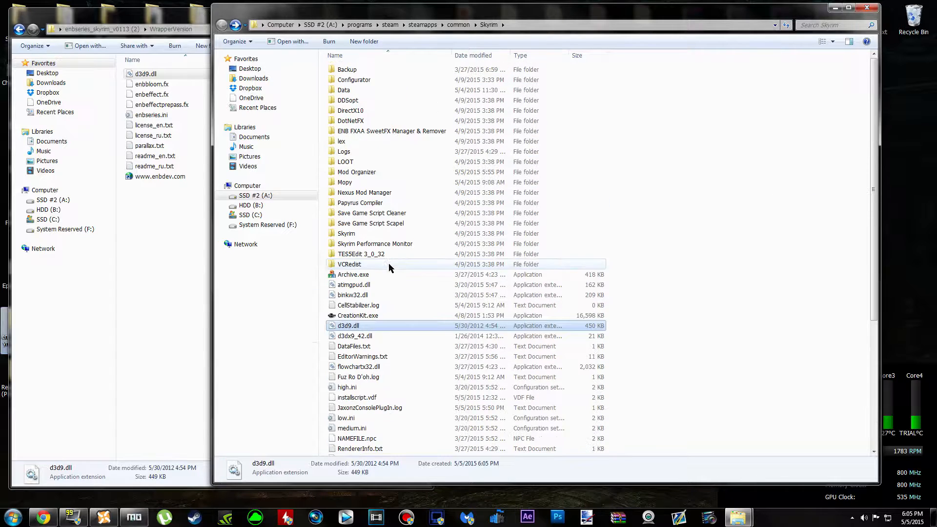
Step: Close the ENBSeries folder window and open the RealLike ENB Performance v2.6 folder inside the RealLike ENB folder on the desktop
click(180, 340)
click(420, 7)
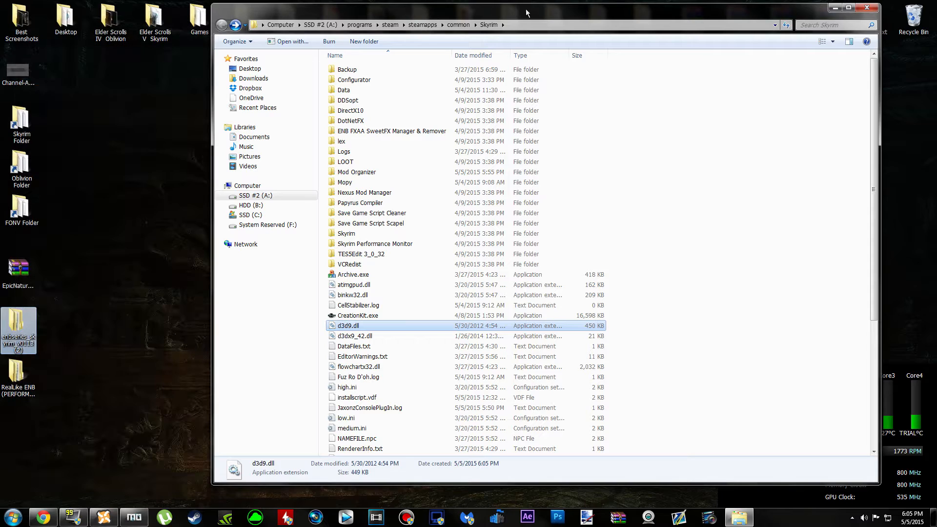
drag(526, 9, 549, 6)
click(712, 391)
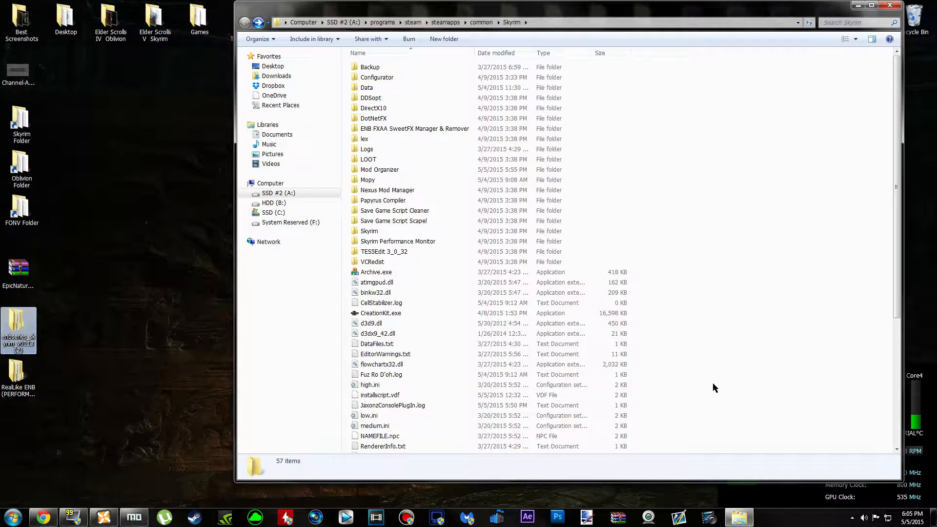
double_click(17, 387)
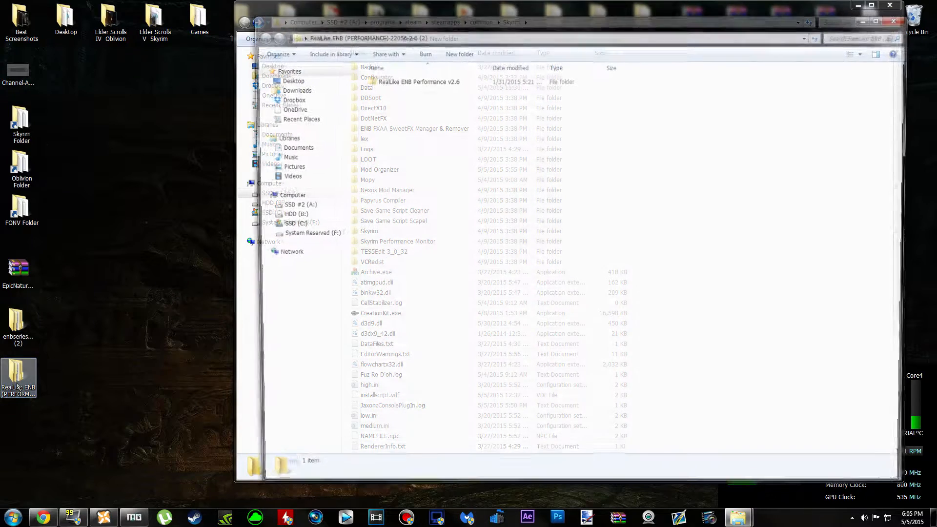
drag(640, 20, 423, 25)
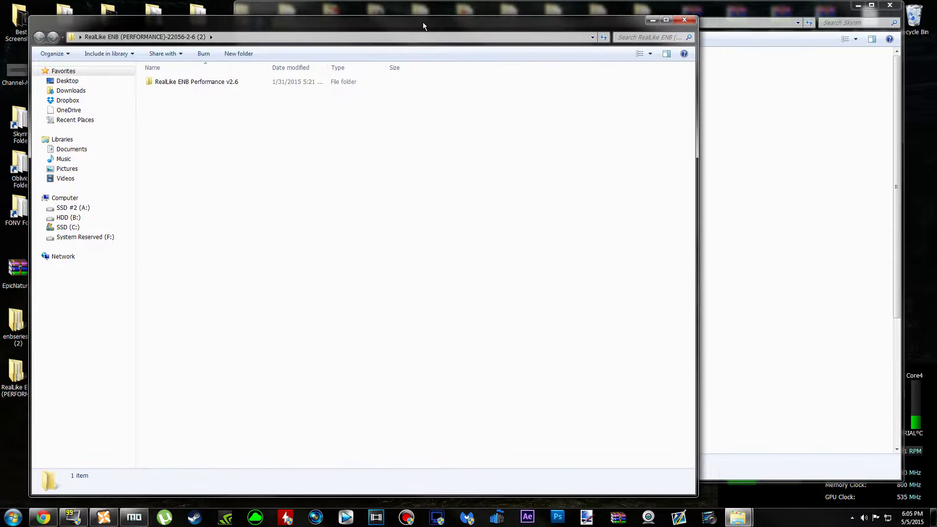
double_click(286, 83)
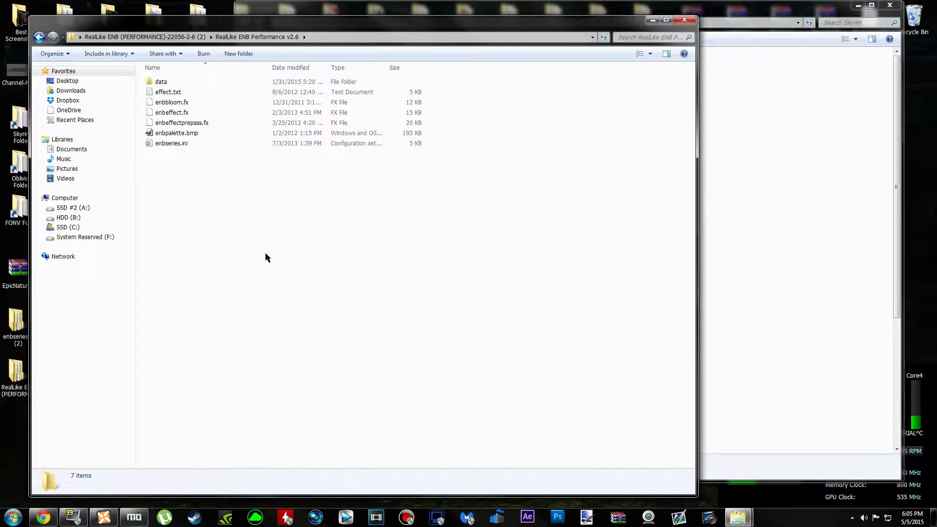
Step: Copy the six loose RealLike ENB files, leaving out the data folder, into the main Skyrim folder and check them alongside d3d9.dll
click(336, 85)
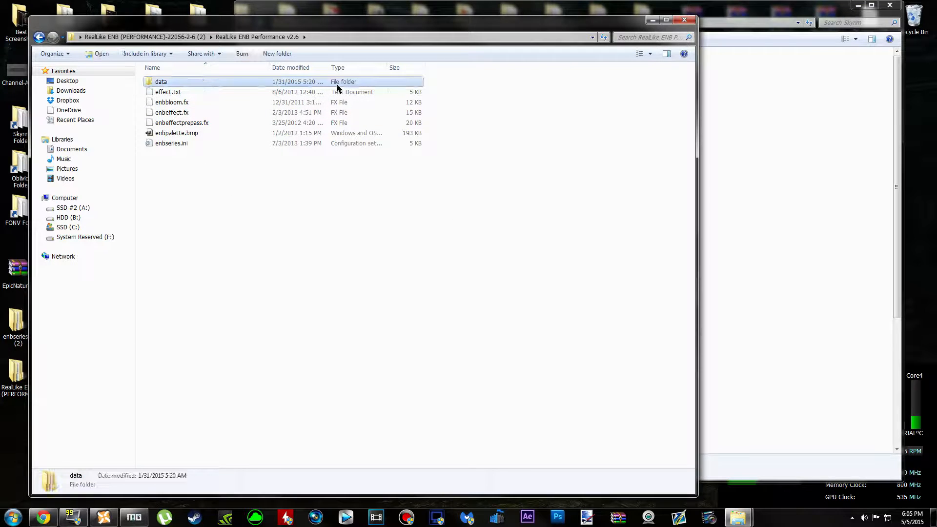
click(410, 321)
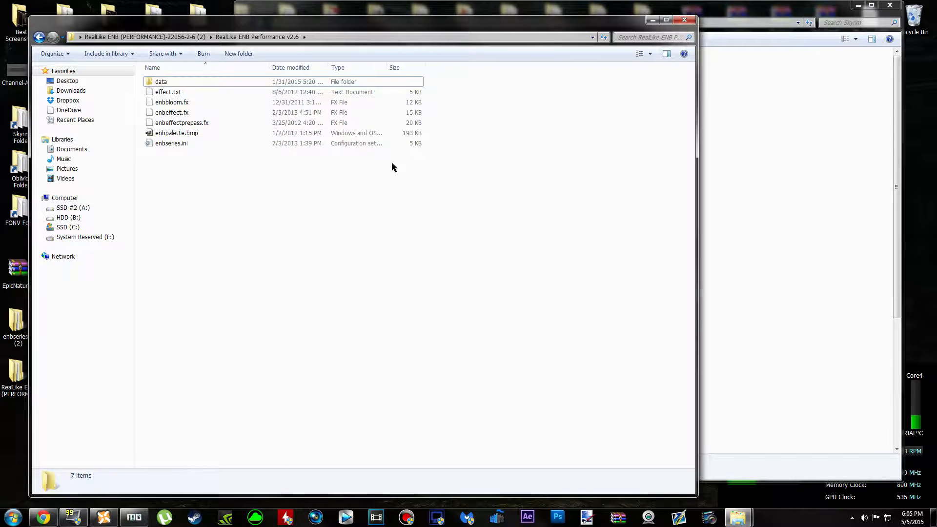
drag(401, 172, 305, 97)
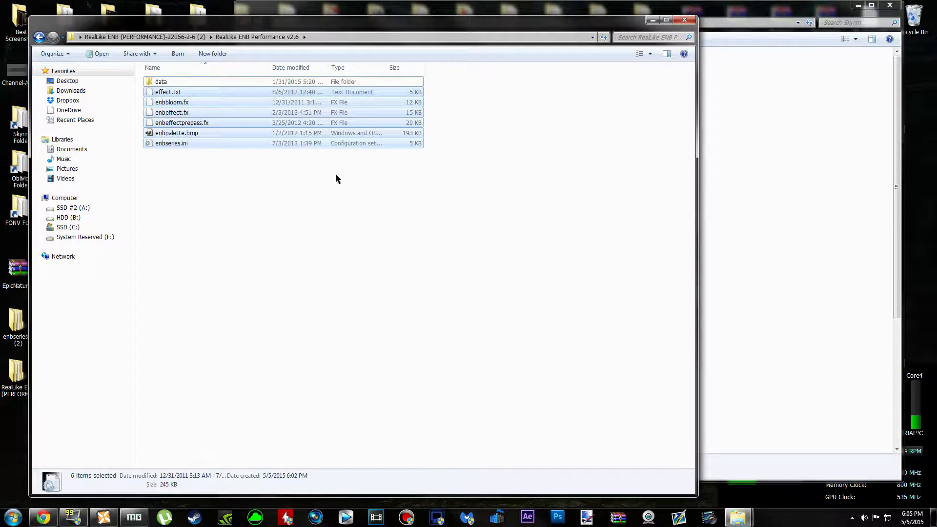
click(403, 161)
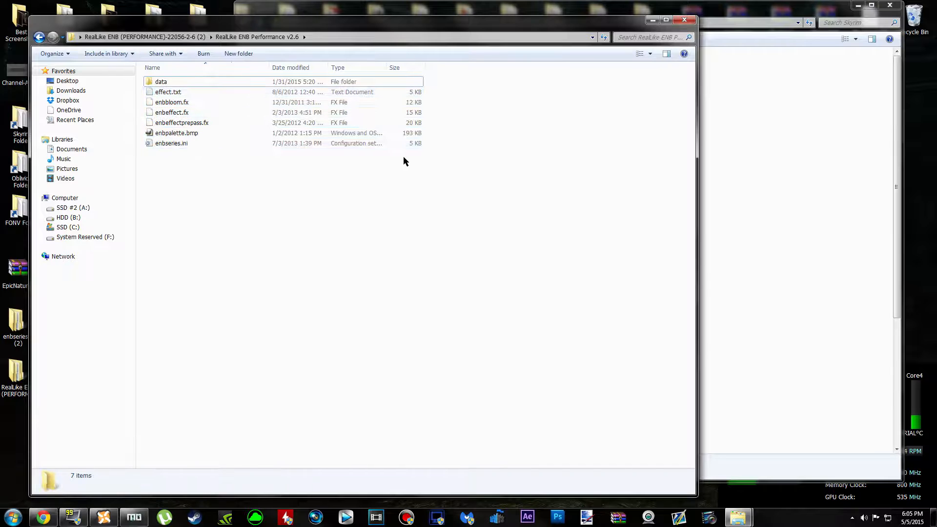
drag(412, 187, 329, 94)
right_click(360, 120)
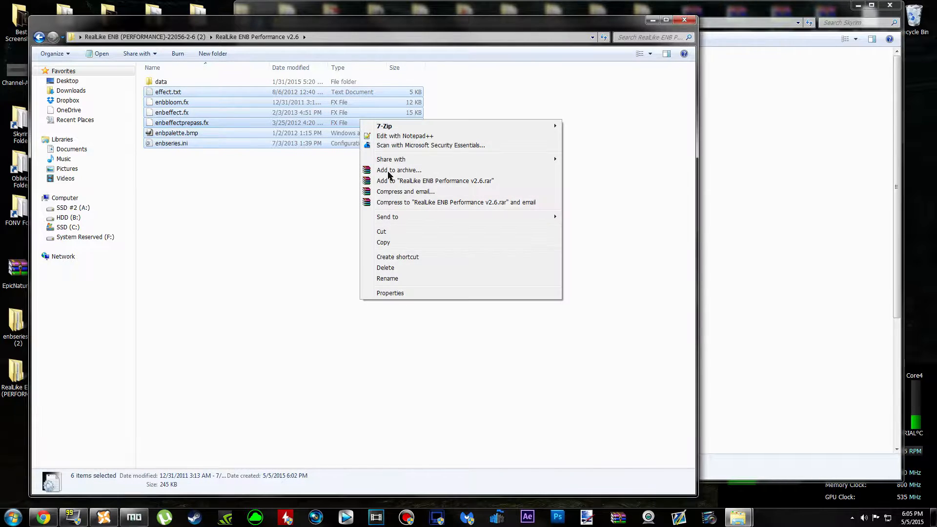
click(392, 240)
click(801, 157)
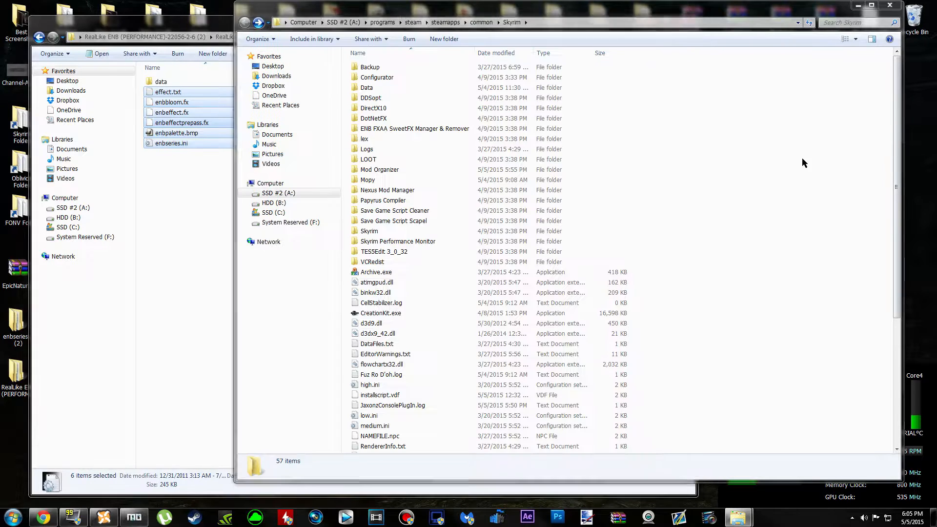
right_click(787, 176)
click(819, 244)
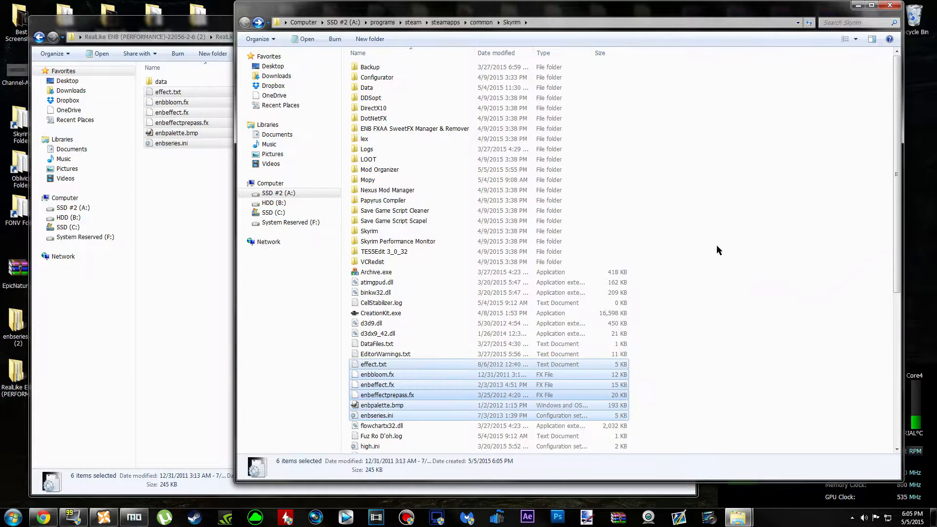
scroll(744, 264, down, 2)
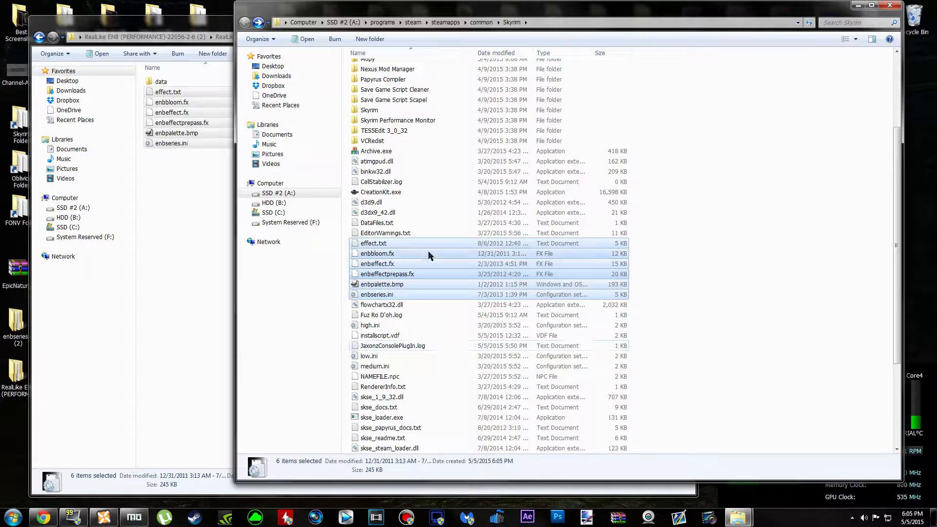
click(415, 199)
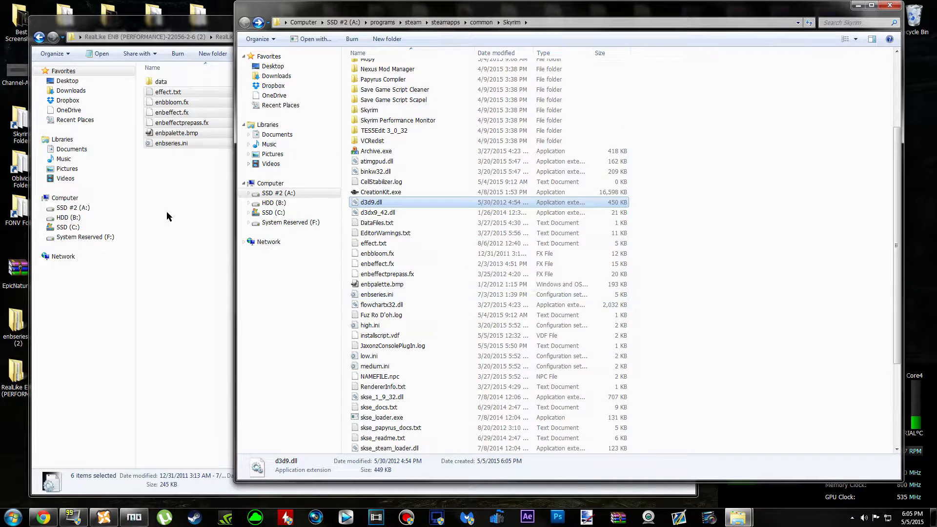
Step: Pack the data folder of RealLike ENB Performance v2.6 into a RAR archive named RealLike ENB Data
click(166, 212)
click(322, 81)
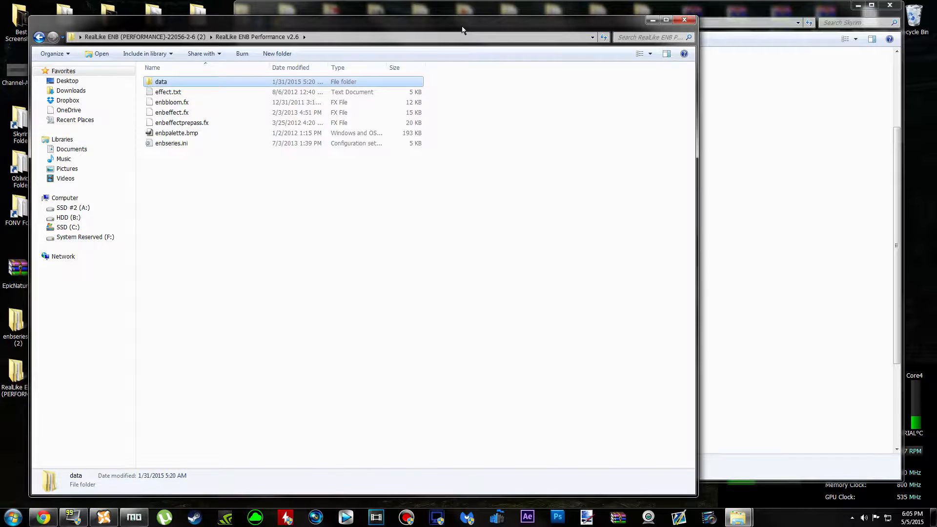
drag(463, 30, 638, 21)
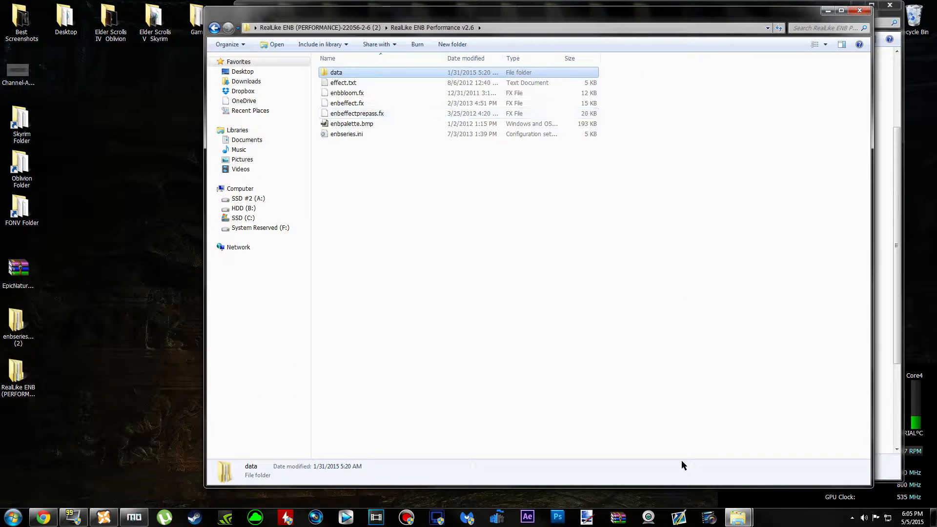
right_click(467, 74)
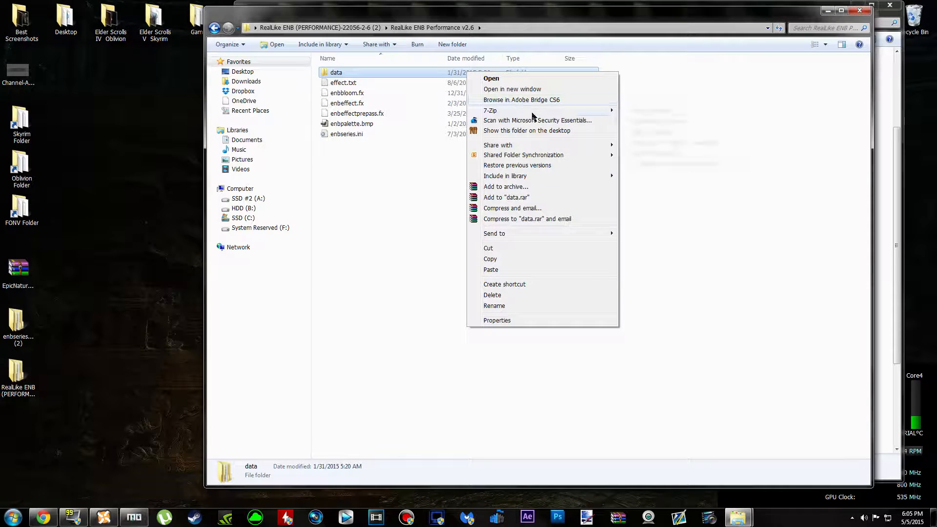
mouse_move(532, 112)
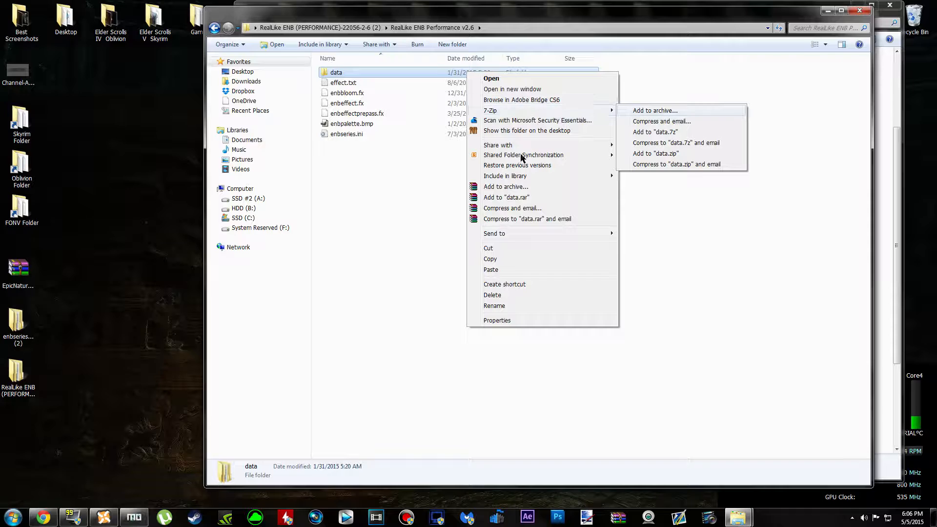
click(507, 187)
drag(519, 159, 514, 117)
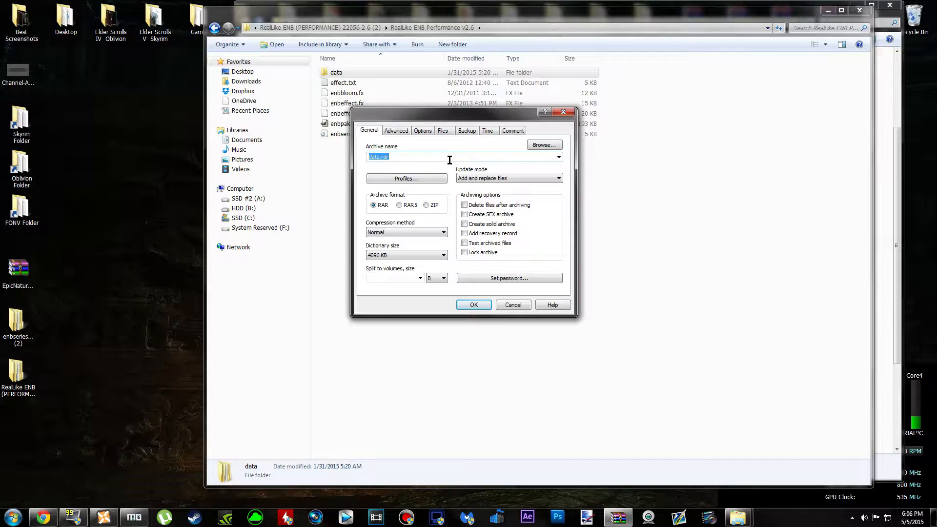
text(RealLike ENB Data)
key(Return)
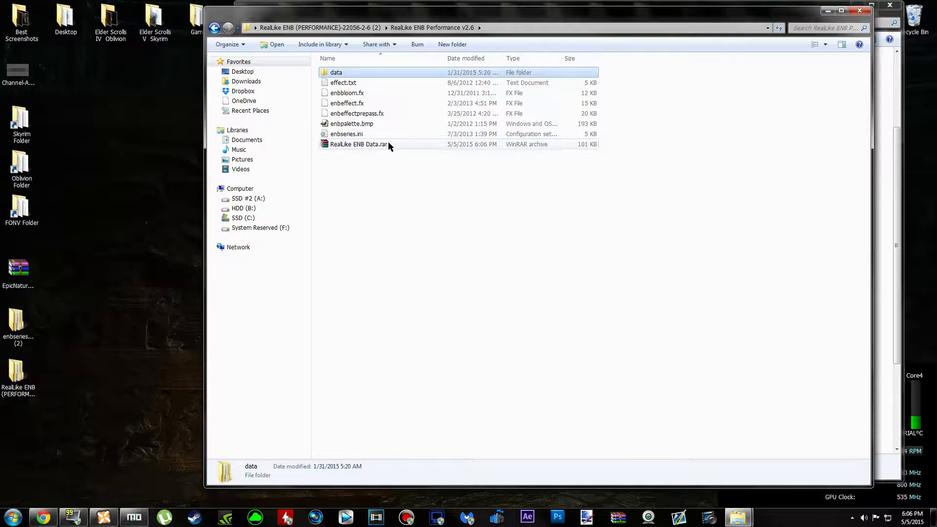
Step: Move RealLike ENB Data.rar to the desktop and close the RealLike ENB folder window
click(388, 144)
drag(565, 13, 598, 14)
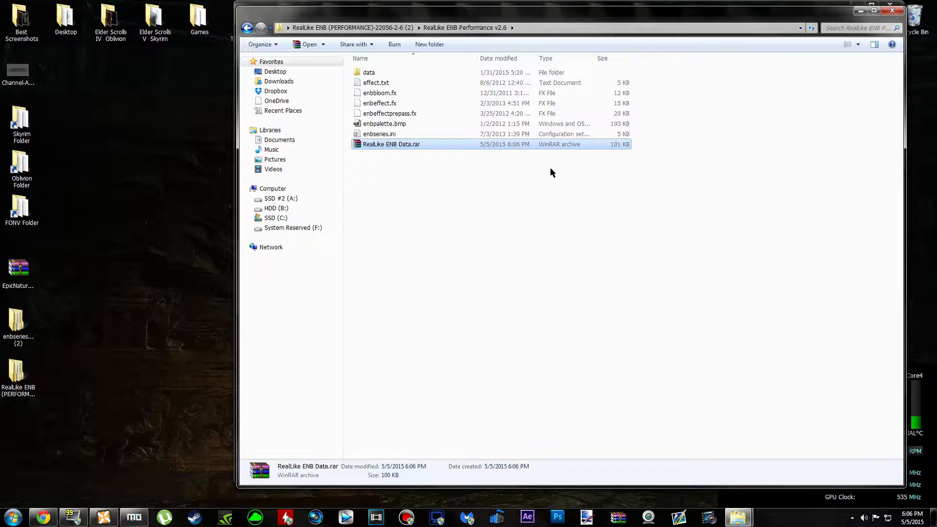
drag(517, 145, 118, 172)
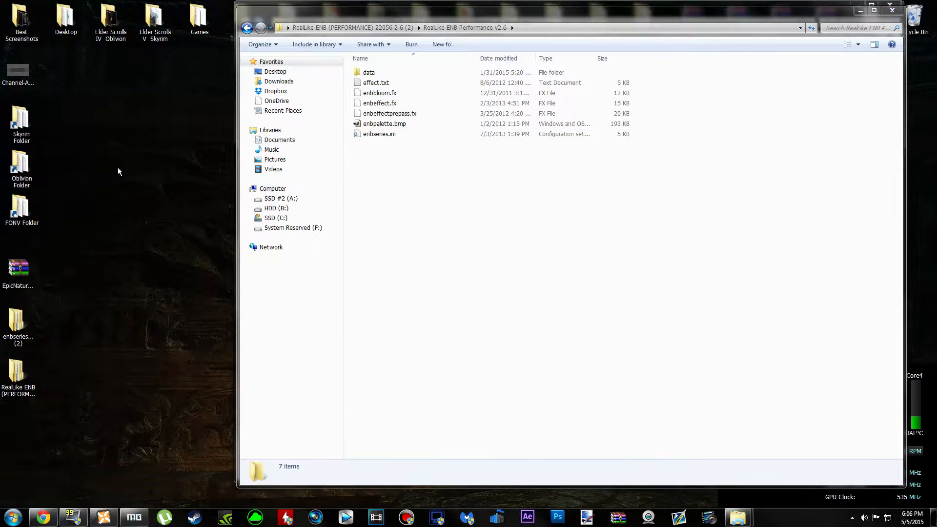
click(888, 15)
drag(677, 9, 634, 20)
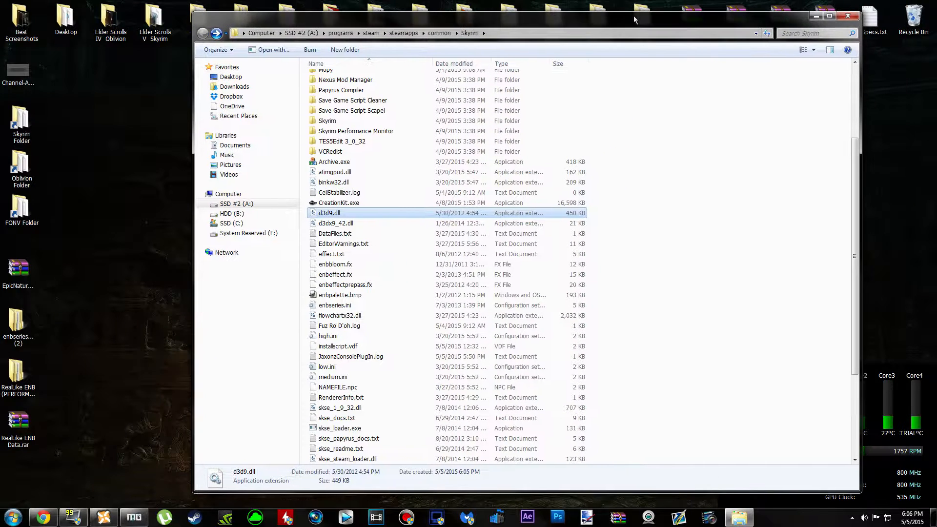
click(19, 425)
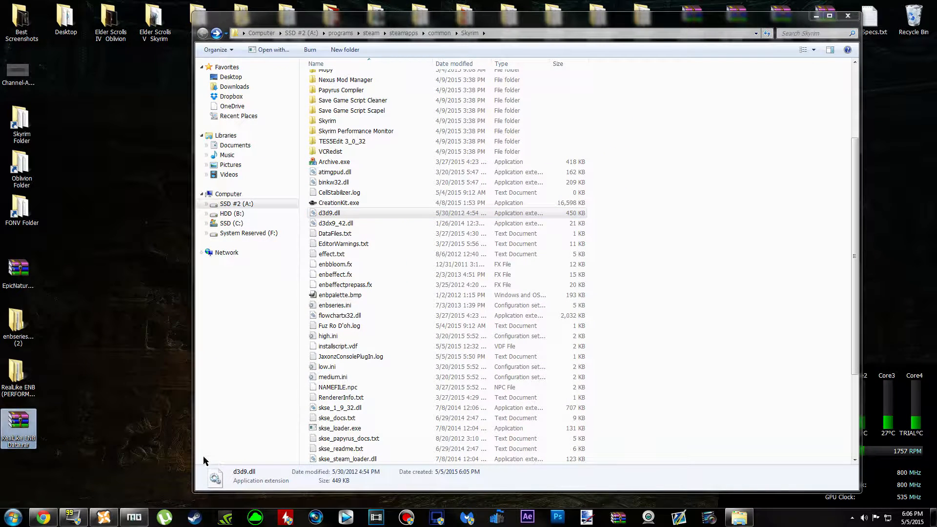
Step: Switch to Nexus Mod Manager and add RealLike ENB Data.rar from the desktop to the mod list
click(104, 517)
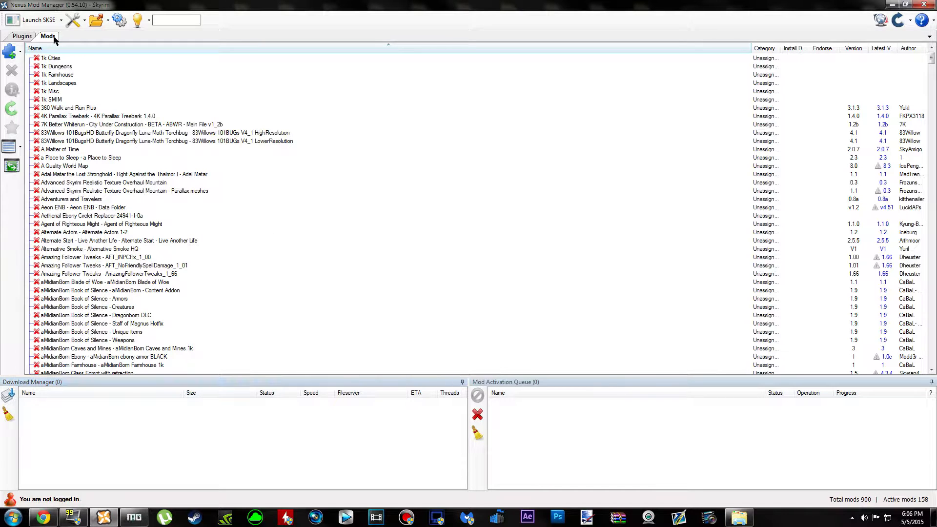
click(16, 54)
click(49, 68)
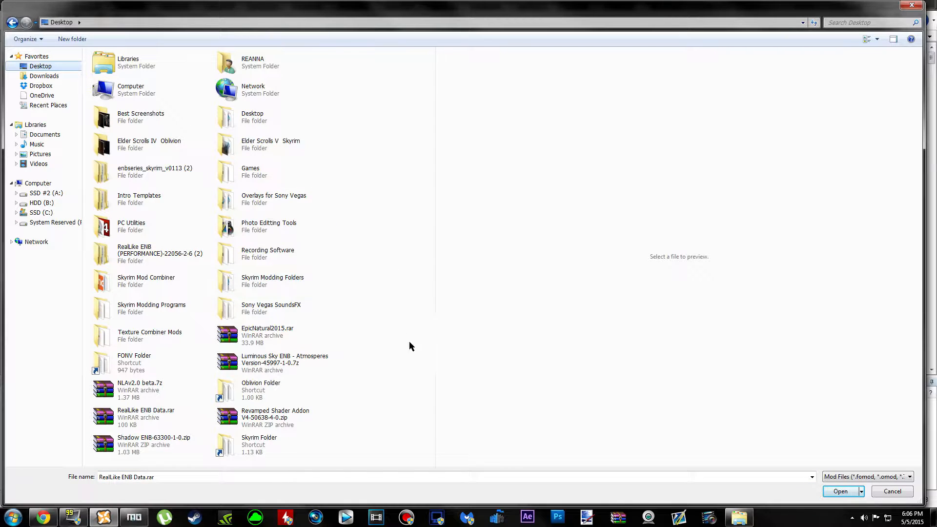
double_click(156, 420)
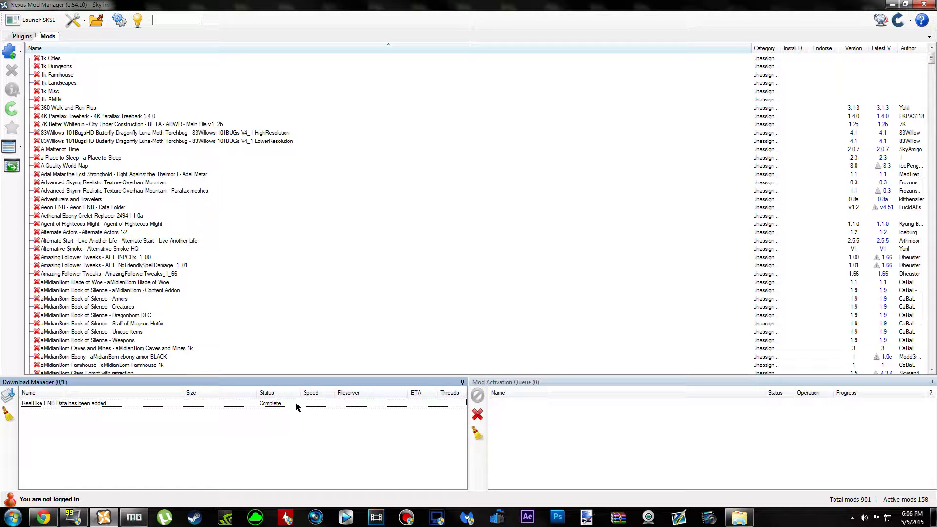
click(169, 17)
text(RealLike)
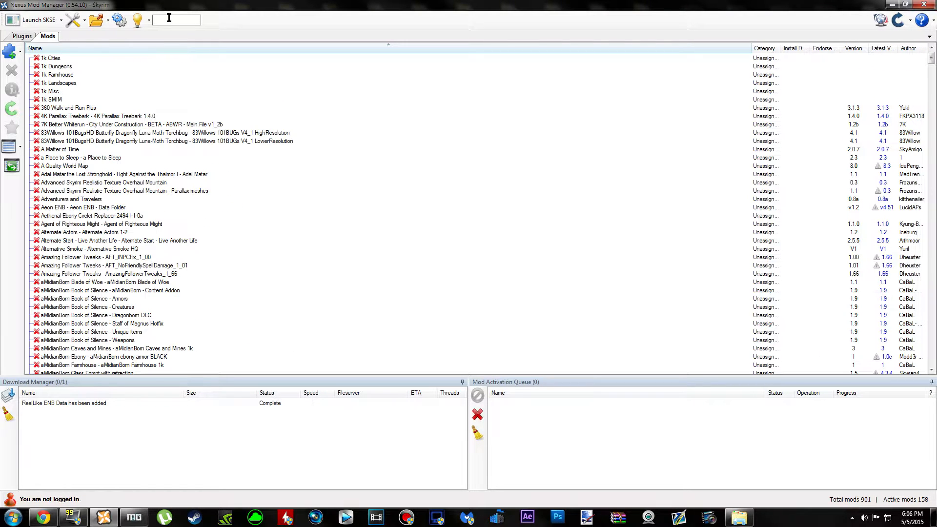
Step: Switch to Skyrim Mod Organizer and start installing RealLike ENB Data.rar from the desktop
click(134, 516)
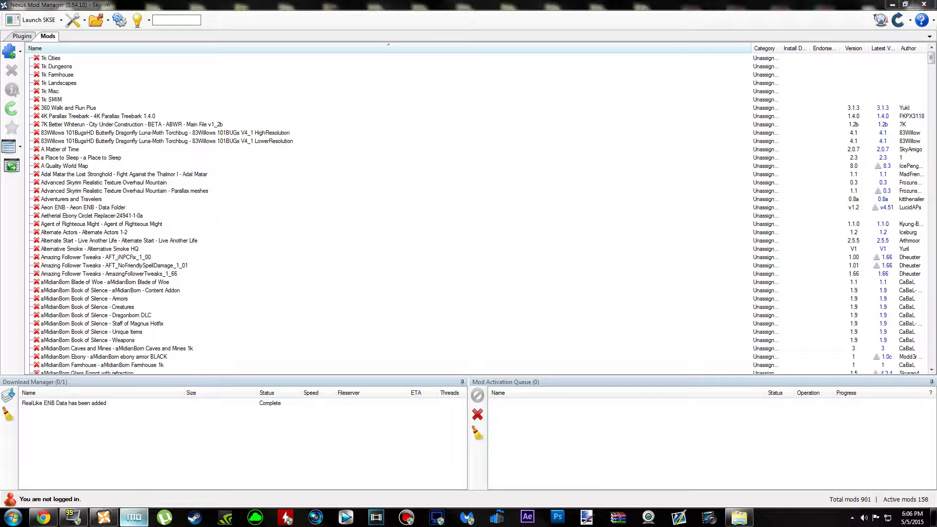
drag(549, 100, 559, 372)
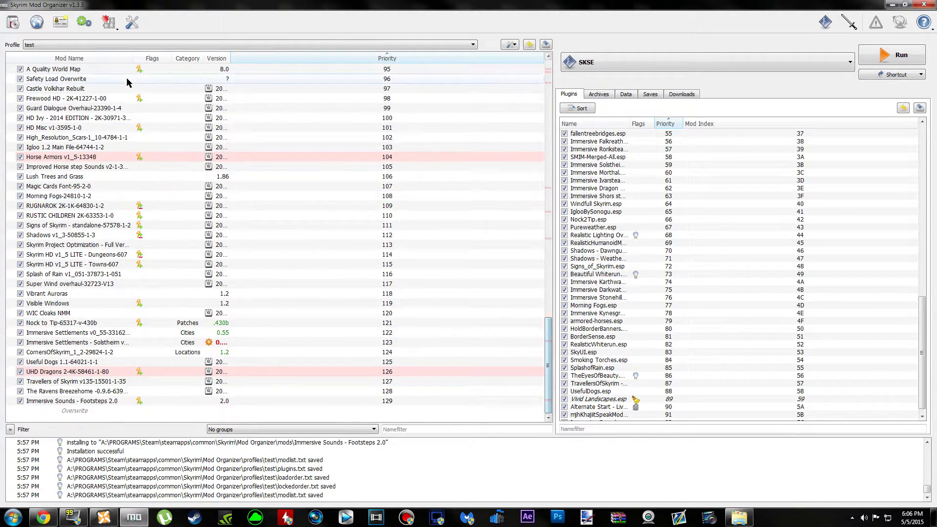
click(12, 23)
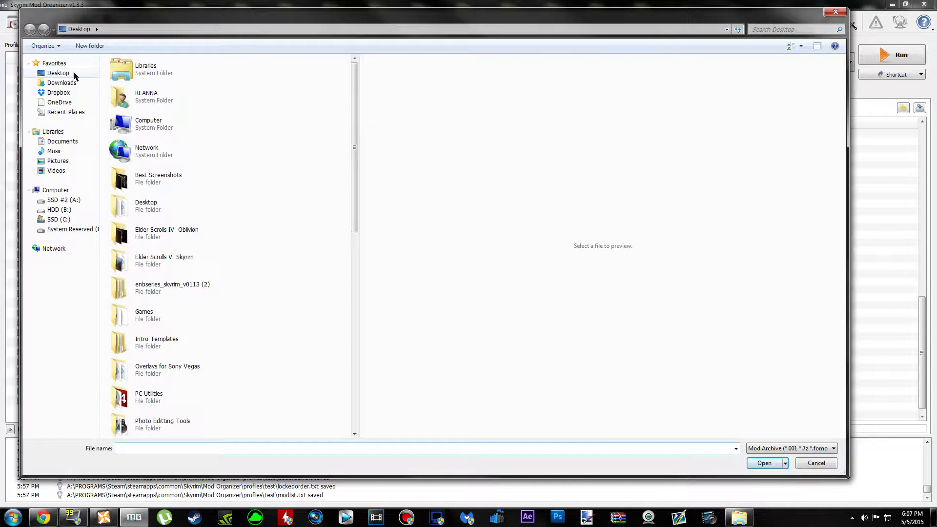
click(66, 75)
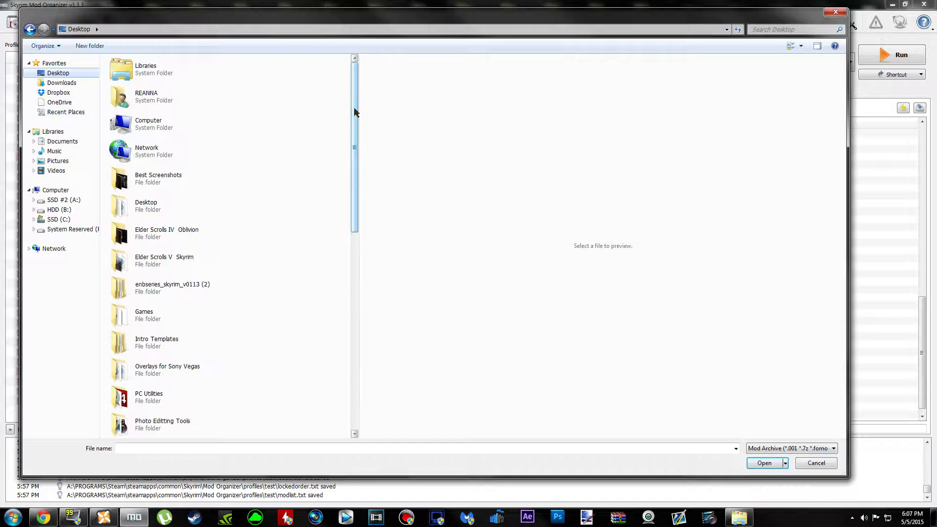
drag(355, 113, 352, 310)
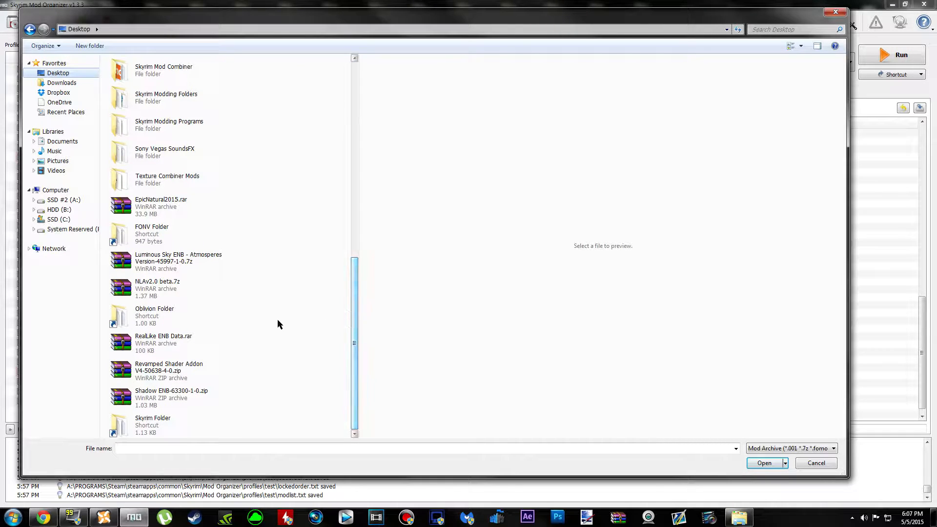
double_click(181, 339)
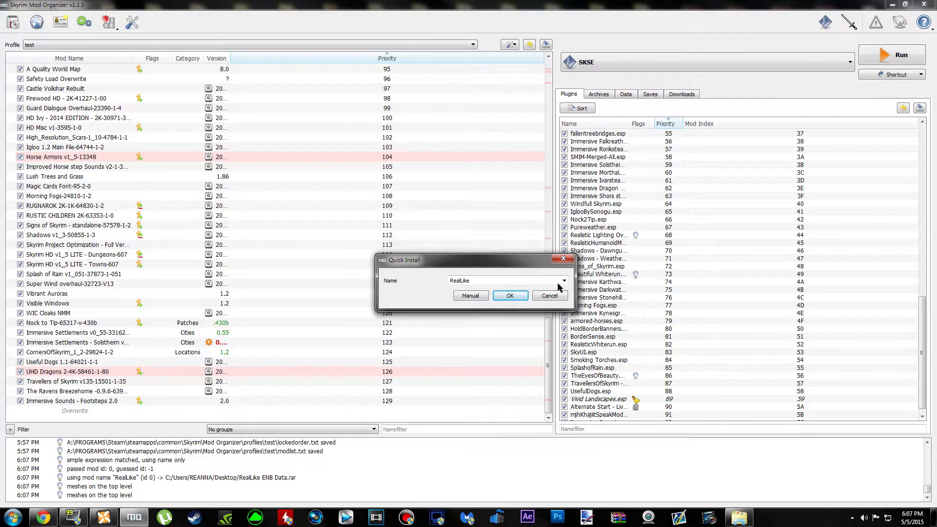
Step: Install the archive manually under the name RealLike ENB Data, with its data folder set as the data directory
click(564, 280)
click(549, 296)
click(479, 303)
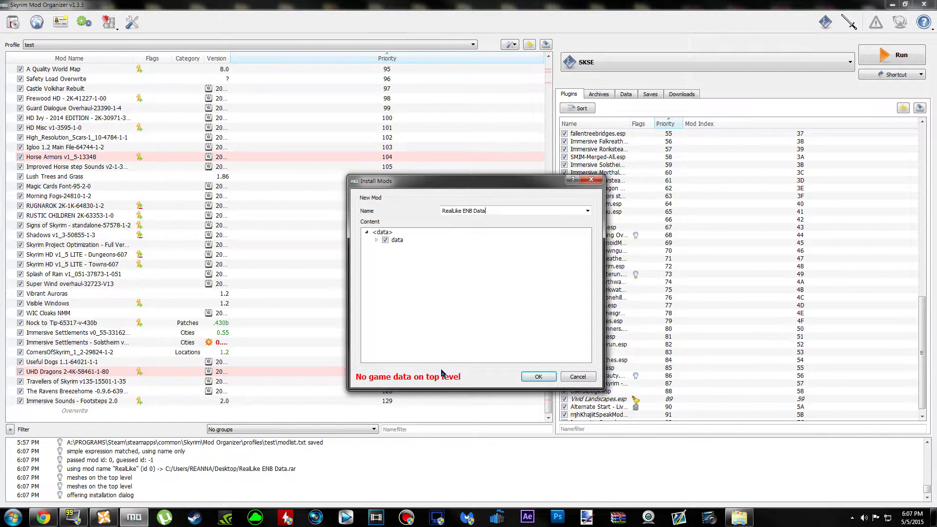
right_click(434, 241)
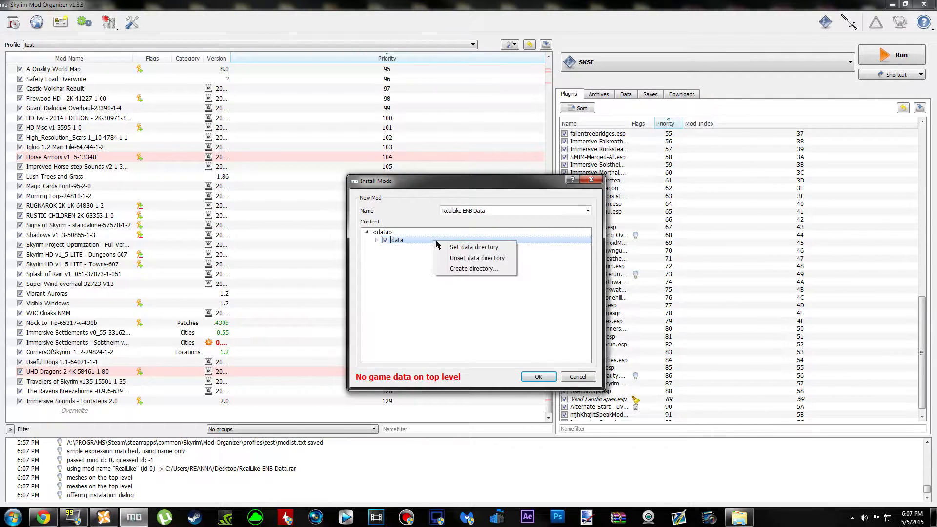
click(483, 249)
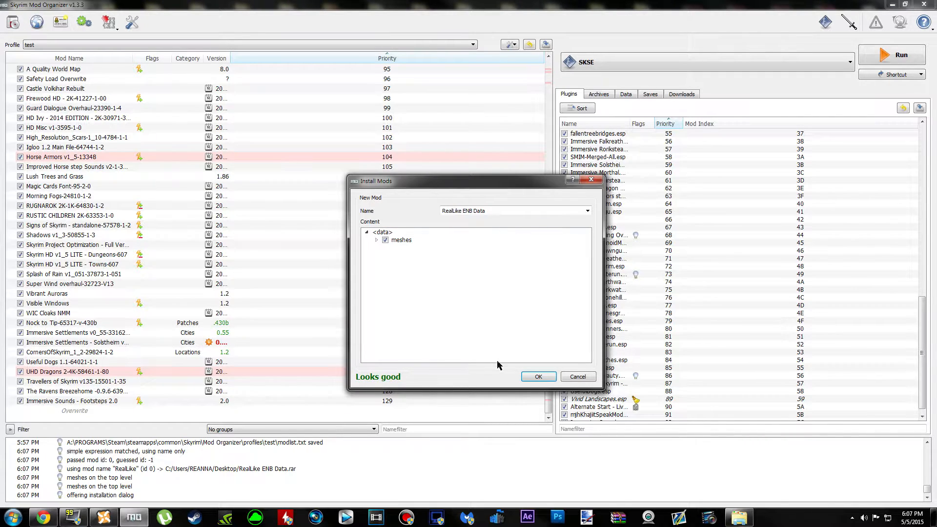
click(538, 377)
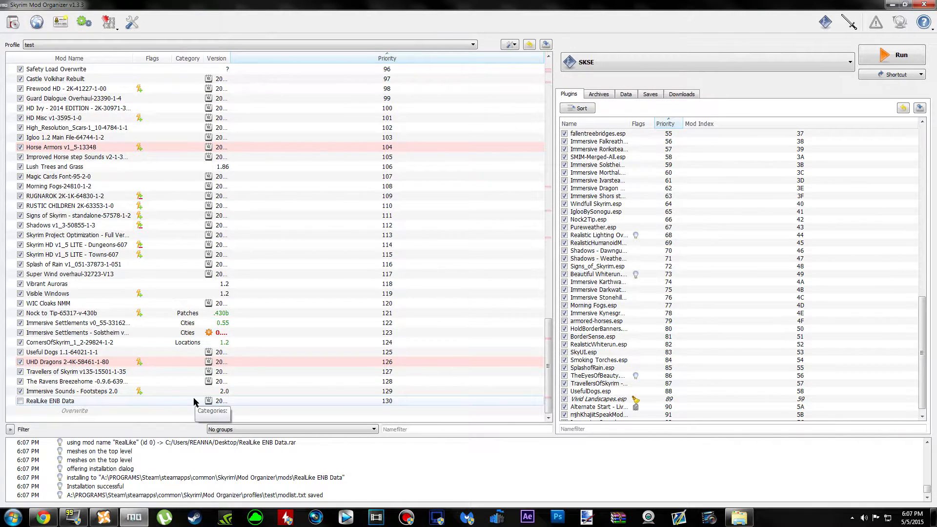
Step: Enable the RealLike ENB Data mod in the mod list and minimize the Mod Organizer window
click(24, 403)
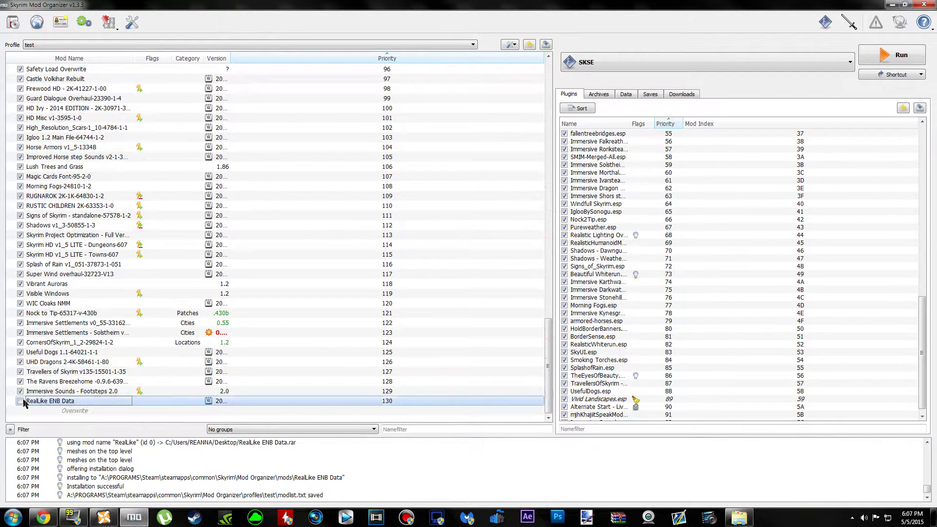
click(20, 401)
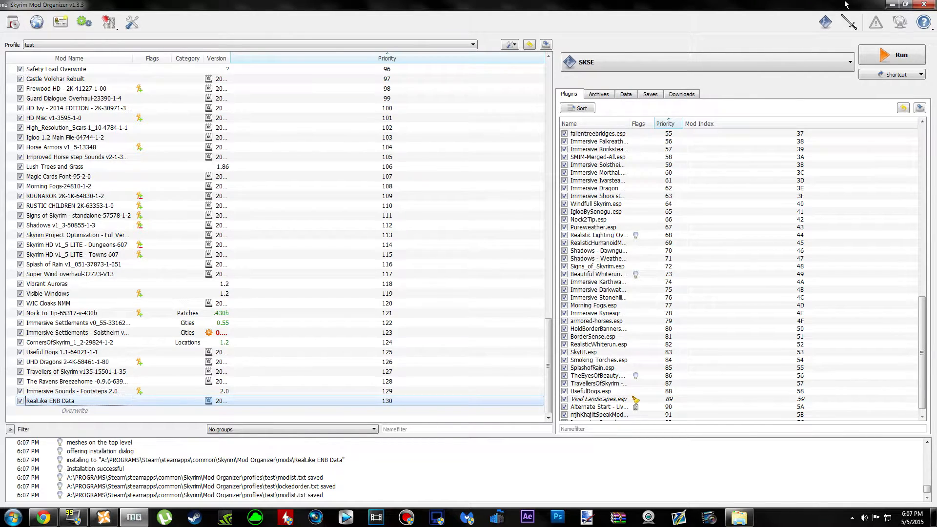
click(891, 4)
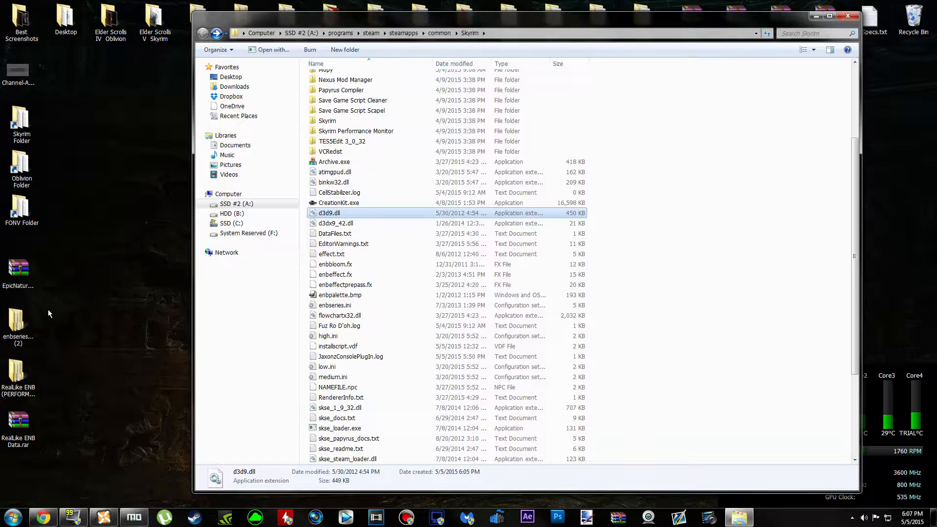
Step: Delete the enbseries folder, the RealLike ENB folder and RealLike ENB Data.rar from the desktop
drag(48, 310, 22, 439)
key(Delete)
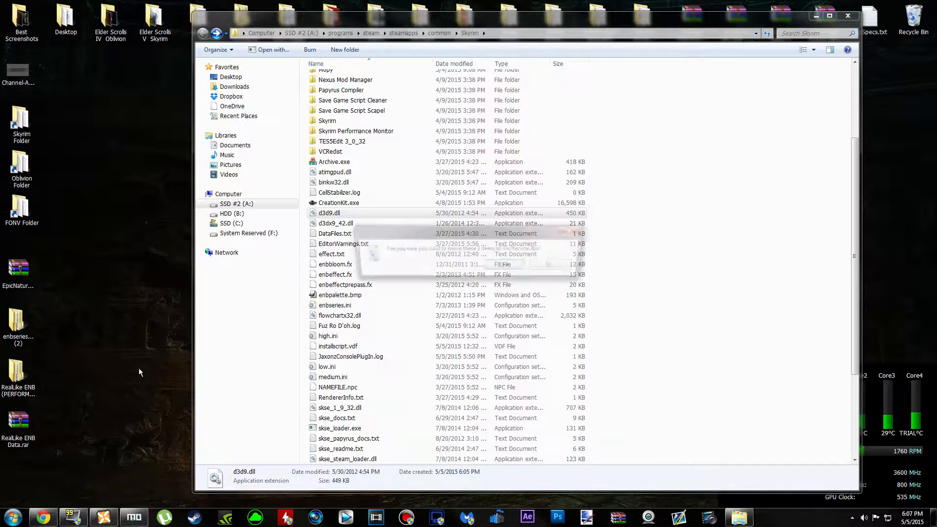
key(Return)
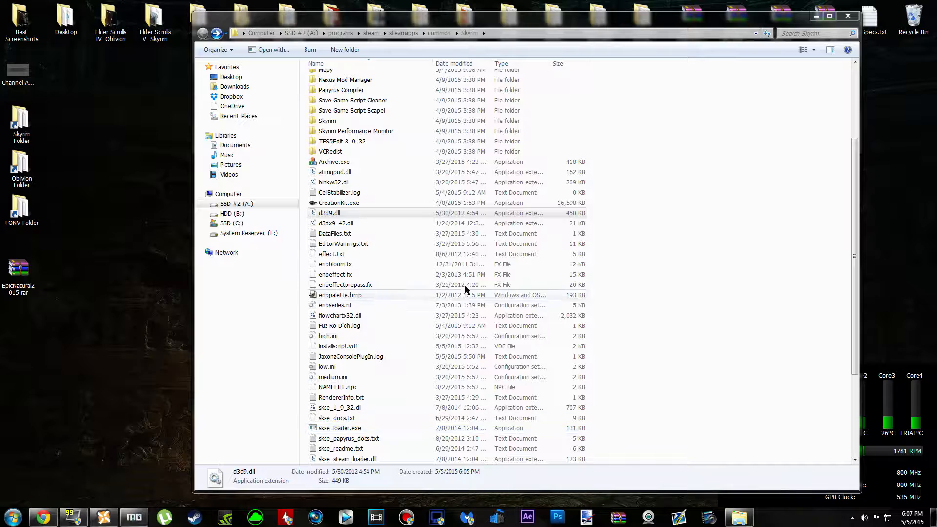
click(791, 372)
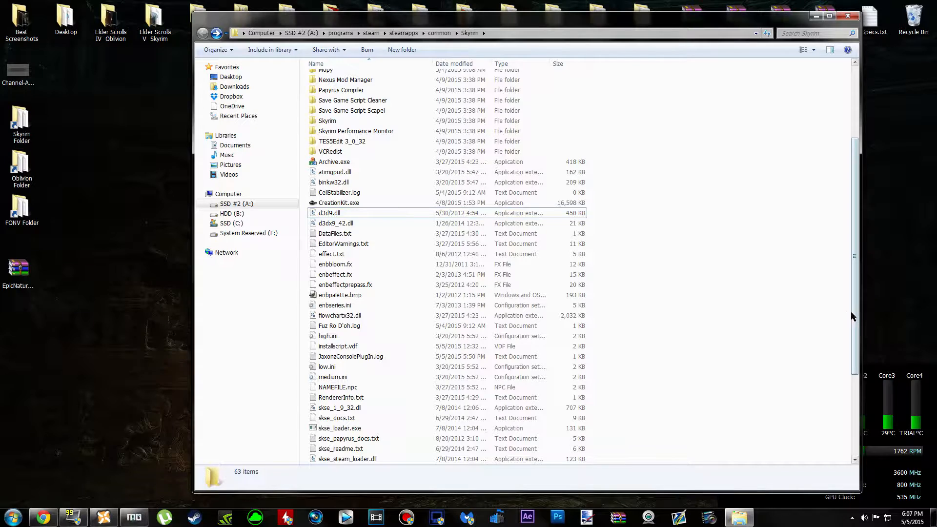
Step: Check the performance version's installation instructions on the RealLike ENB page in Chrome, and minimize the browser and the Skyrim folder window
scroll(858, 298, up, 4)
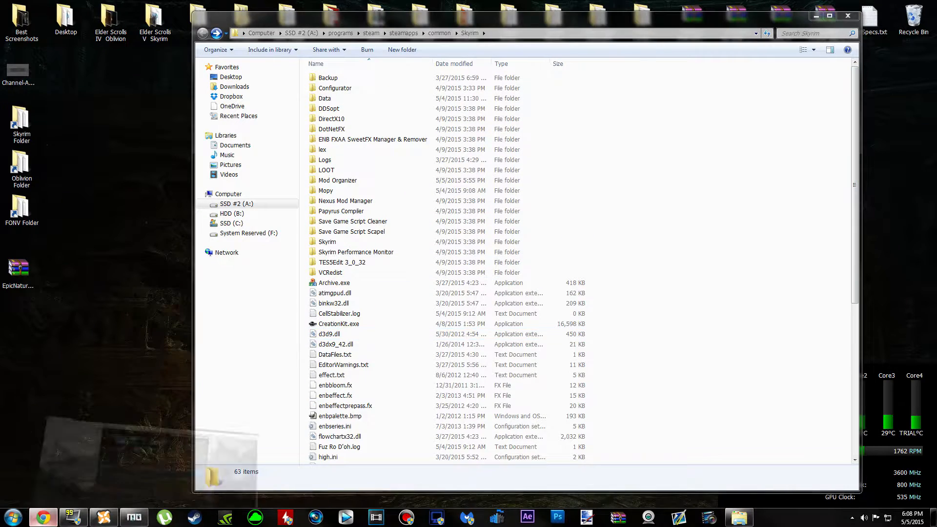
click(44, 517)
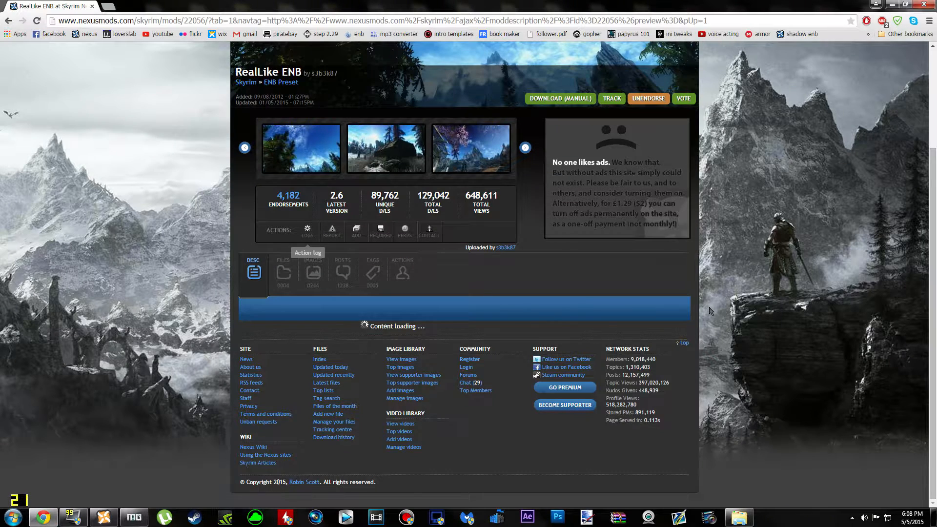
scroll(740, 318, down, 3)
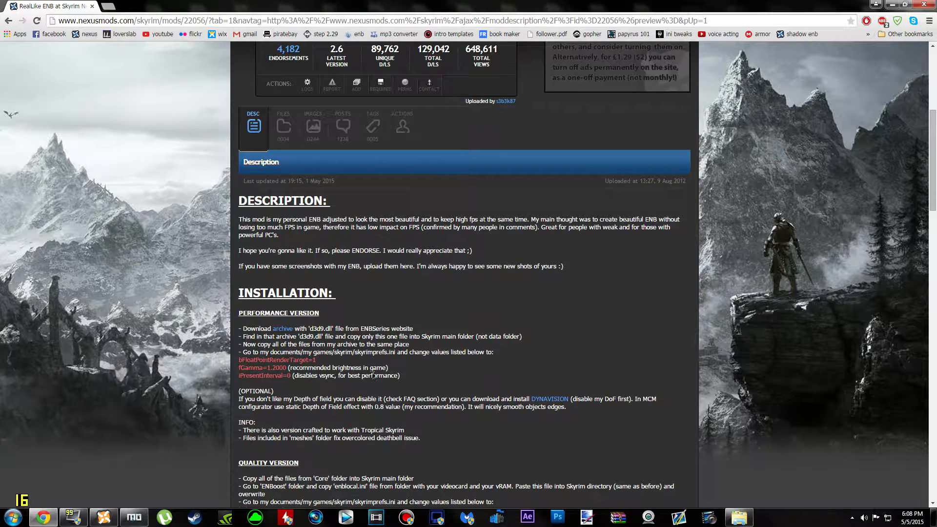
click(892, 4)
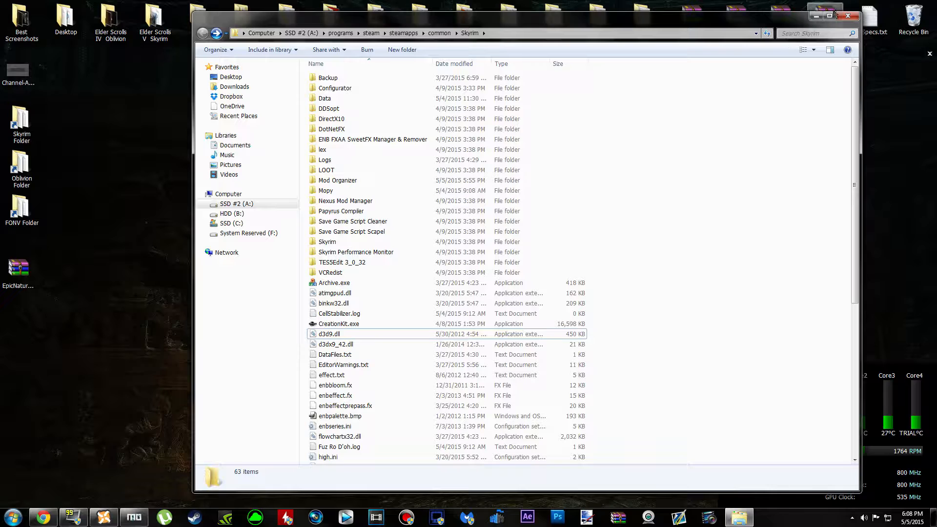
click(817, 17)
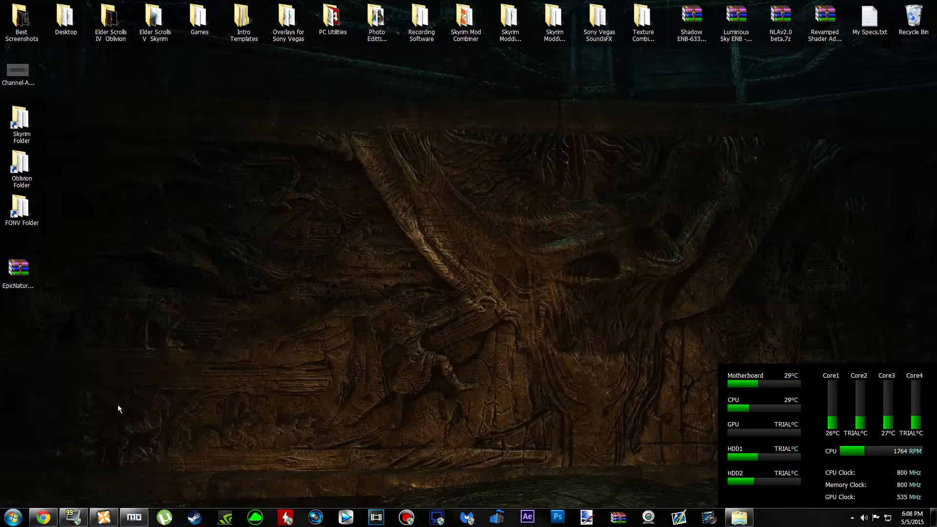
Step: Open the Skyrim folder inside My Games in the Documents library
click(13, 513)
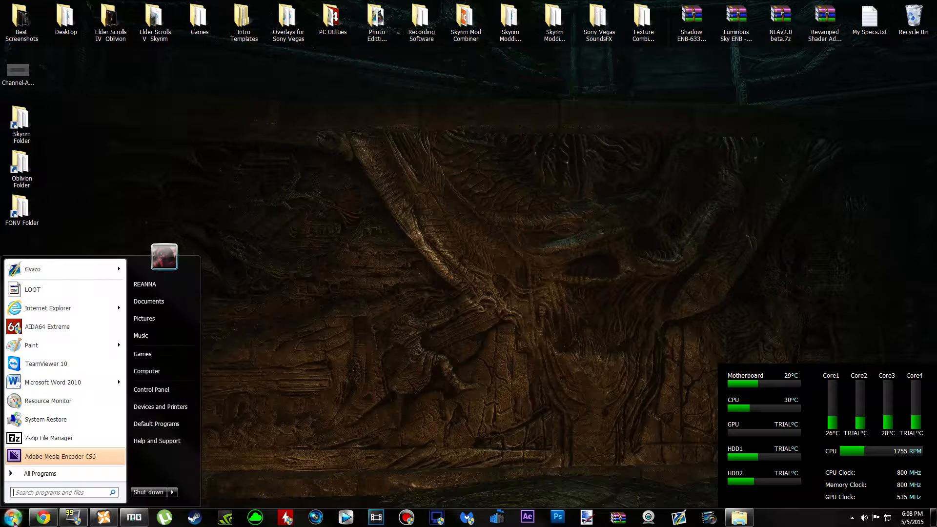
click(174, 304)
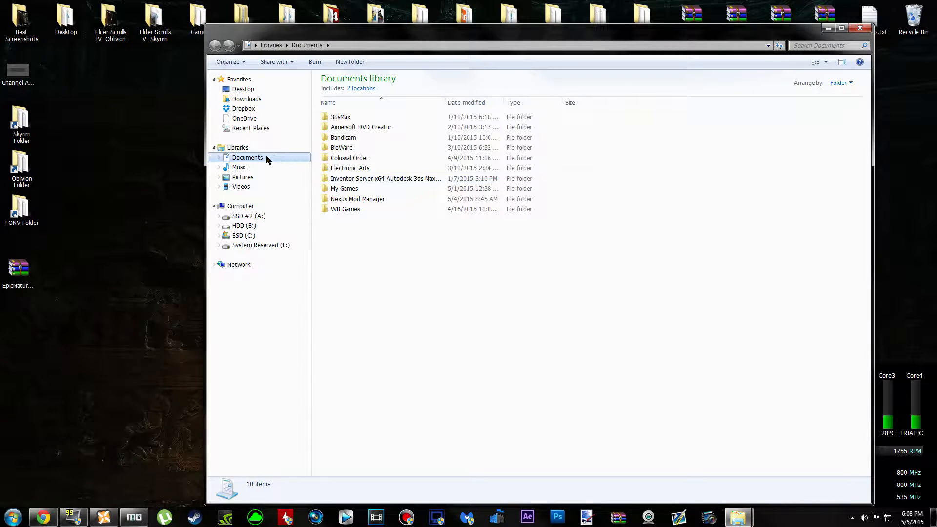
double_click(362, 188)
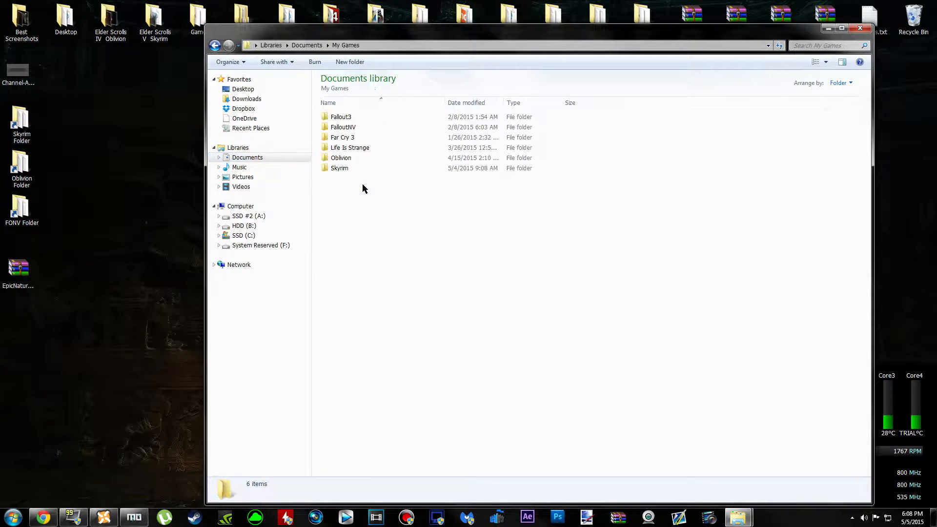
double_click(383, 168)
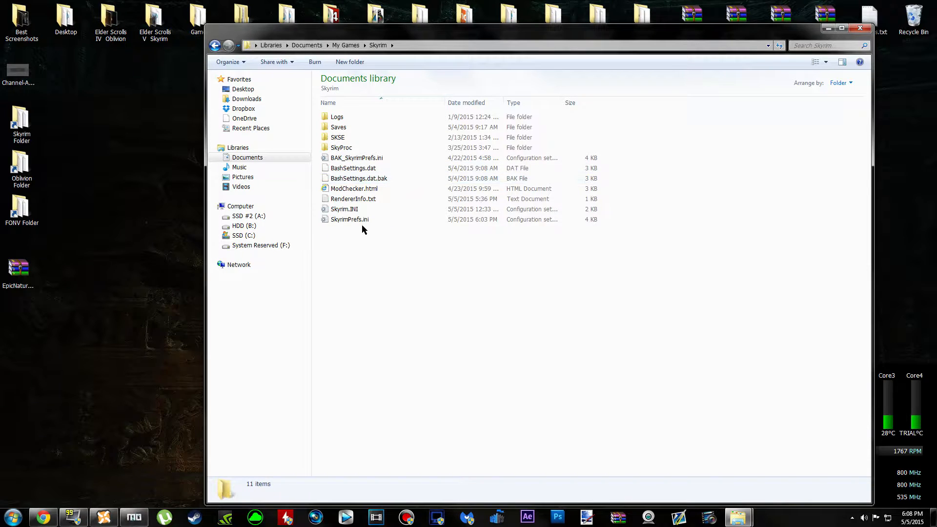
Step: Open SkyrimPrefs.ini in Notepad++ and decline reloading the file from disk
click(379, 209)
click(373, 219)
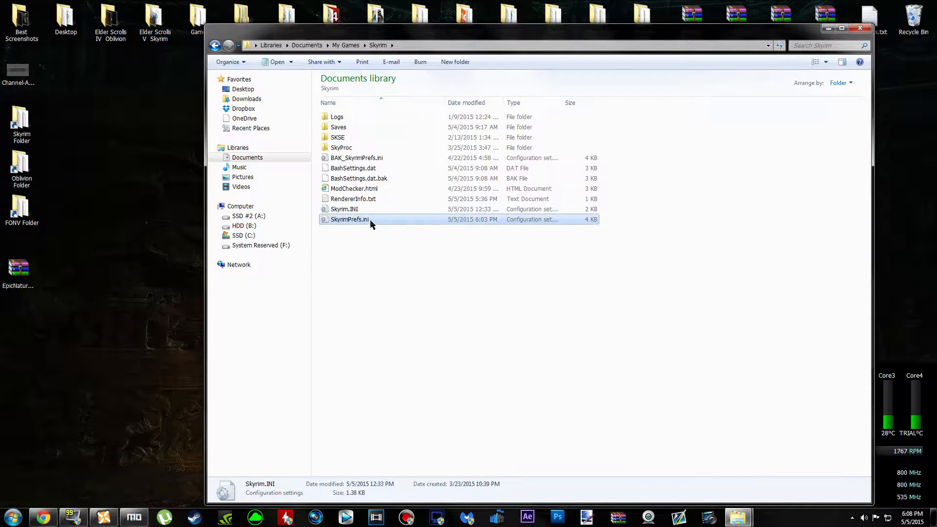
drag(577, 39, 390, 29)
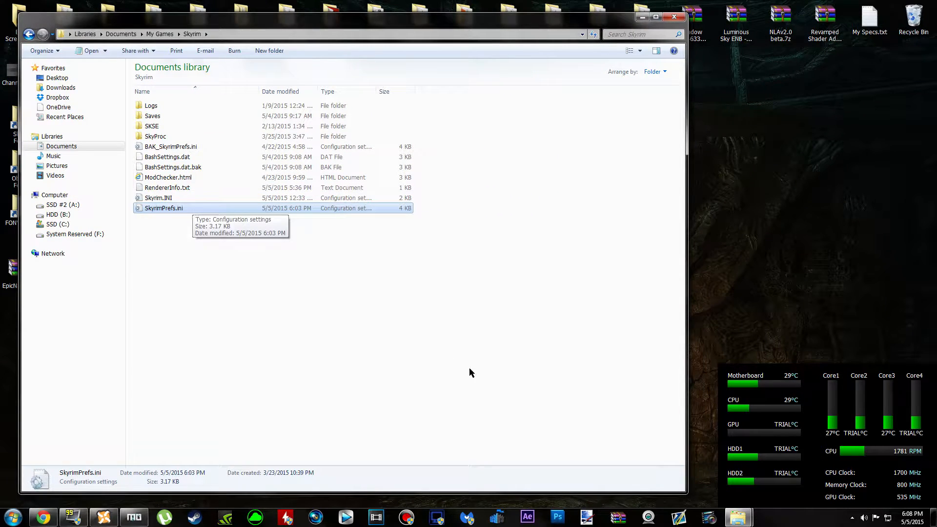
click(198, 200)
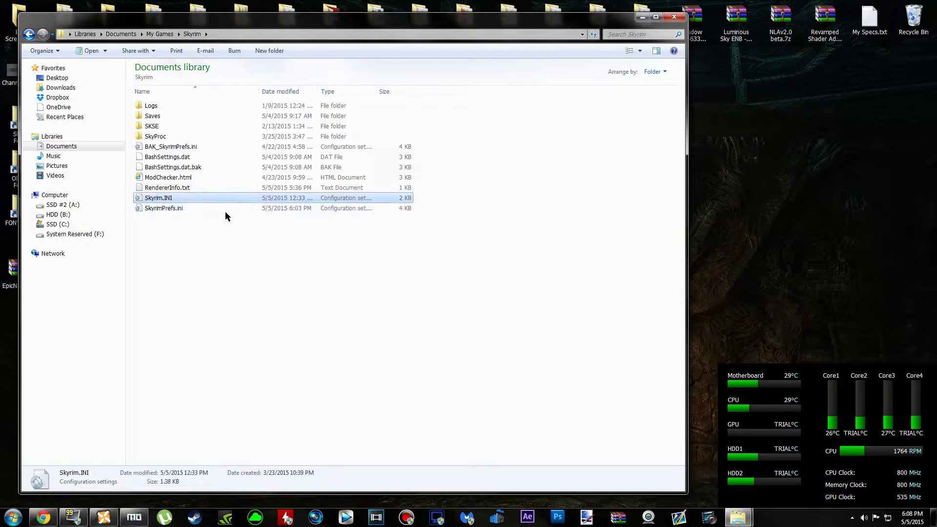
click(225, 210)
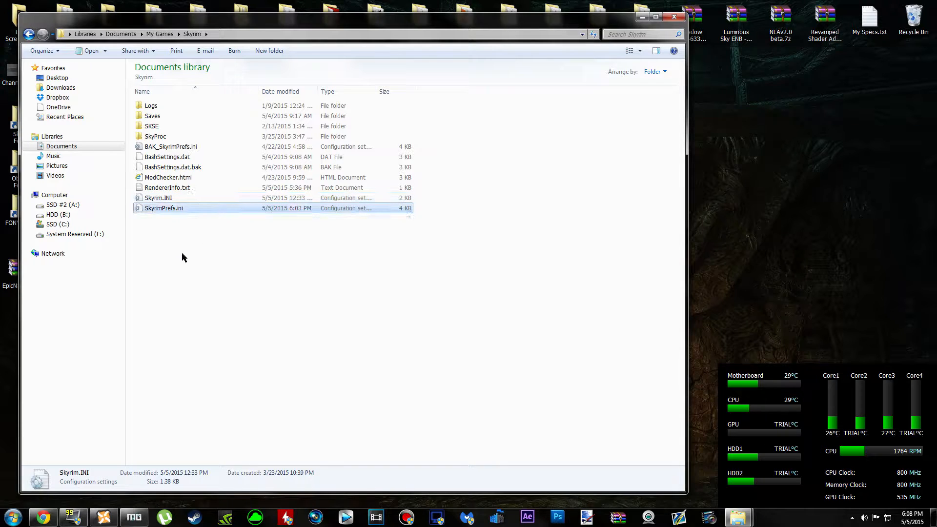
right_click(258, 210)
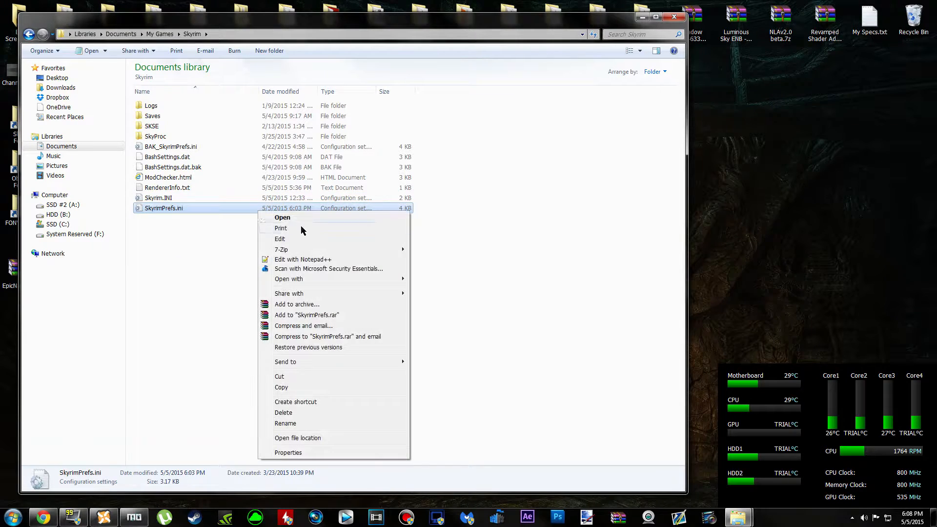
click(355, 261)
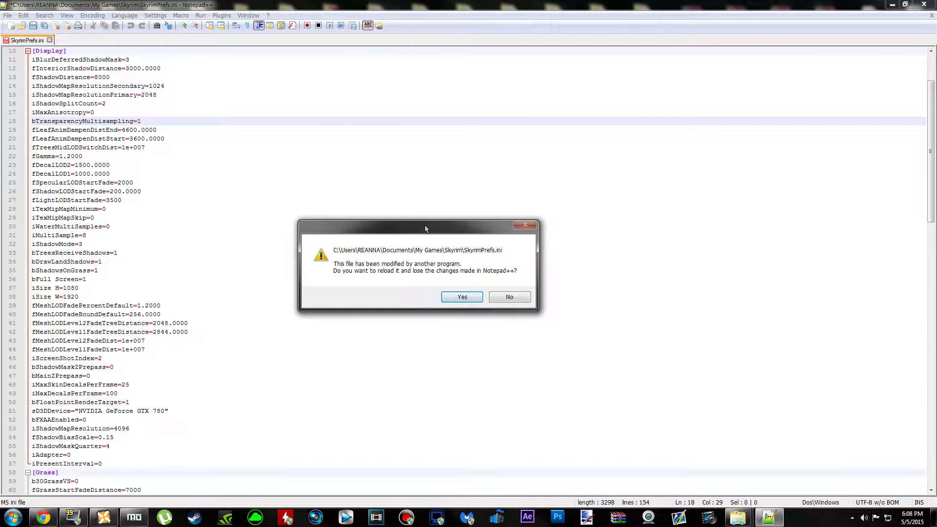
click(522, 300)
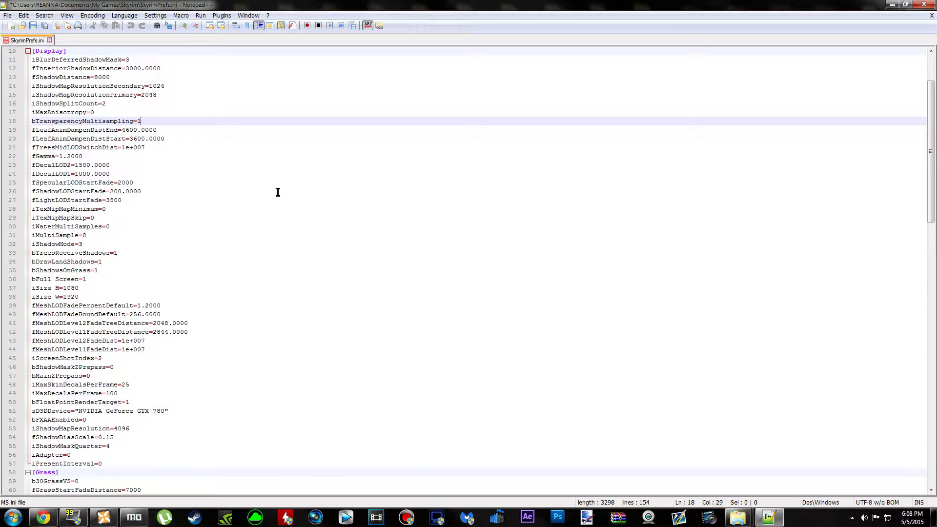
Step: Look through the settings in SkyrimPrefs.ini, minimize the editor and close the Skyrim documents folder window
scroll(278, 192, down, 5)
scroll(294, 286, up, 8)
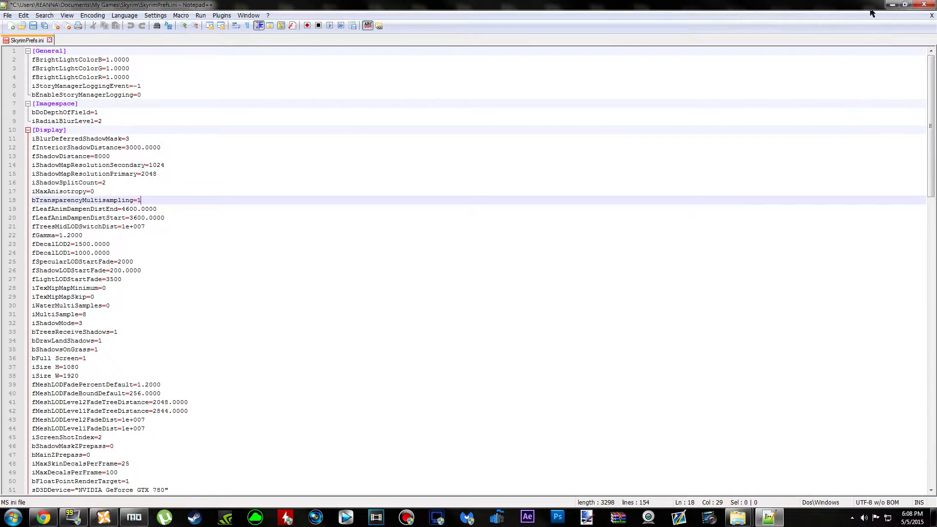
click(893, 4)
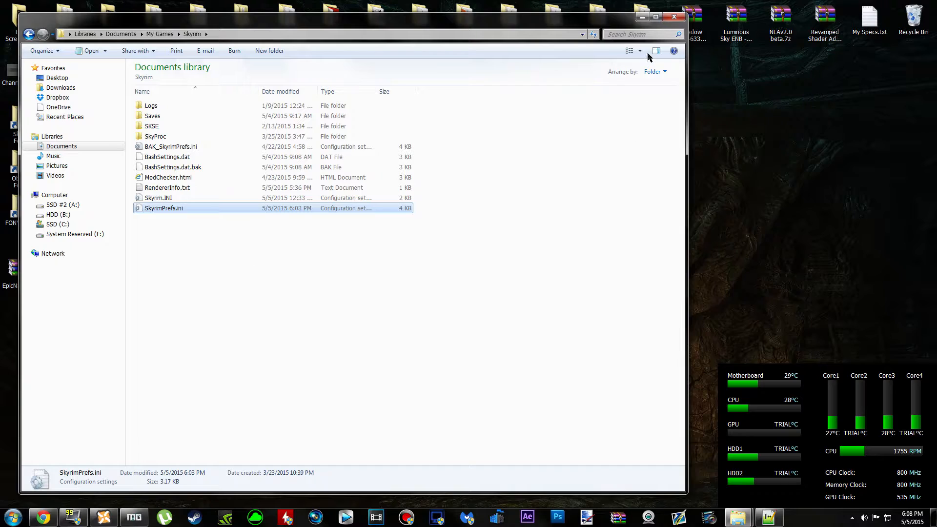
click(674, 17)
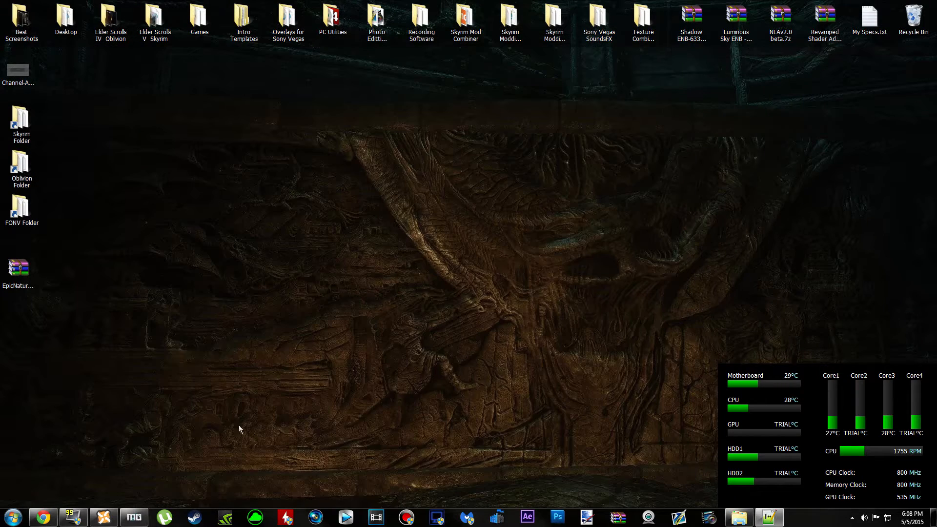
Step: Switch to Skyrim Mod Organizer, open the profile's skyrimprefs.ini in the INI Editor and enlarge the editor window
click(135, 517)
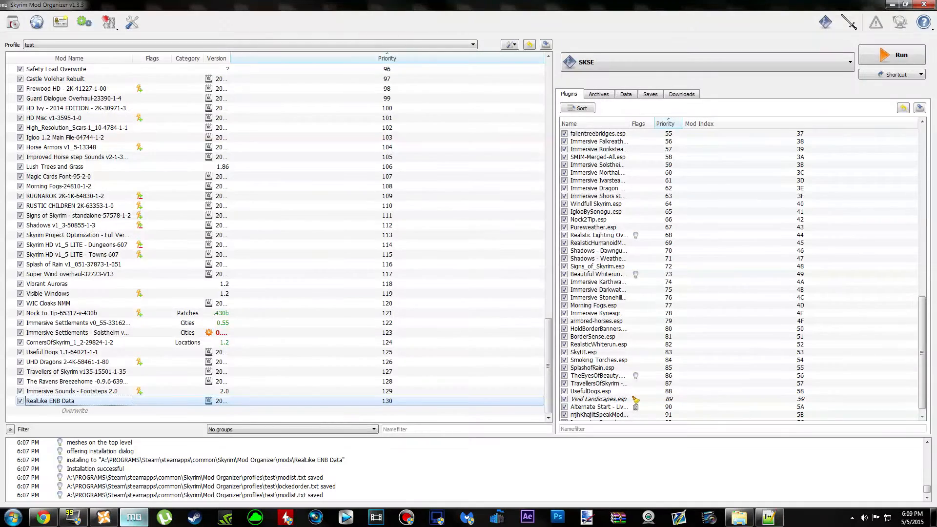
click(111, 25)
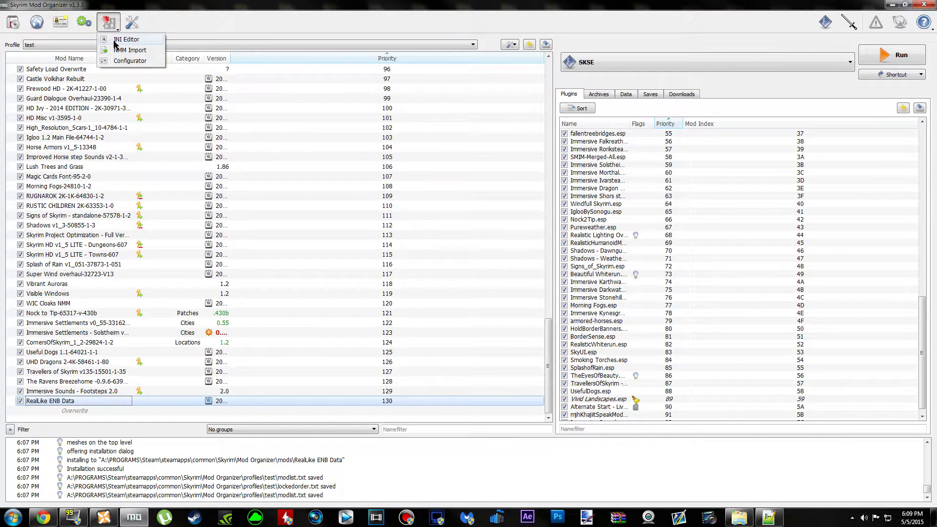
click(126, 39)
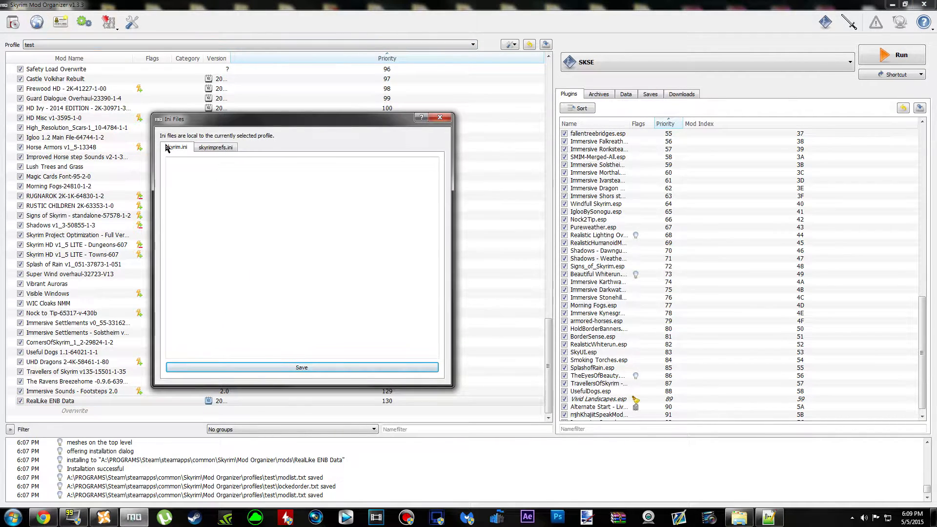
click(220, 148)
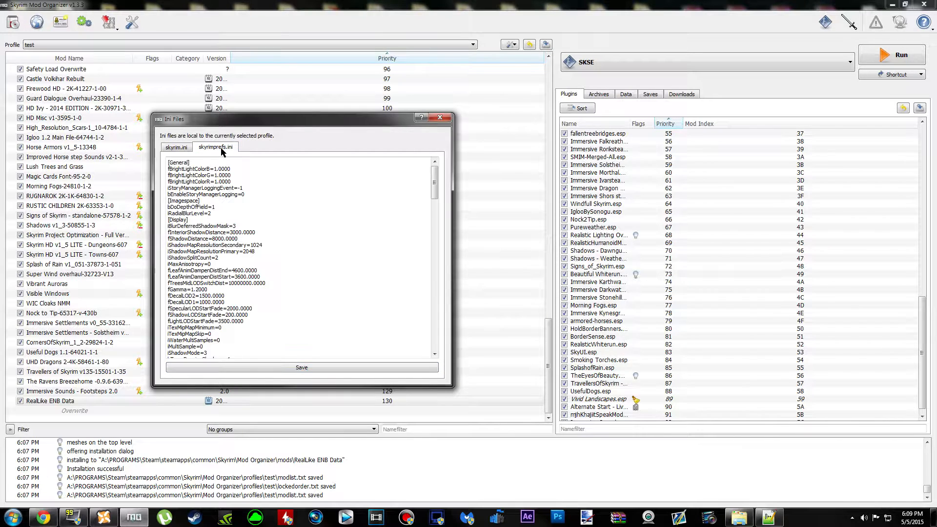
drag(268, 123, 156, 72)
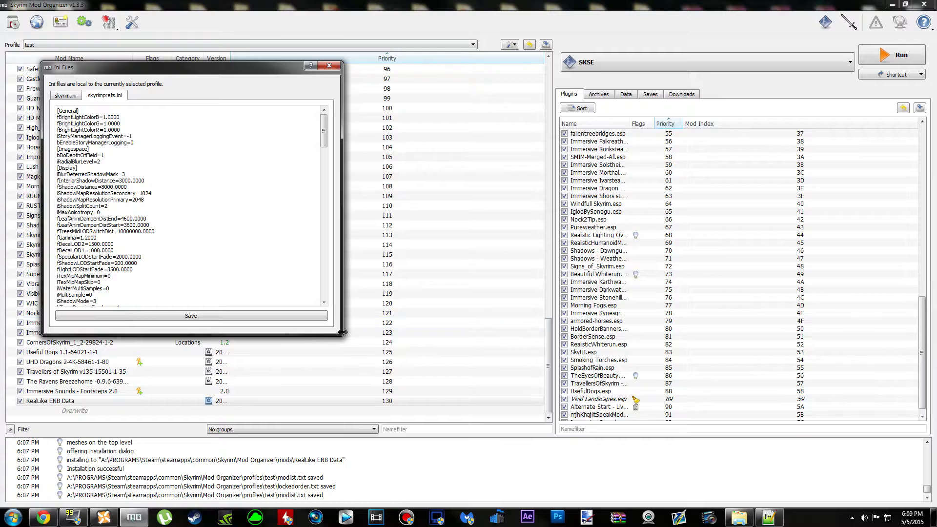
drag(342, 336, 477, 428)
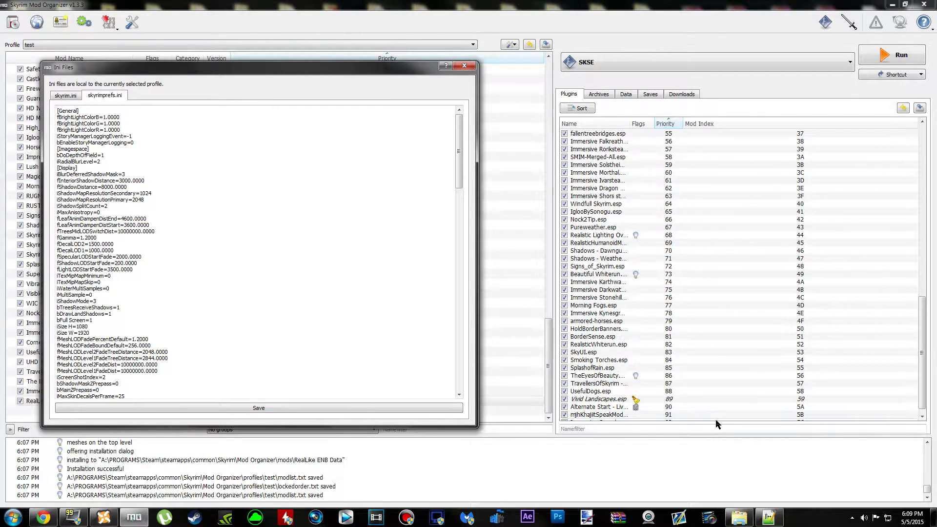
Step: Compare the SkyrimPrefs.ini open in Notepad++ with the profile's skyrimprefs.ini in Skyrim Mod Organizer
click(777, 522)
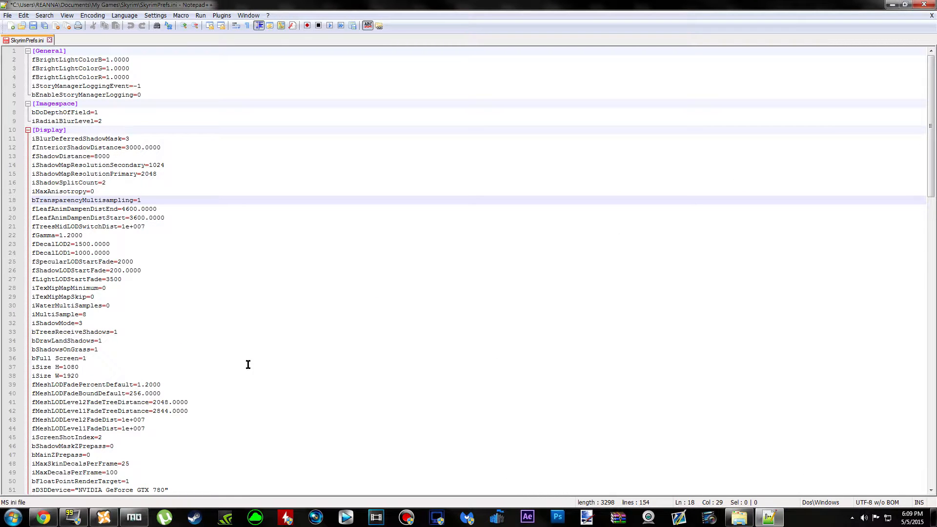
click(134, 517)
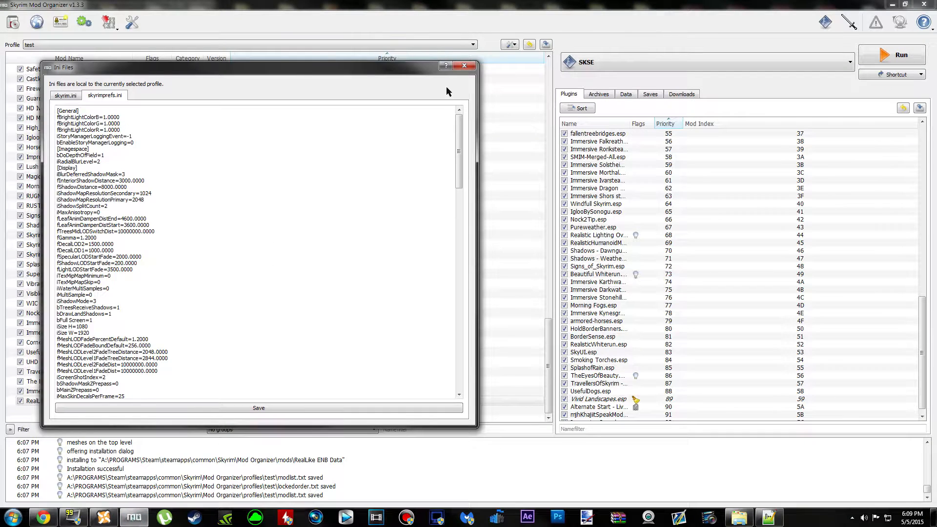
click(769, 517)
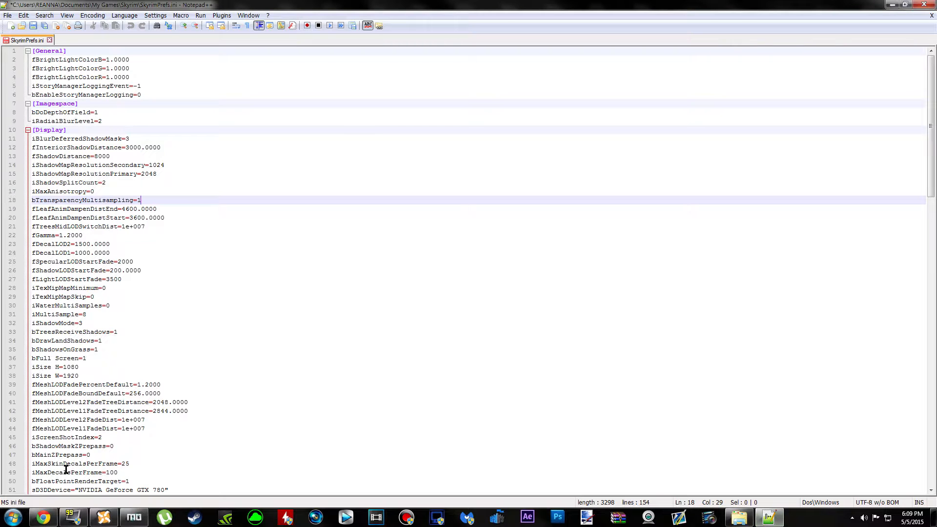
Step: Switch to the RealLike ENB page in Chrome and copy the setting name bFloatPointRenderTarget from the Performance Version instructions
click(43, 517)
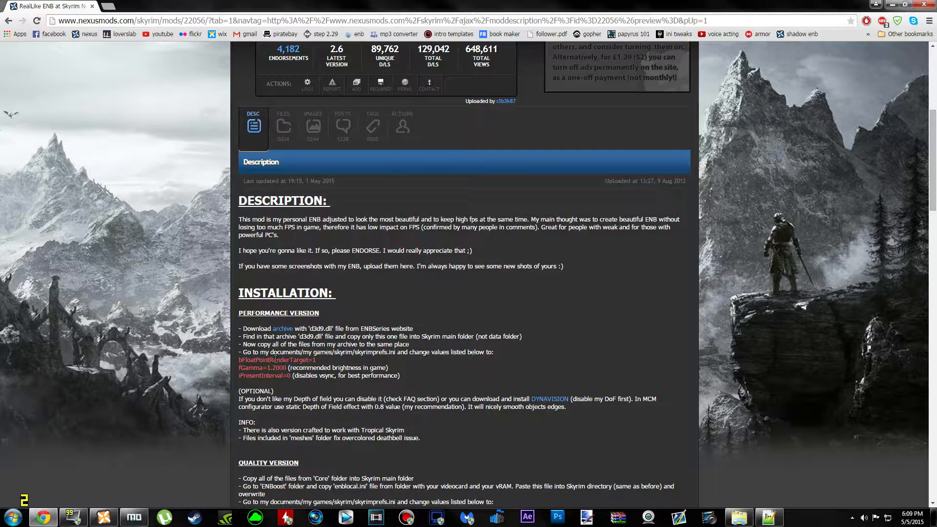
scroll(262, 371, down, 1)
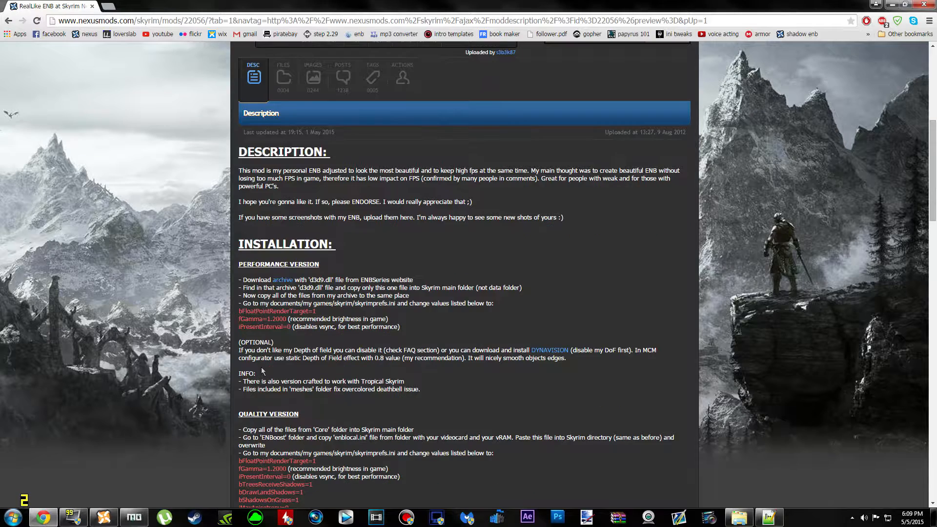
double_click(279, 311)
key(ctrl+c)
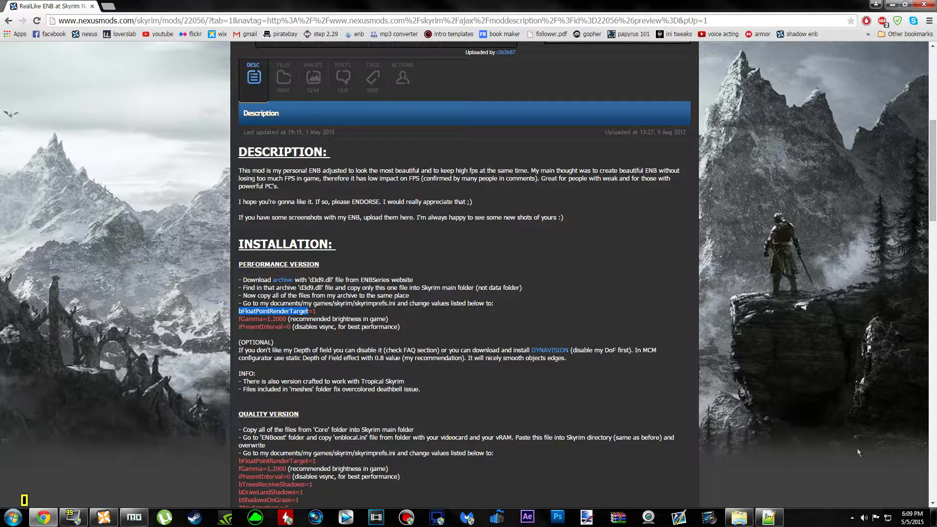
Step: Switch to Notepad++, search SkyrimPrefs.ini for the copied bFloatPointRenderTarget and check its line
click(769, 517)
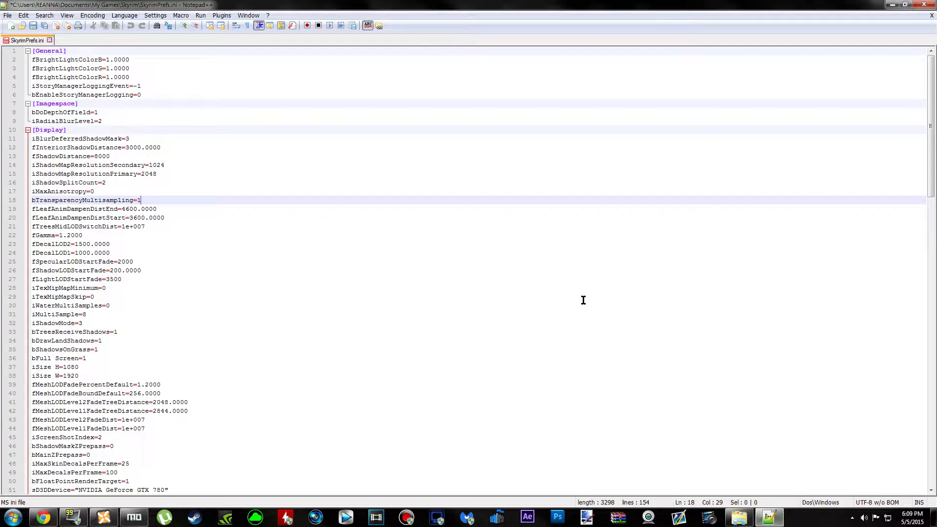
key(ctrl+f)
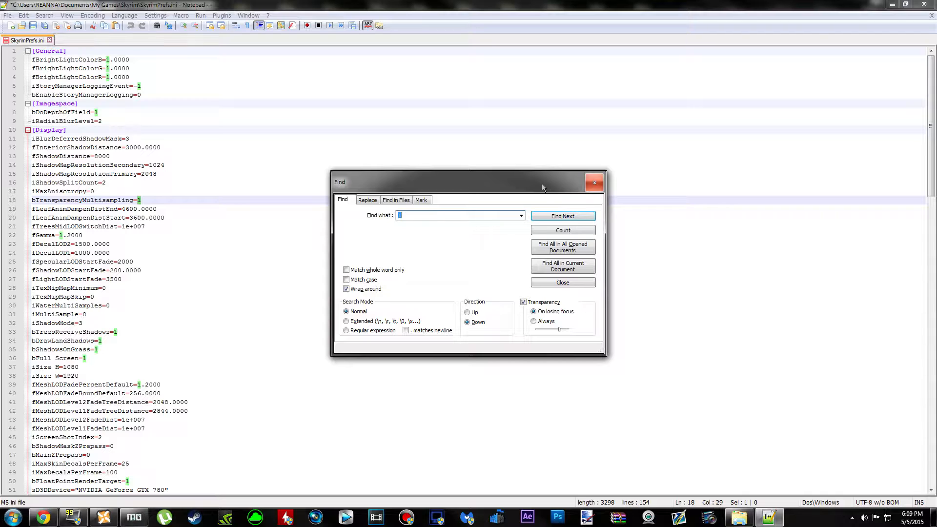
drag(542, 187, 489, 153)
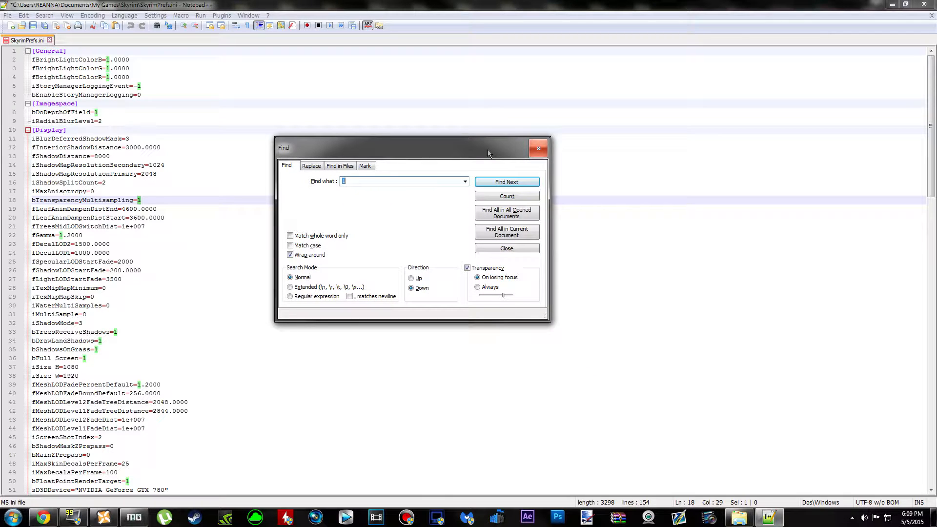
key(ctrl+v)
click(527, 186)
click(538, 147)
scroll(274, 305, down, 4)
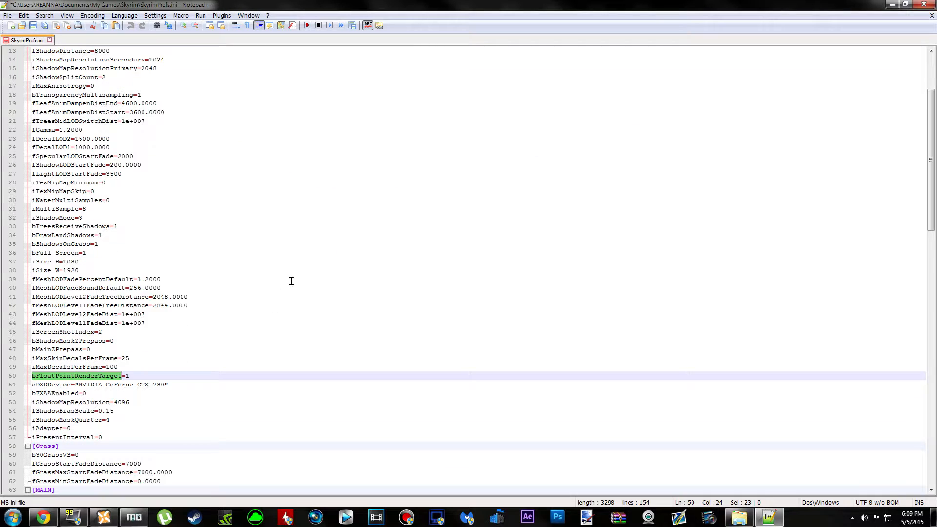
scroll(291, 281, down, 3)
click(147, 299)
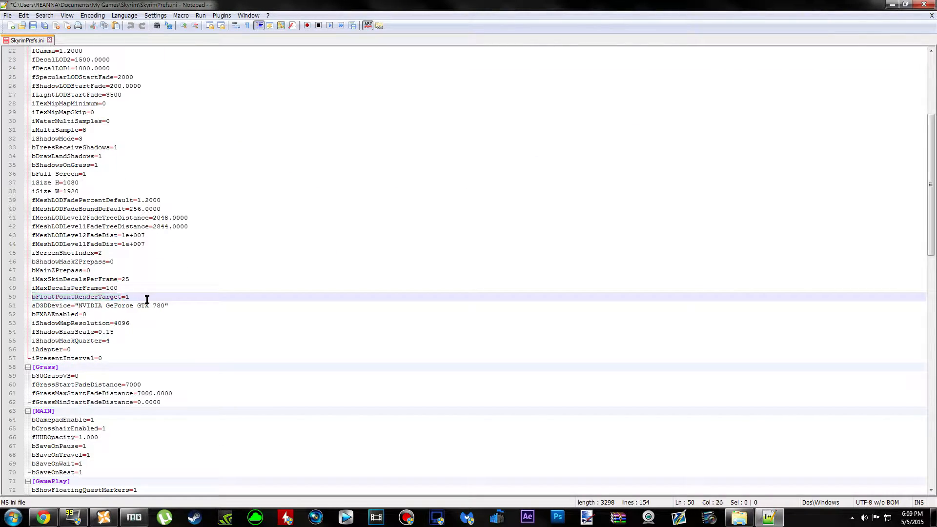
Step: Switch to Skyrim Mod Organizer and check the bFloatPointRenderTarget line in the profile's skyrimprefs.ini
click(134, 516)
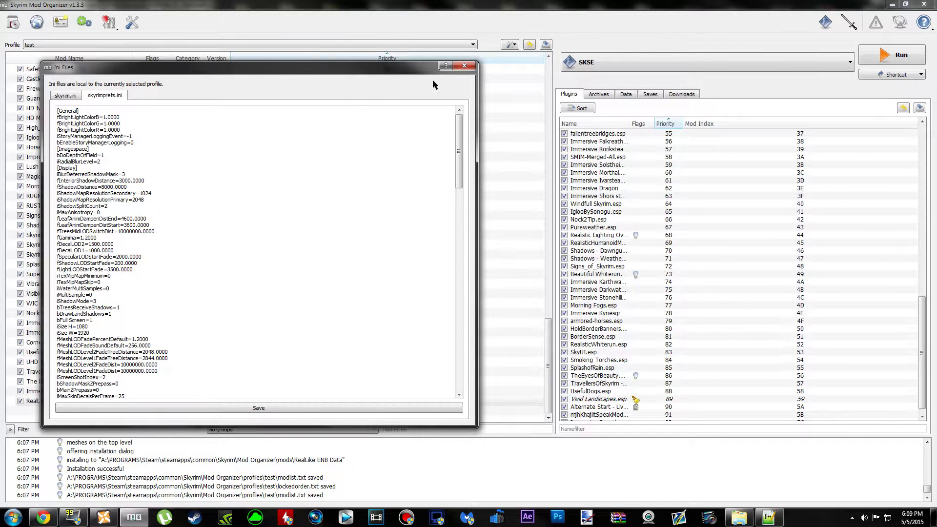
drag(413, 73, 389, 61)
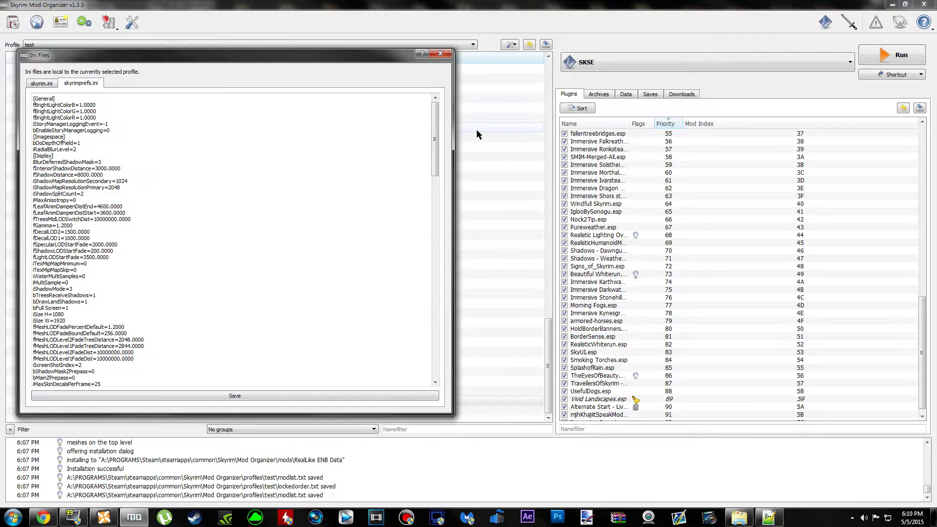
drag(438, 174, 435, 203)
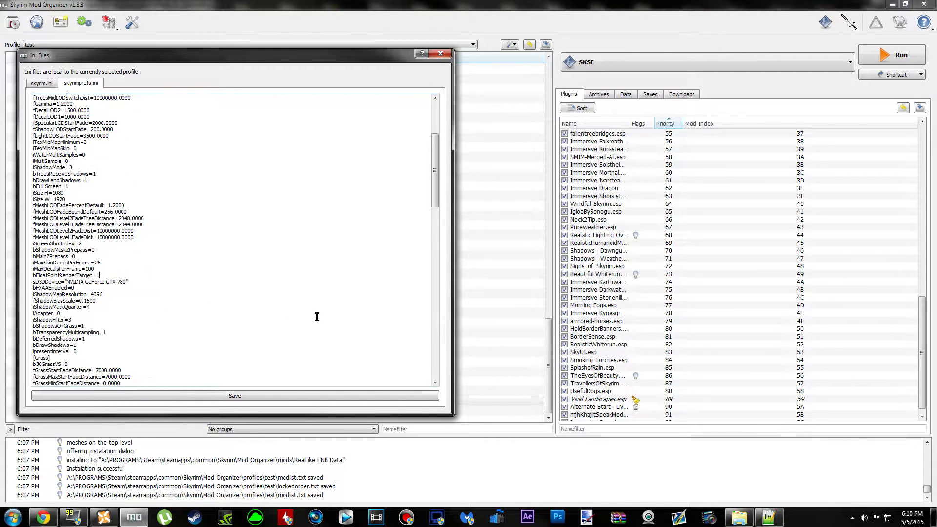
Step: Switch to Chrome and copy the setting name fGamma from the Performance Version instructions
click(48, 521)
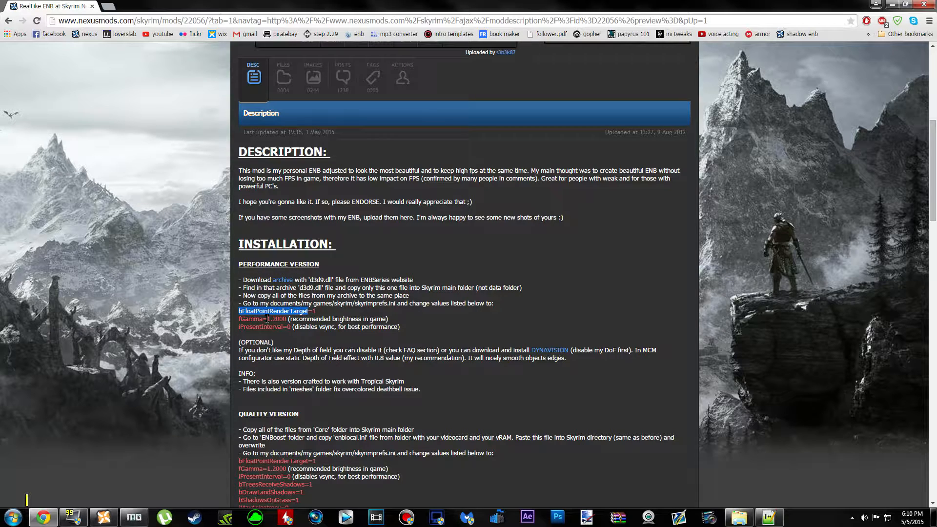
double_click(249, 319)
key(ctrl+c)
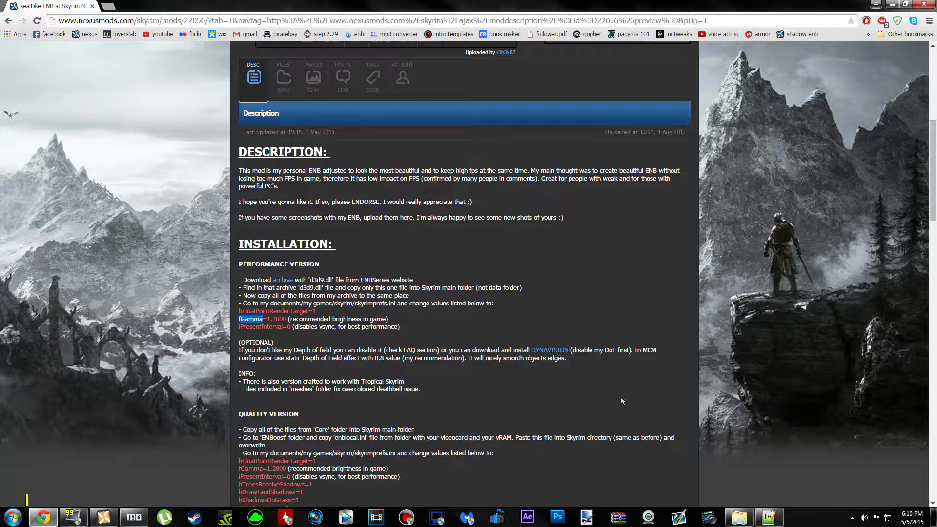
Step: Search for fGamma in SkyrimPrefs.ini in Notepad++, and check the same line in Skyrim Mod Organizer's skyrimprefs.ini
click(769, 517)
key(ctrl+f)
key(ctrl+v)
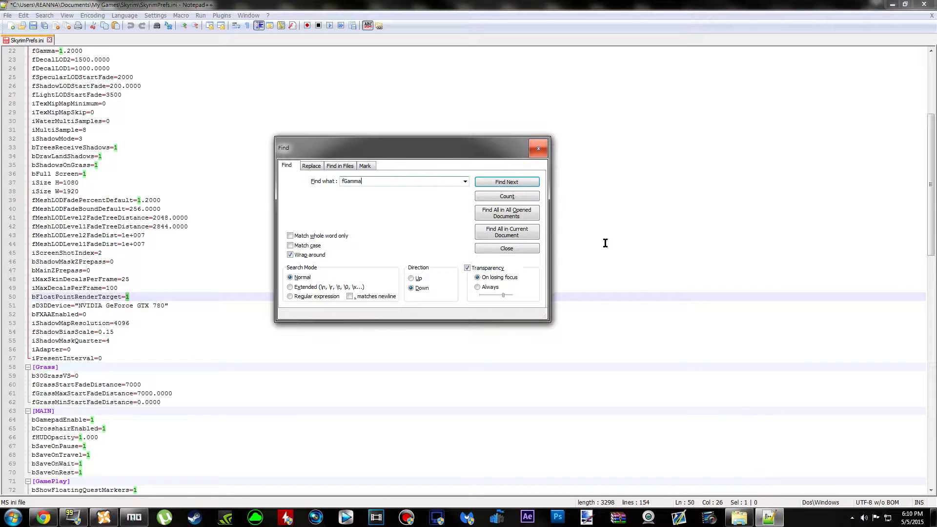
click(517, 184)
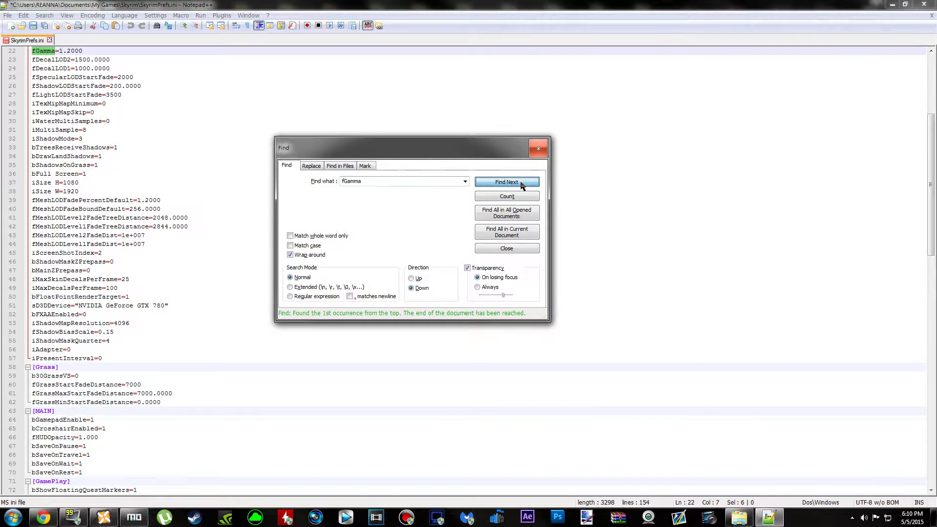
click(544, 154)
click(134, 517)
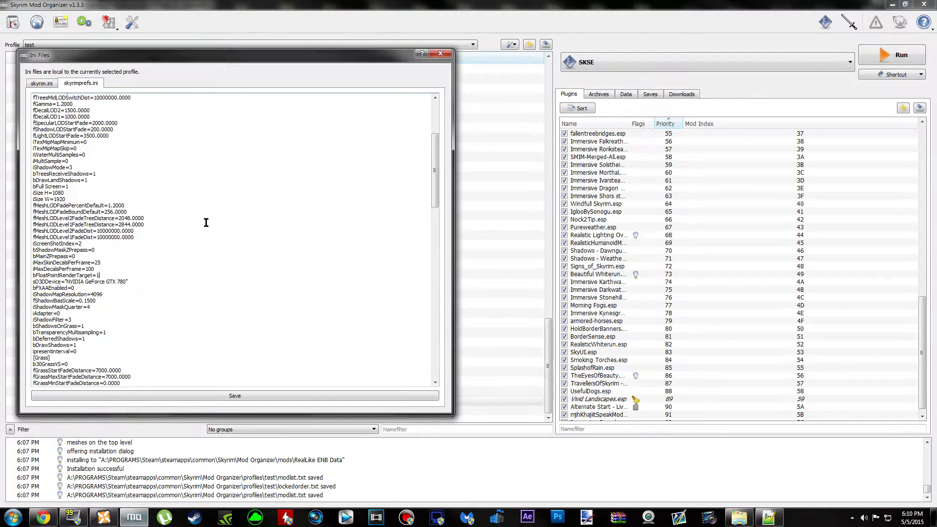
drag(78, 104, 33, 104)
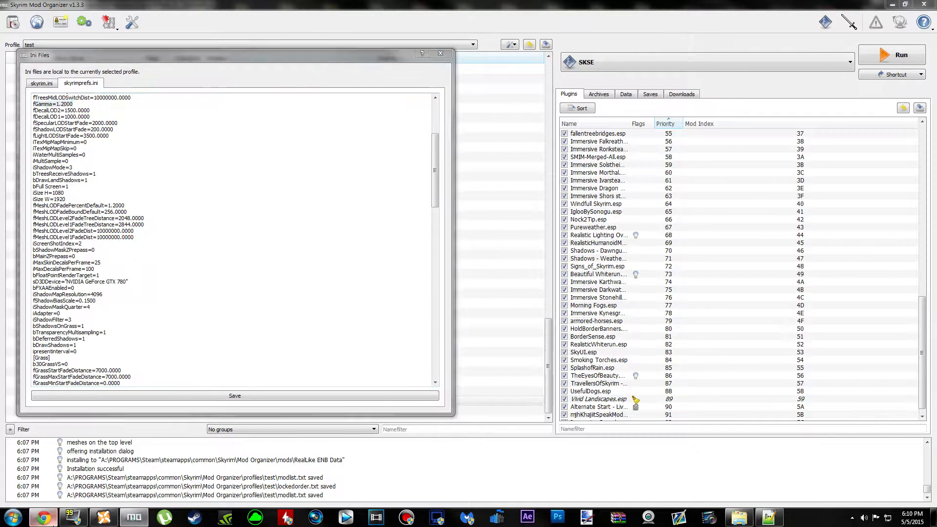
Step: Switch to Chrome and copy the setting name iPresentInterval from the Performance Version instructions
click(43, 517)
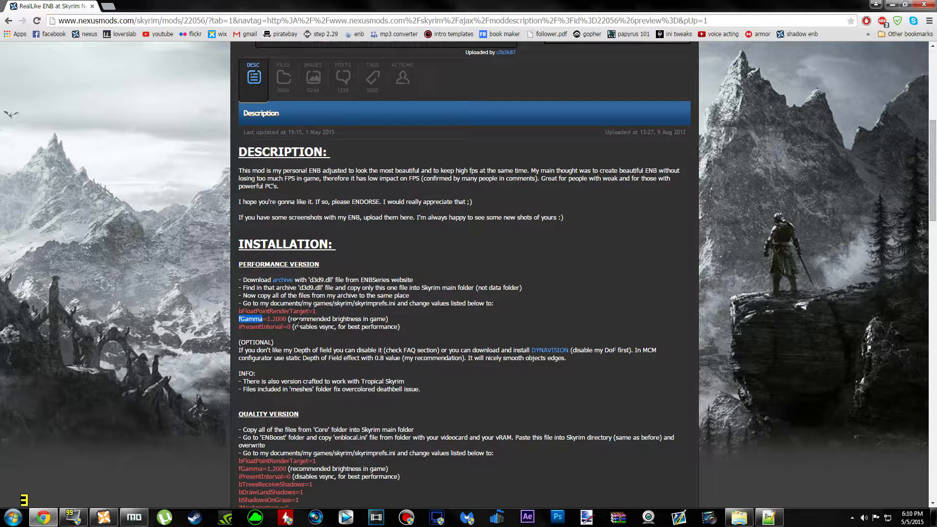
double_click(256, 327)
key(ctrl+c)
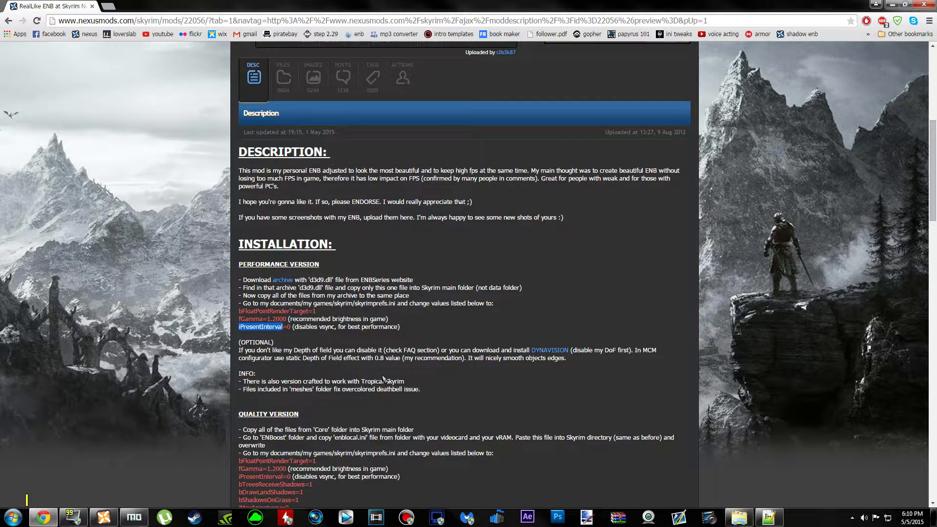
Step: Search for iPresentInterval in SkyrimPrefs.ini in Notepad++, and check the same line in Skyrim Mod Organizer's skyrimprefs.ini
click(769, 516)
key(ctrl+f)
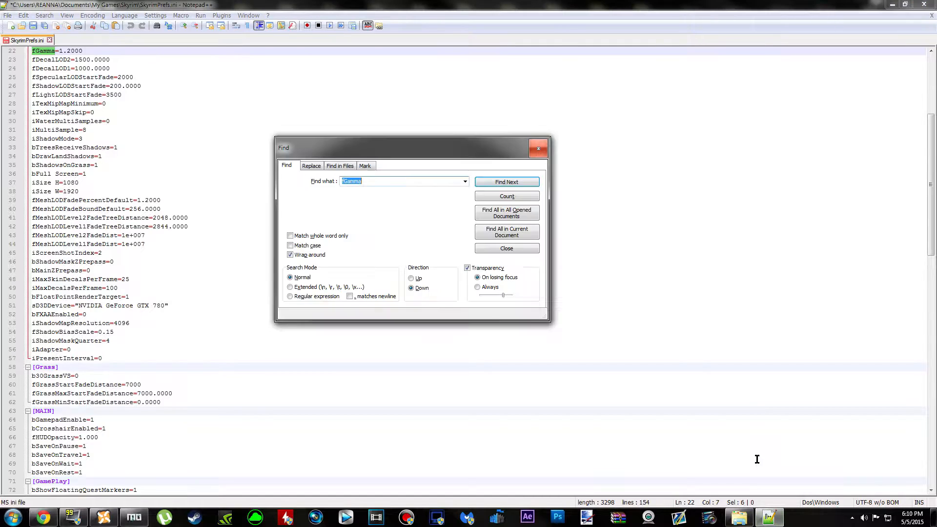
key(ctrl+v)
click(533, 185)
click(538, 148)
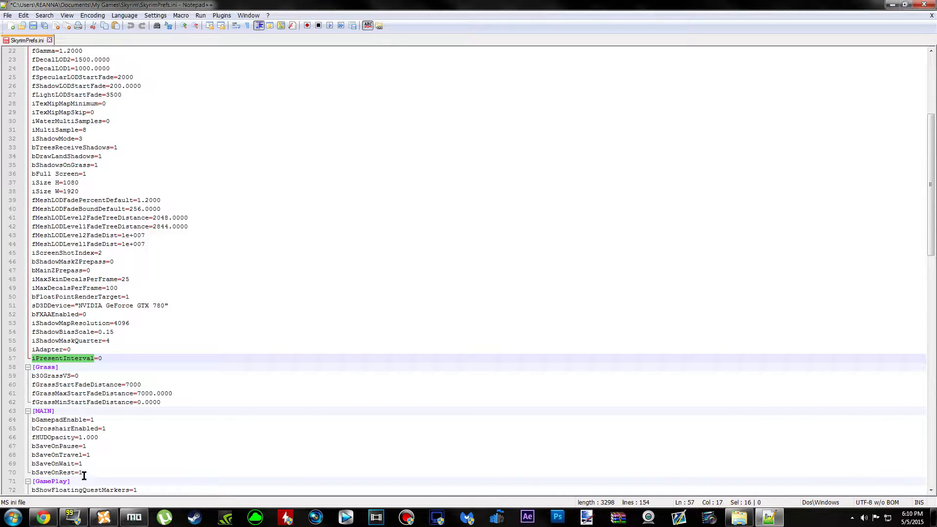
click(134, 518)
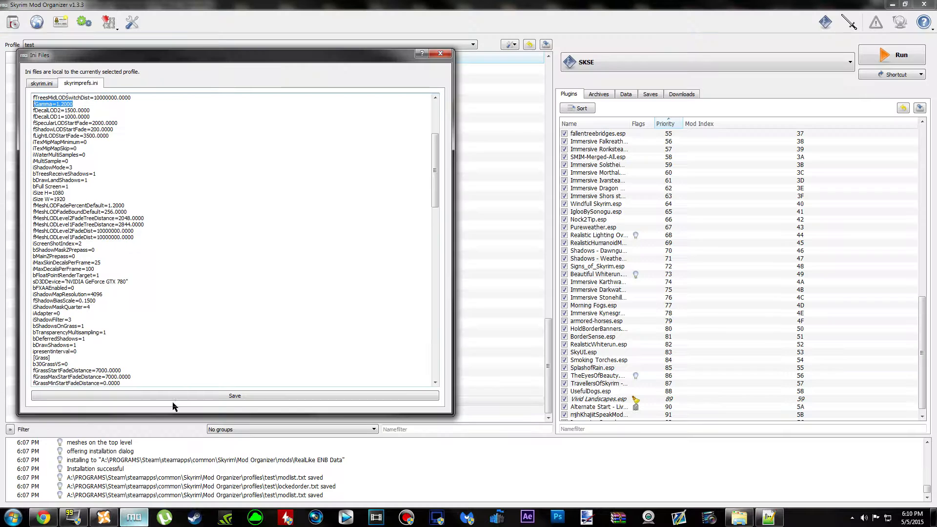
click(93, 348)
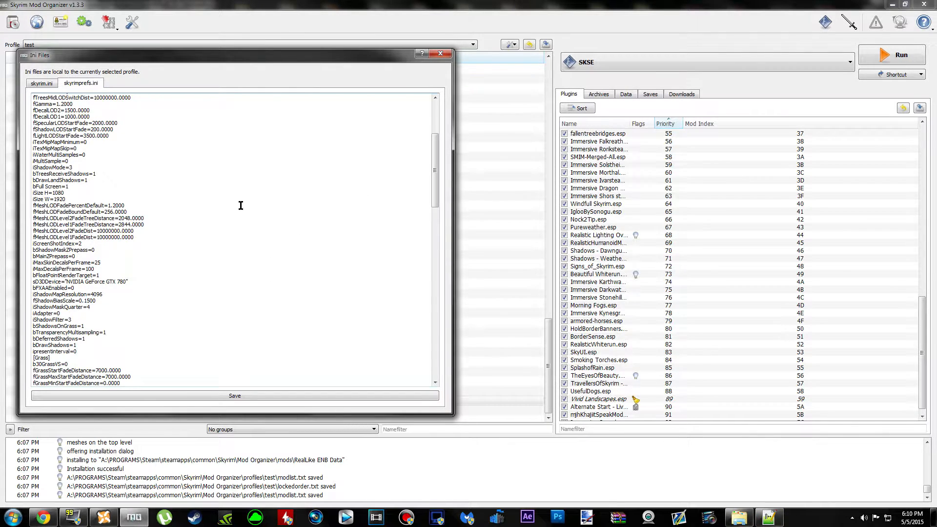
Step: Save skyrimprefs.ini in the profile's ini editor, switch to Notepad++ to save its open SkyrimPrefs.ini too, and close both
click(252, 399)
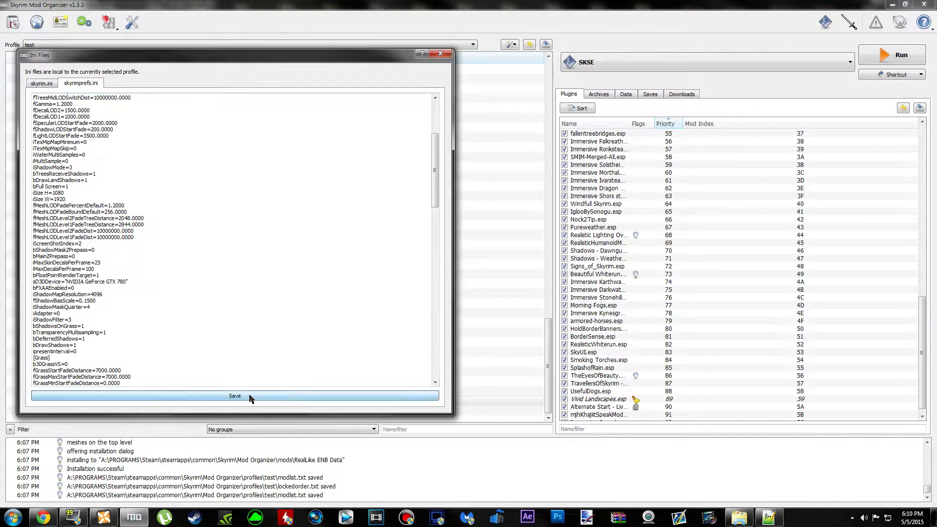
click(440, 53)
click(769, 517)
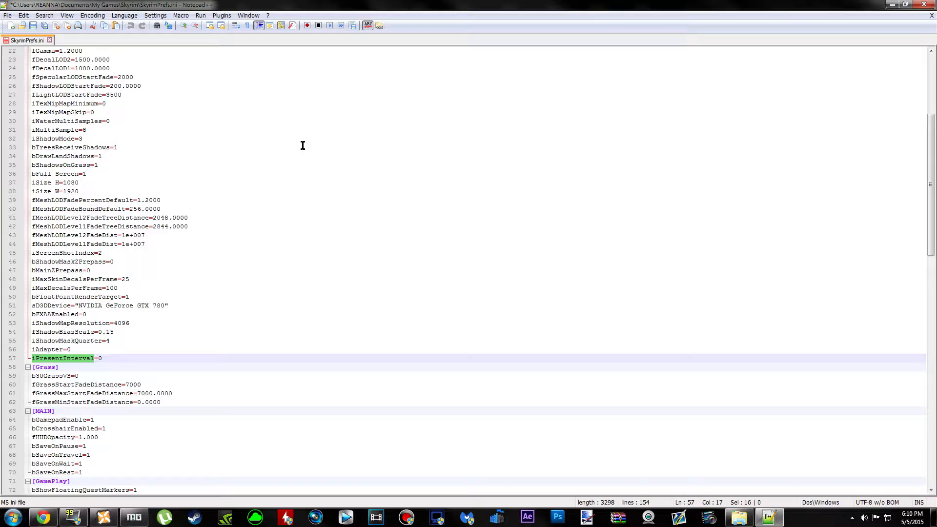
click(9, 16)
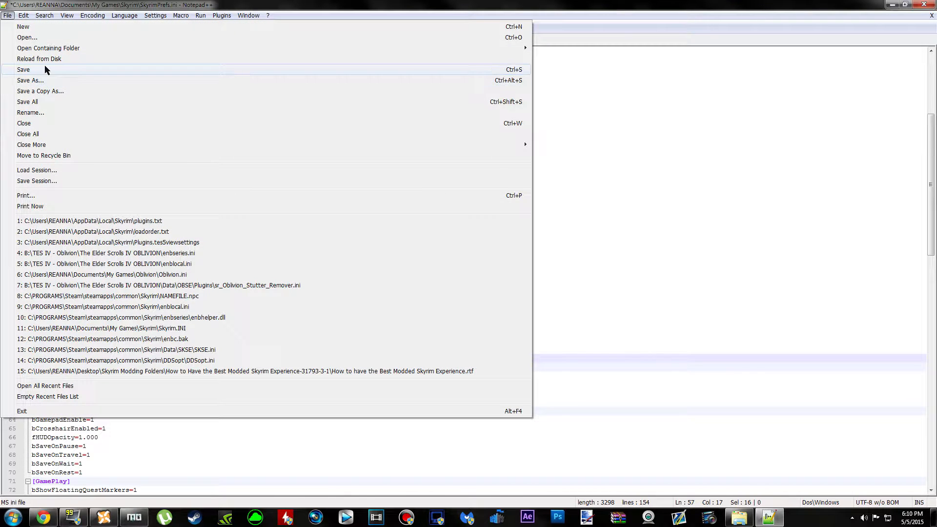
click(45, 69)
click(924, 5)
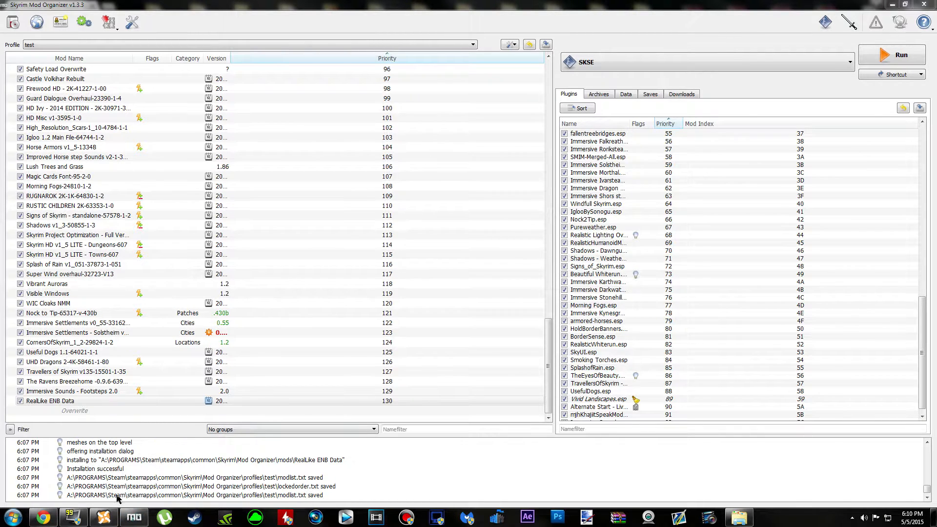
Step: Switch to Chrome and review the Performance version's installation instructions on the RealLike ENB page
click(44, 517)
click(374, 320)
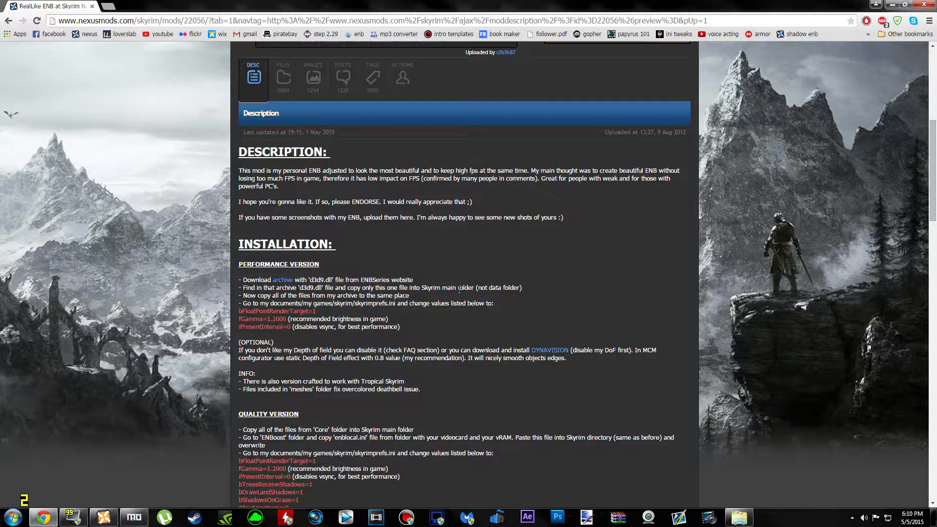
drag(241, 239, 416, 350)
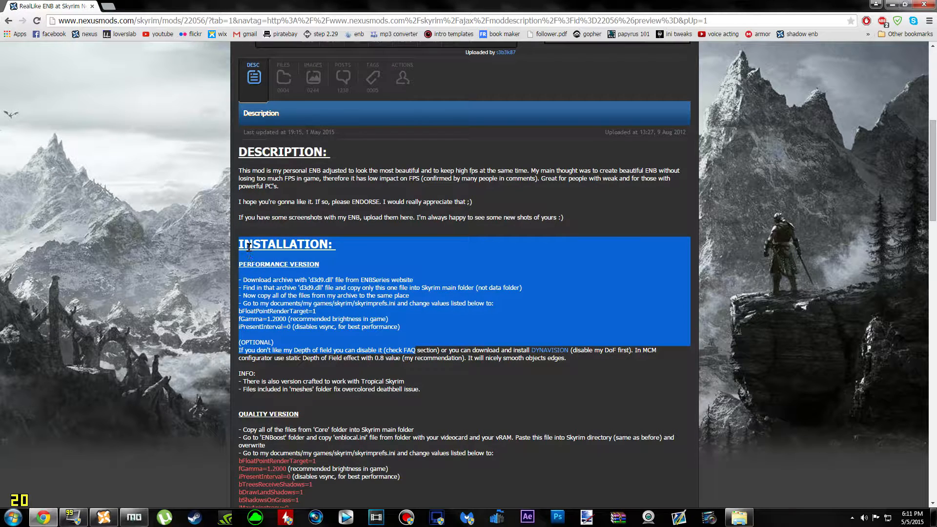
click(270, 244)
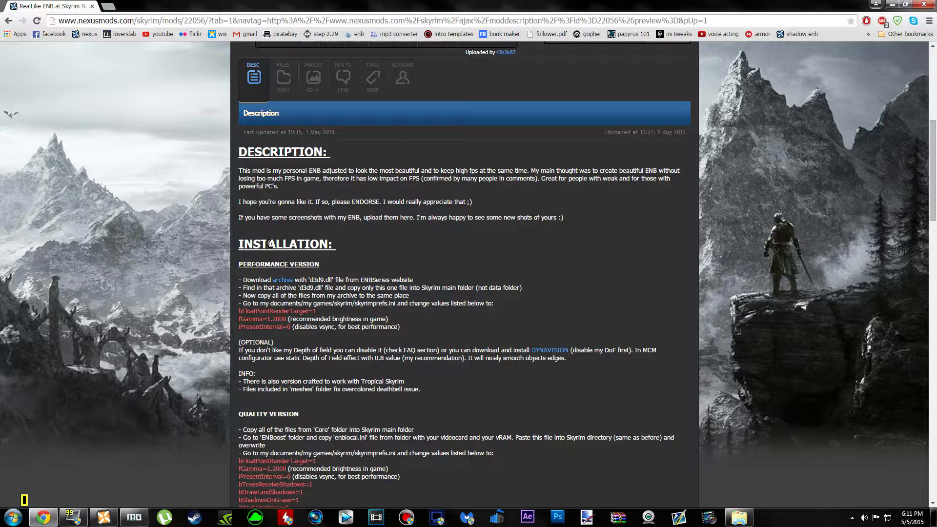
click(140, 522)
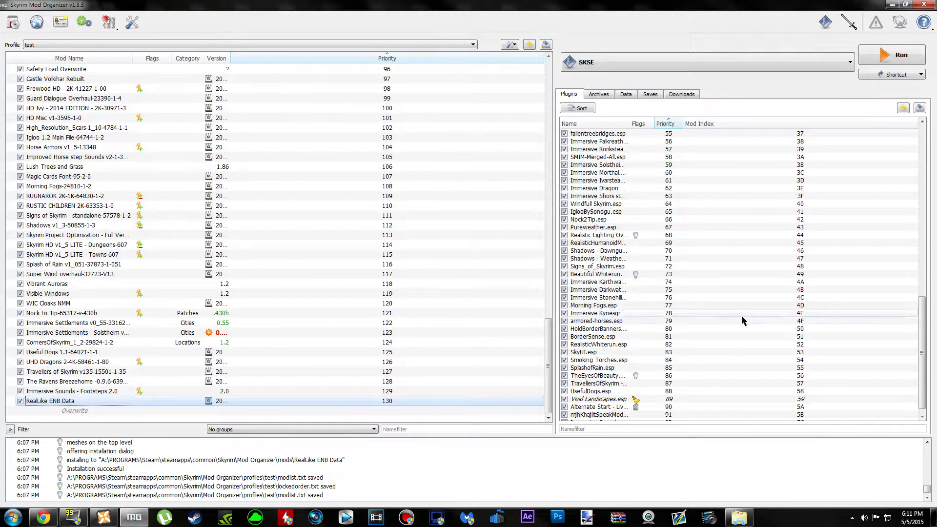
scroll(742, 320, down, 1)
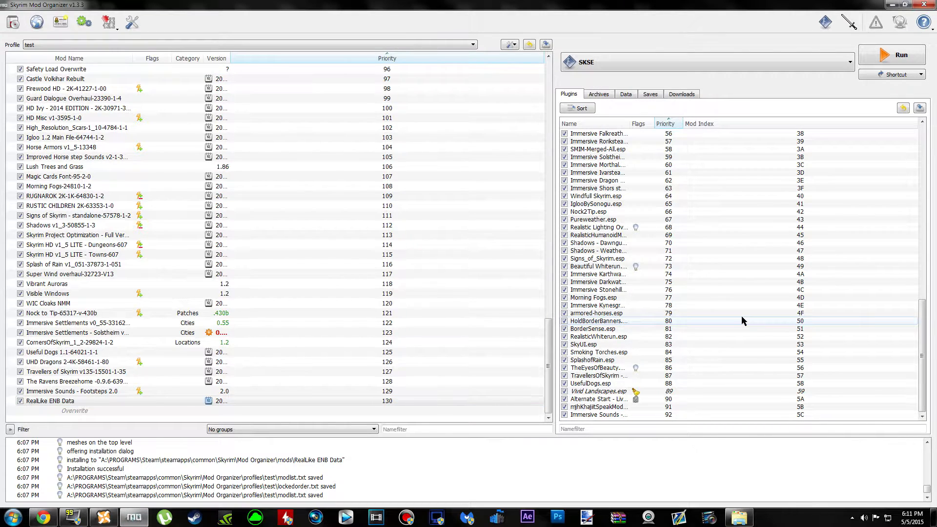
click(893, 5)
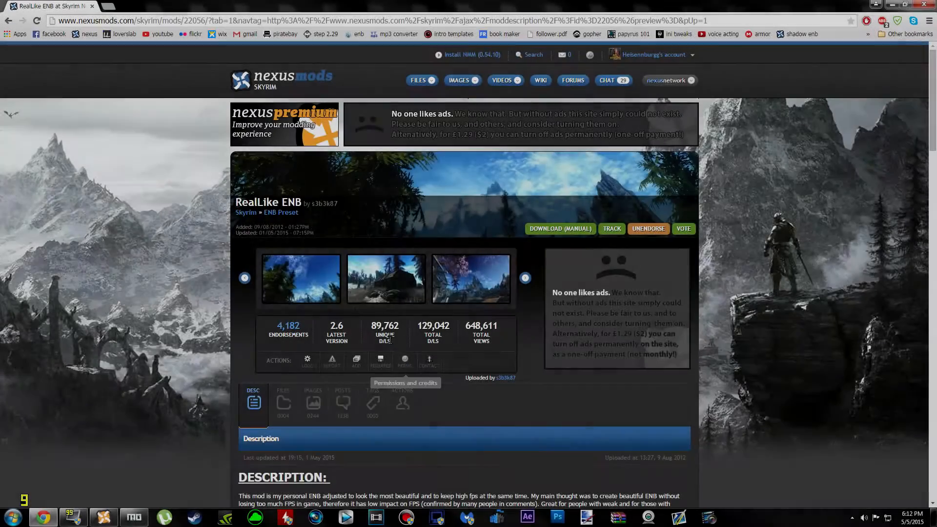
Step: Review the Quality version's installation instructions and required skyrimprefs.ini values in the RealLike ENB description
scroll(255, 318, down, 10)
scroll(255, 318, down, 1)
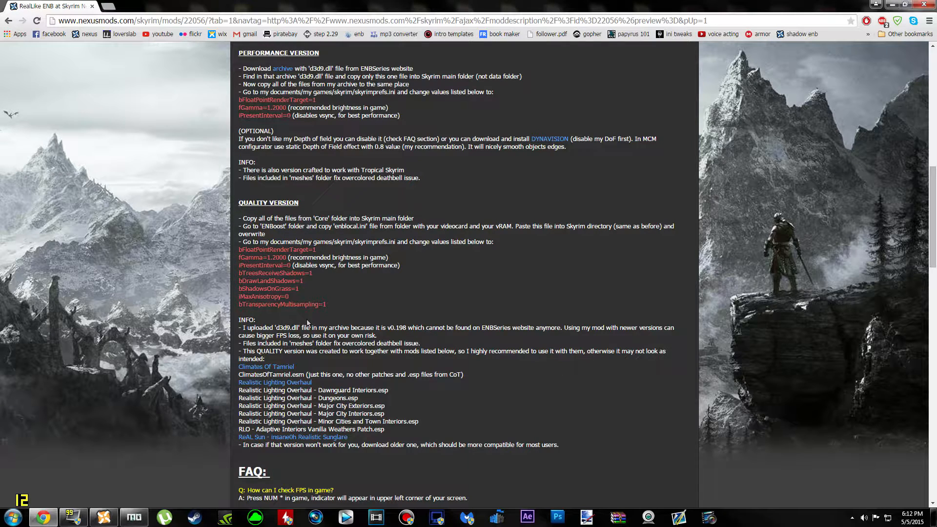
scroll(366, 233, down, 1)
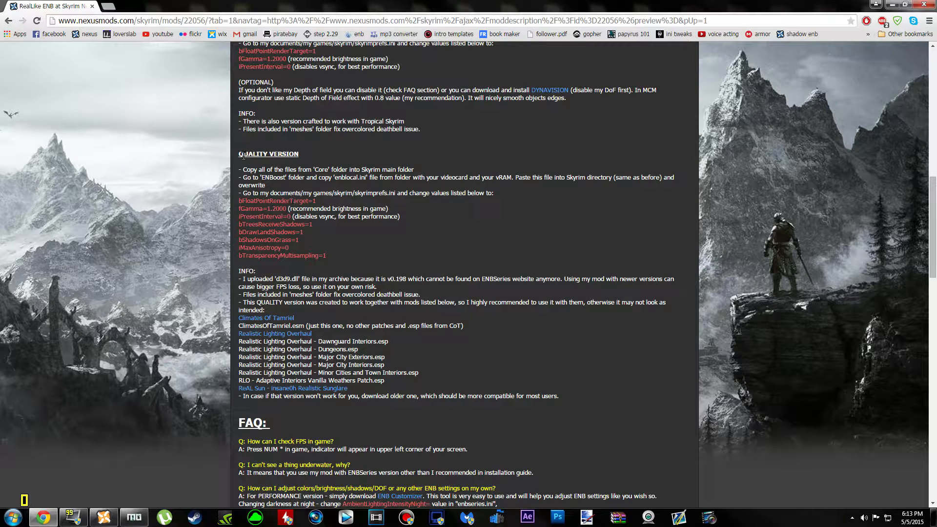
scroll(312, 315, up, 4)
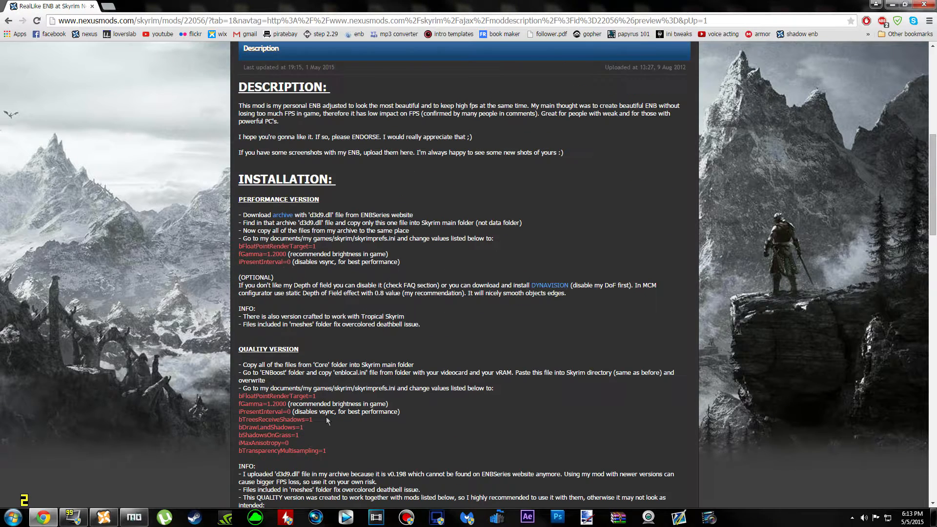
scroll(283, 415, up, 8)
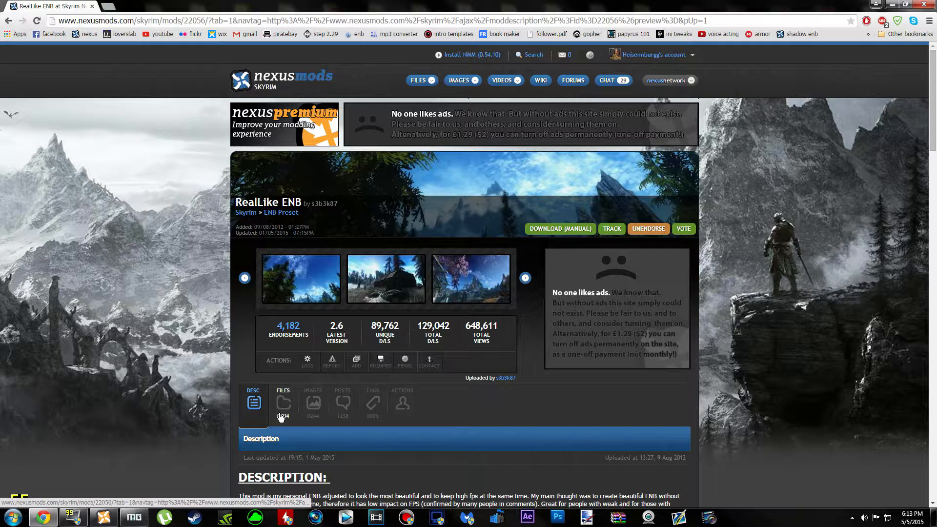
Step: Compare the versions of the two RealLike ENB (QUALITY) files in the mod's file list and manually download version 2
click(281, 416)
scroll(179, 252, down, 5)
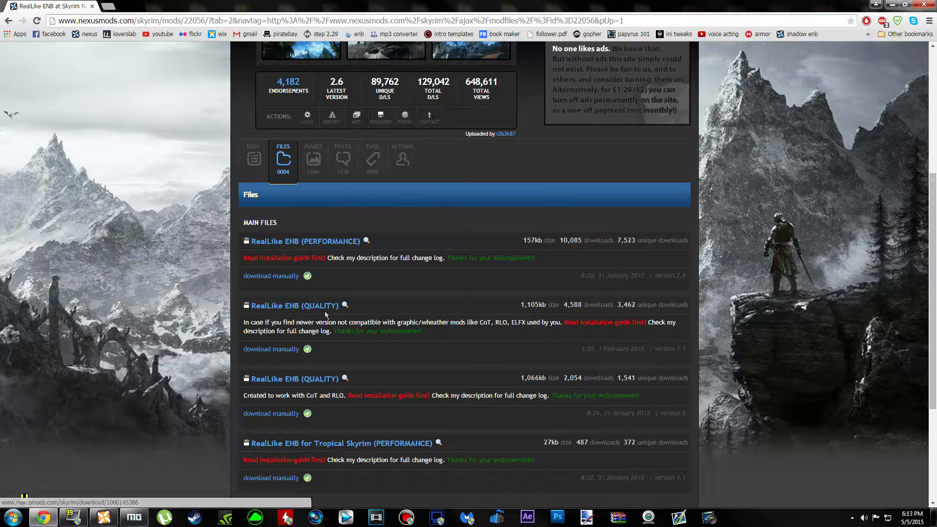
scroll(578, 341, down, 1)
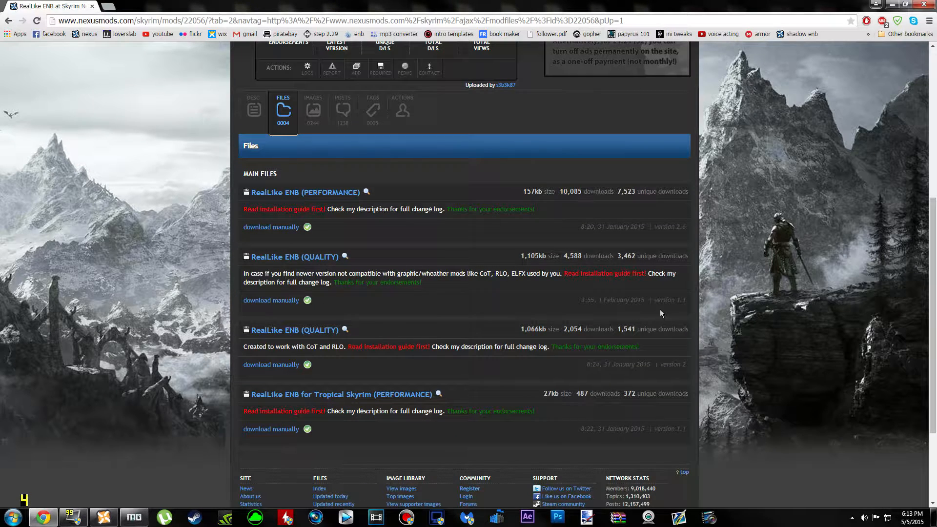
drag(657, 303, 691, 306)
drag(660, 364, 695, 369)
click(687, 370)
click(694, 368)
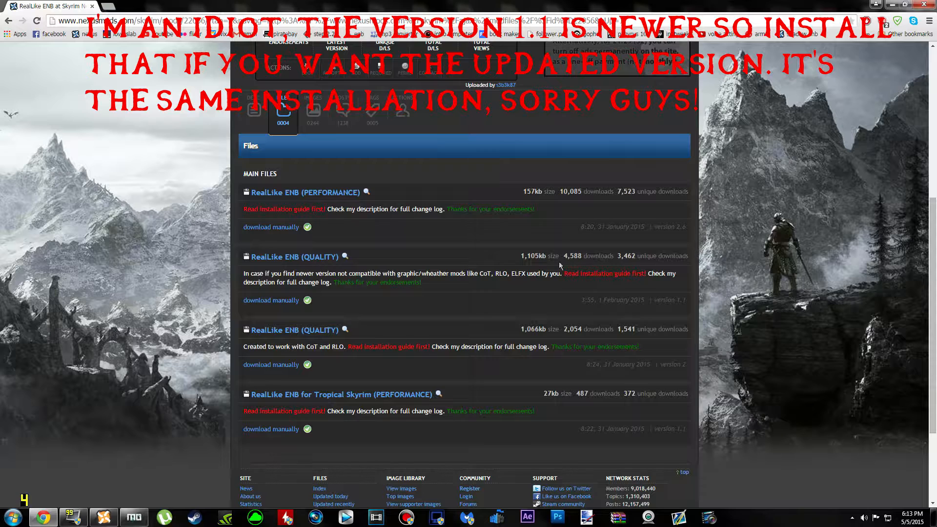
click(274, 366)
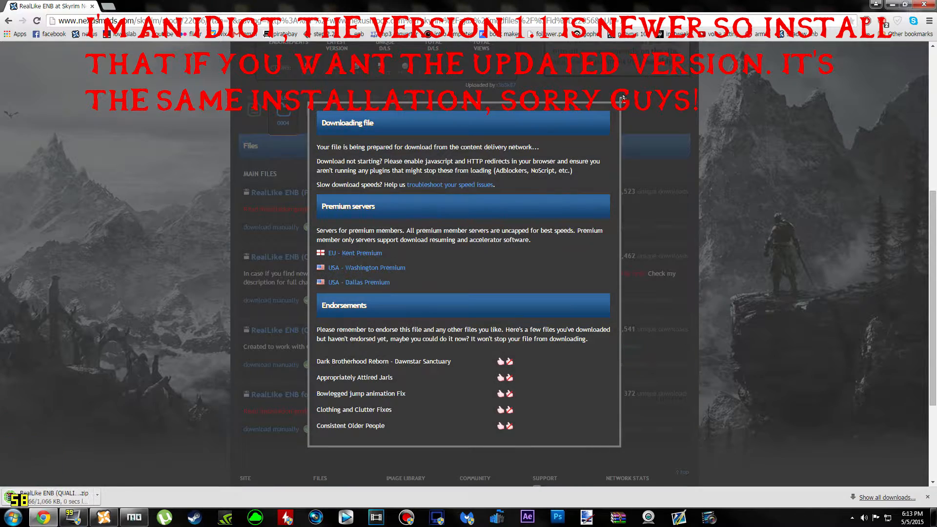
click(622, 100)
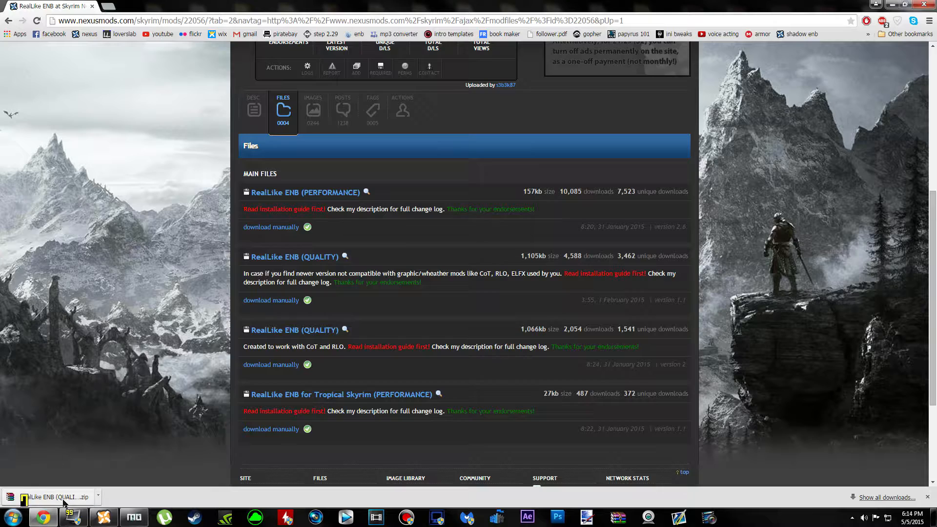
Step: Open the downloaded RealLike ENB (QUALITY) zip in WinRAR, copy it from the Downloads folder to the desktop, and close WinRAR
click(23, 501)
click(892, 5)
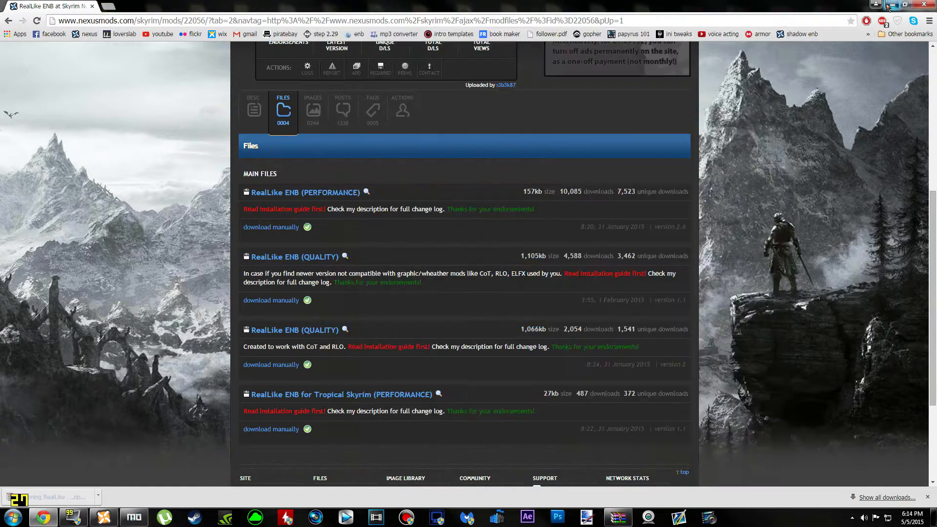
drag(566, 40, 459, 41)
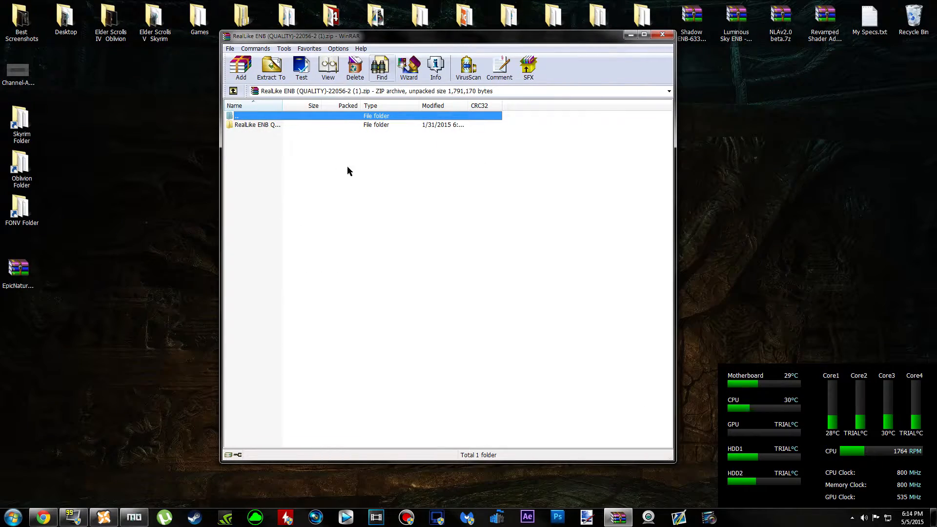
key(BackSpace)
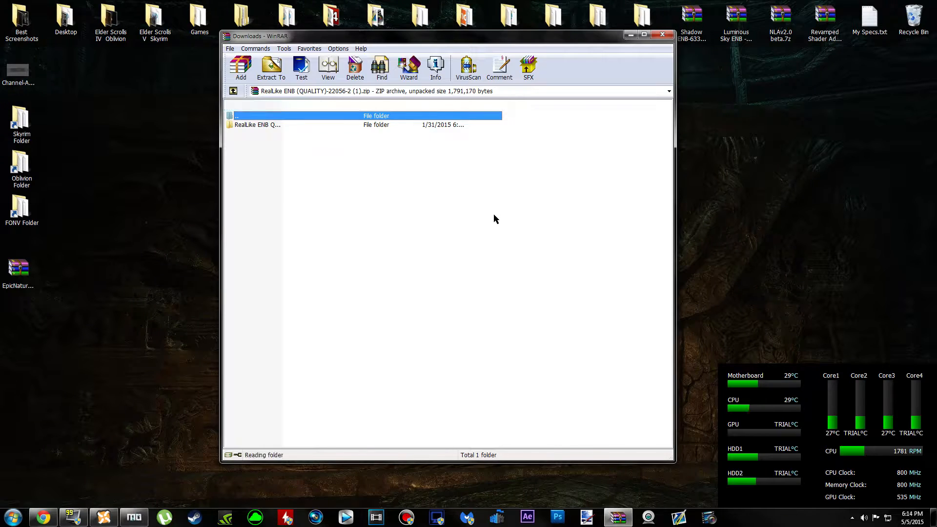
drag(352, 442, 66, 377)
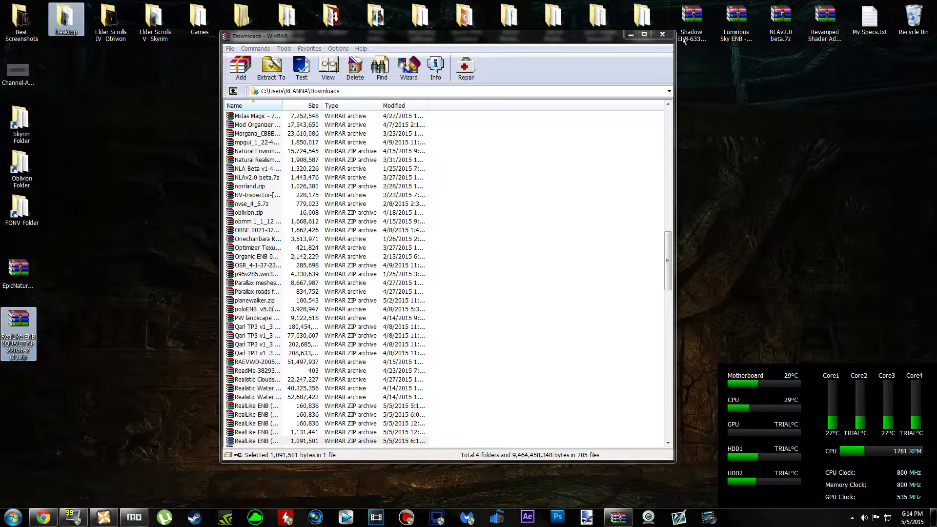
click(662, 35)
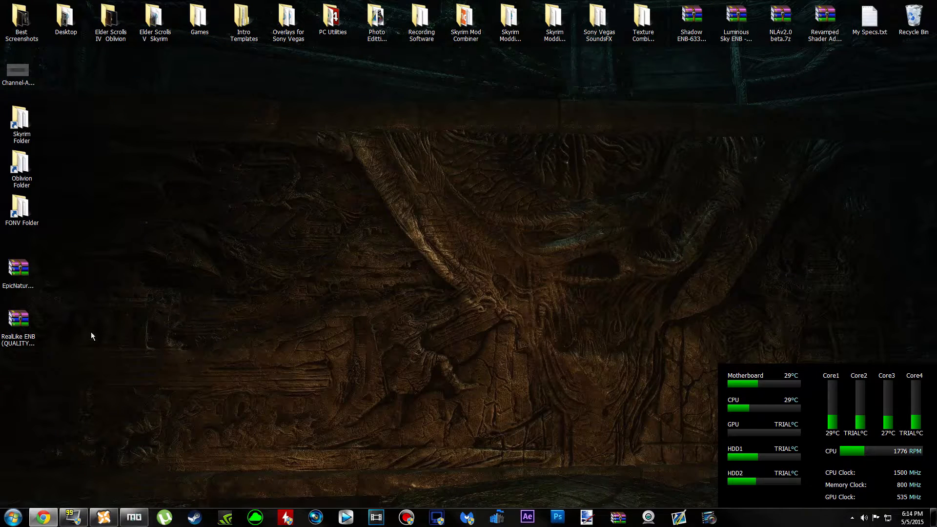
Step: Extract the RealLike ENB (QUALITY) zip into its own folder on the desktop and delete the zip
right_click(32, 328)
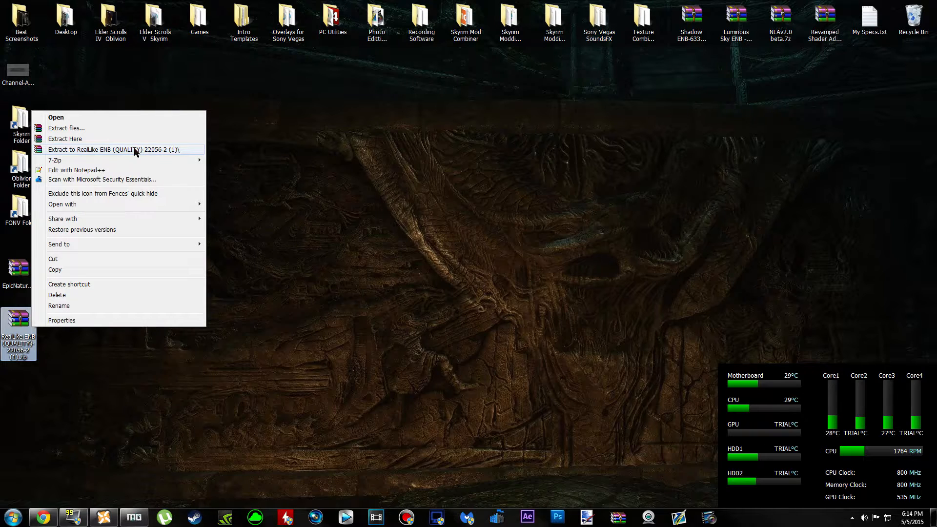
mouse_move(172, 165)
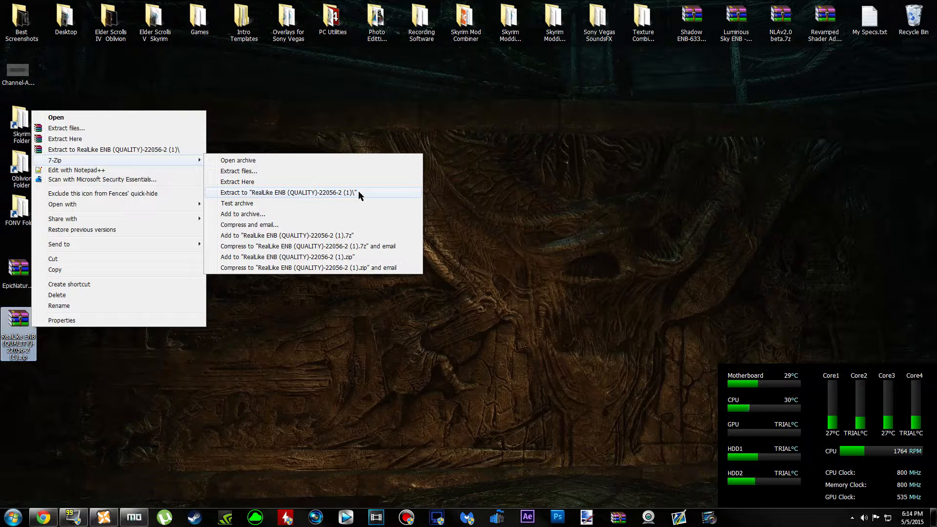
click(166, 150)
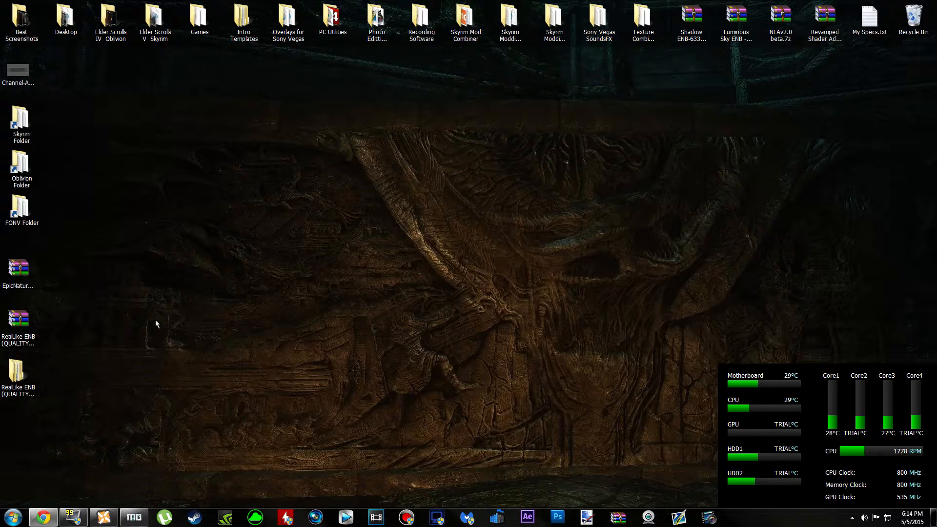
click(18, 323)
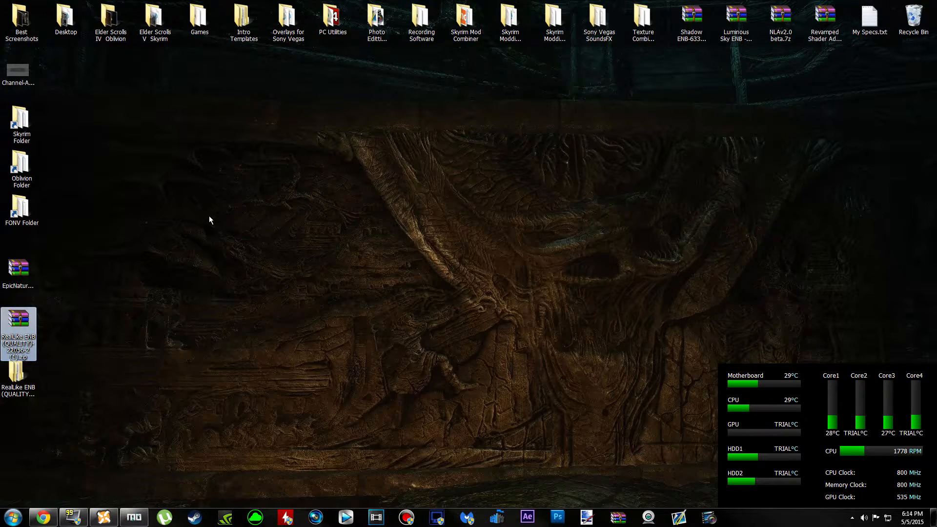
key(Delete)
key(Return)
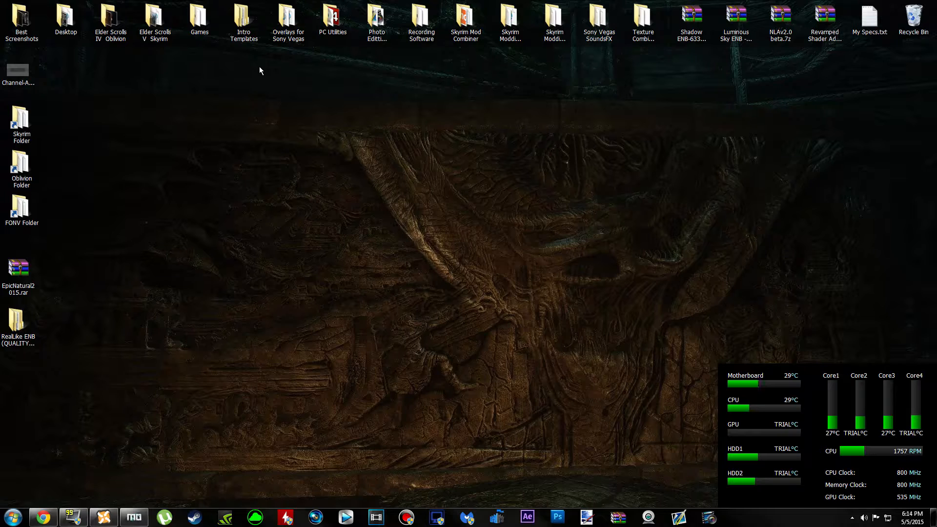
Step: Switch to Nexus Mod Manager, open the Skyrim game folder, and locate SkyrimLauncher.exe and TESV.exe in it
click(112, 517)
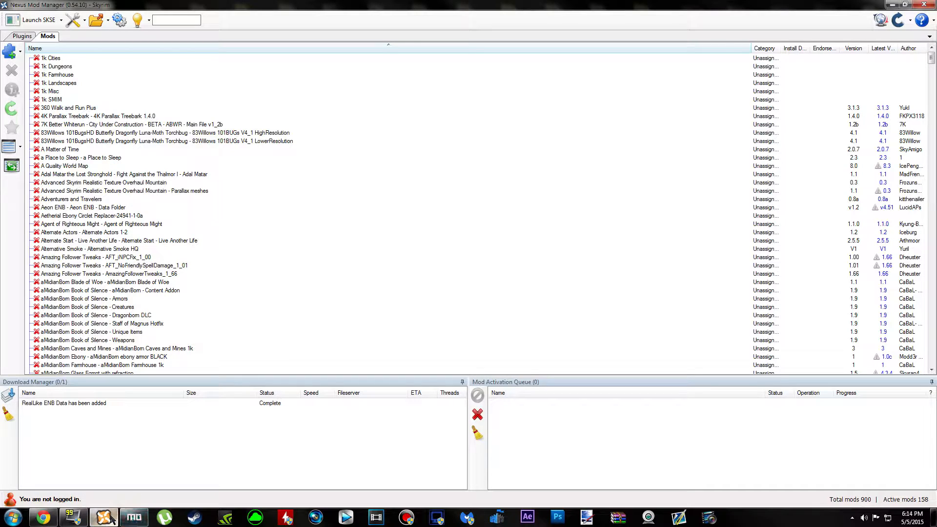
click(96, 20)
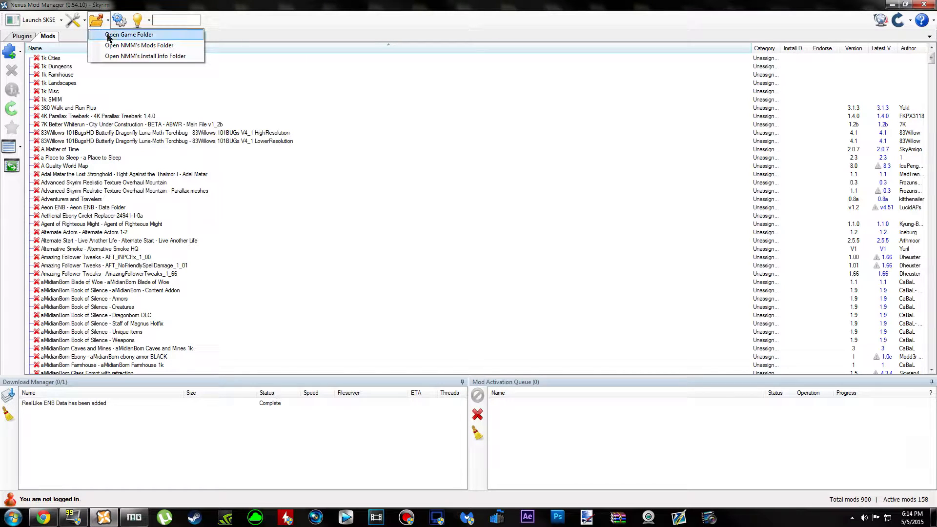
click(128, 35)
scroll(384, 365, down, 6)
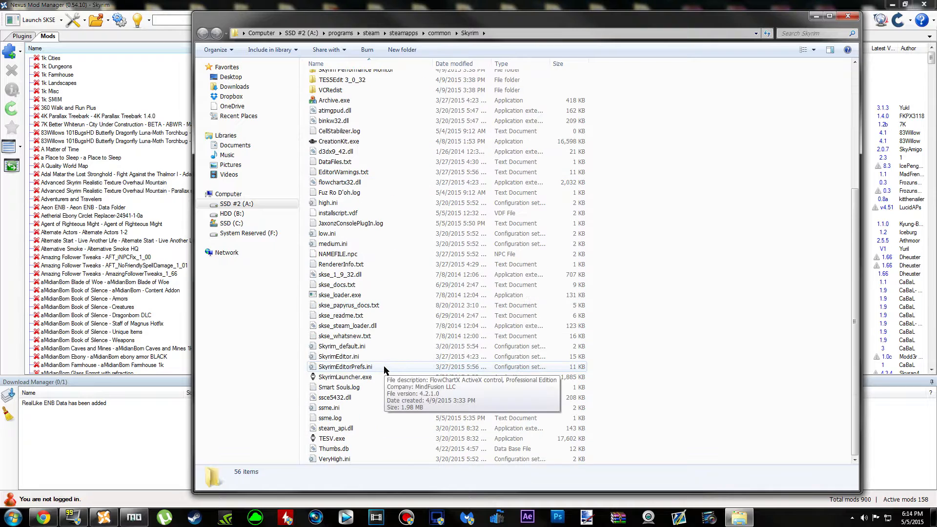
click(394, 377)
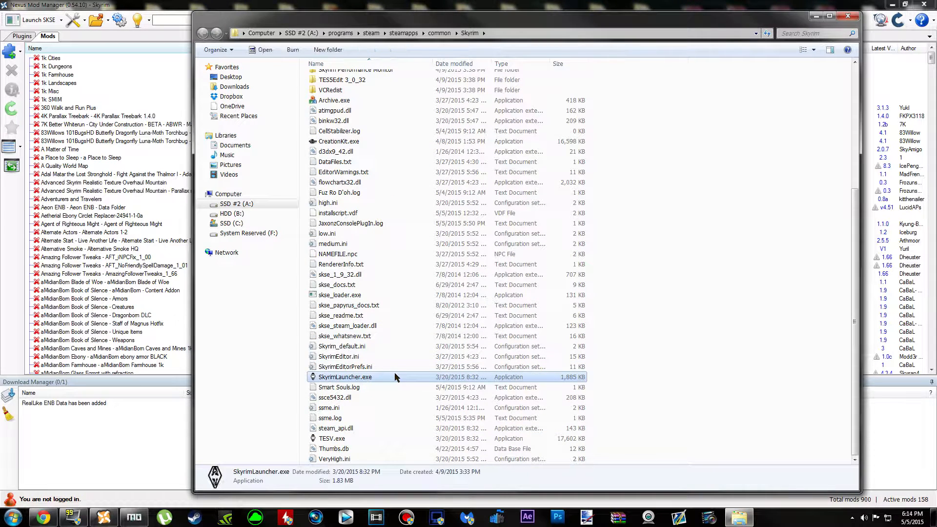
click(332, 437)
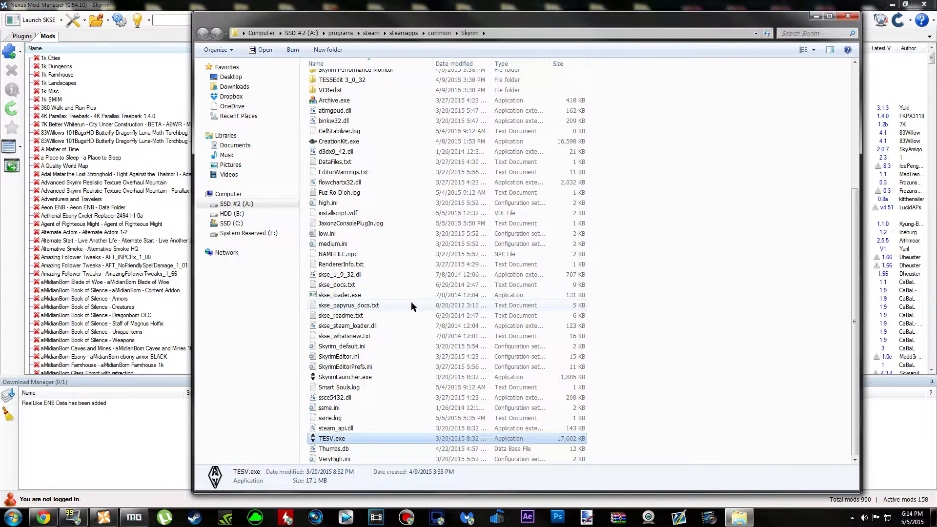
scroll(412, 309, up, 6)
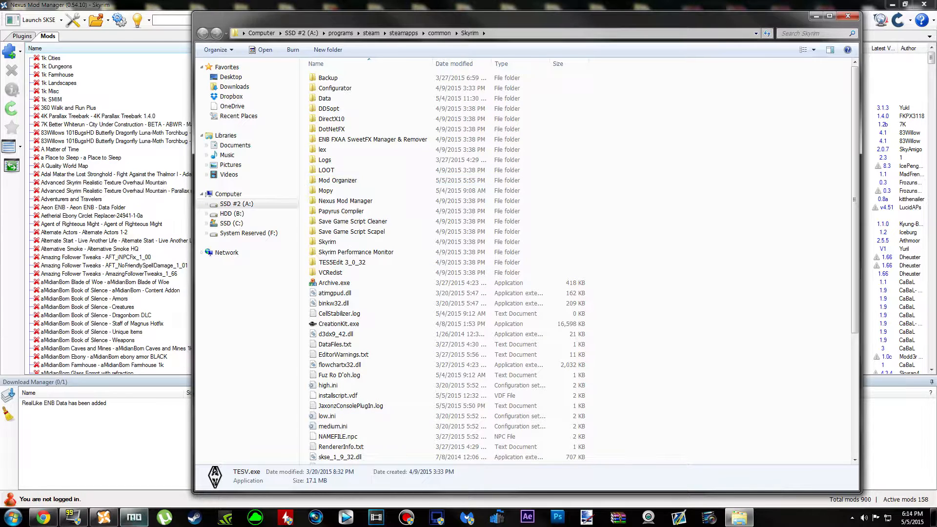
Step: Switch to Mod Organizer, look over its test profile and log, and return to the Skyrim folder
click(134, 517)
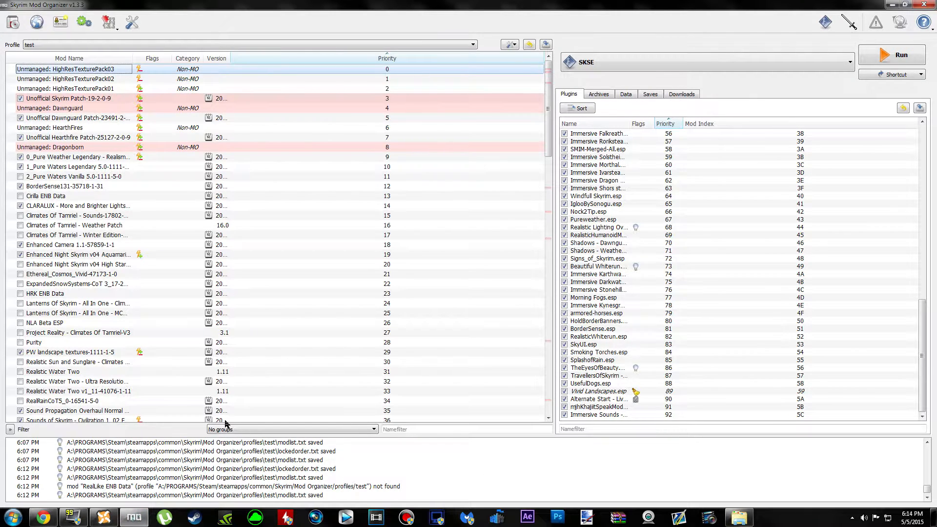
click(70, 469)
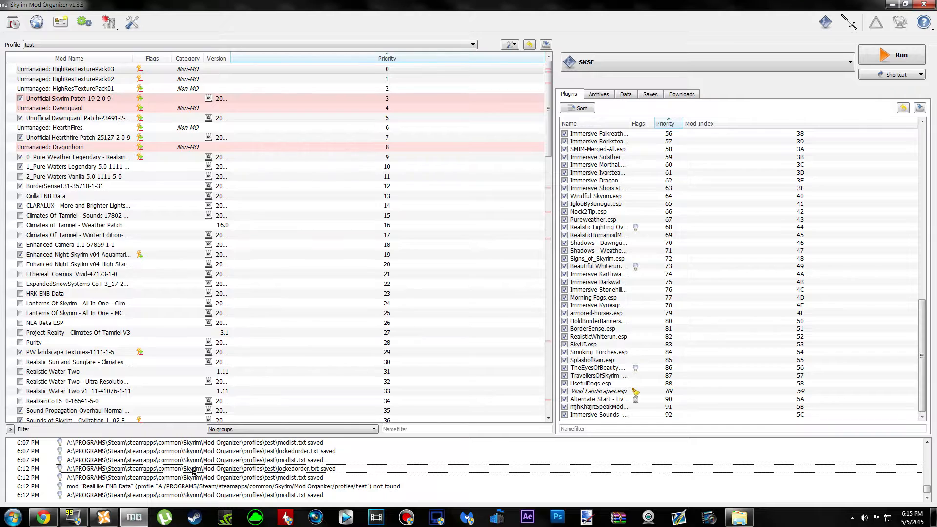
click(892, 5)
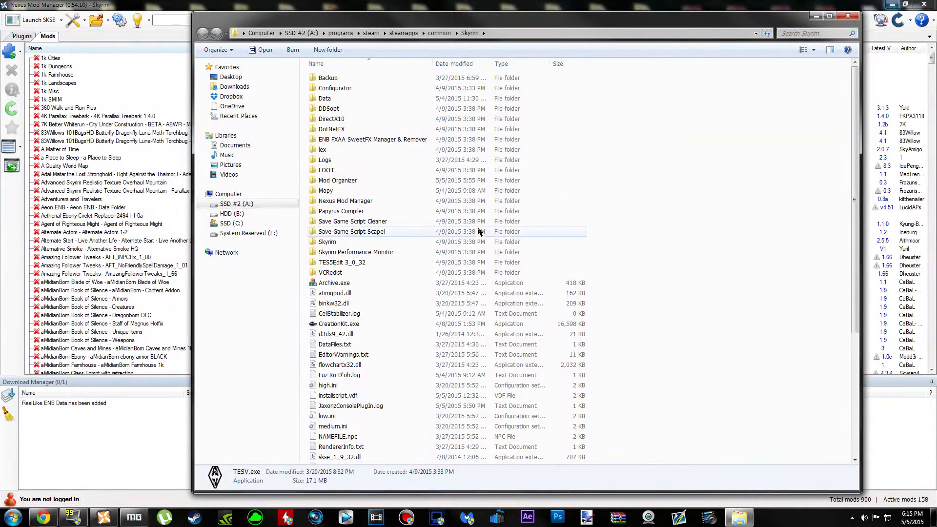
Step: Look inside the Data folder, return to the main Skyrim folder, and locate SkyrimLauncher.exe and TESV.exe
drag(562, 20, 571, 21)
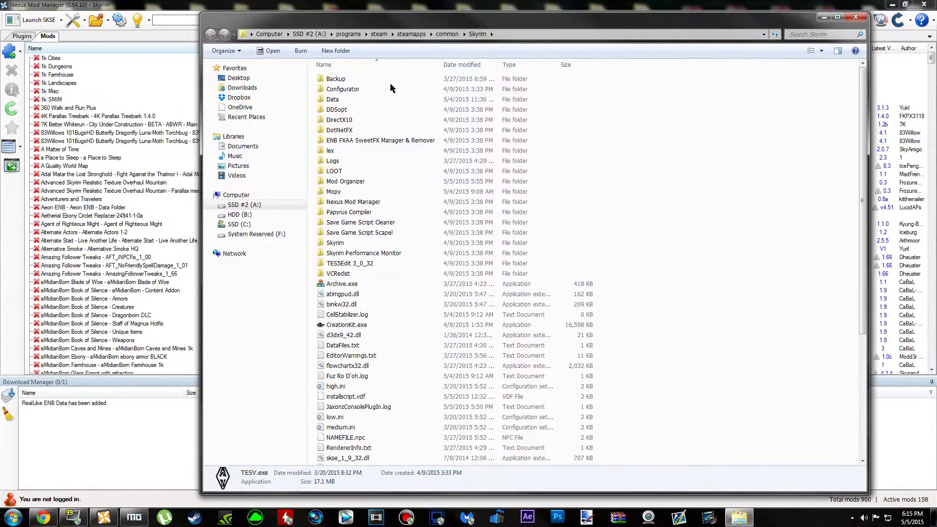
double_click(353, 99)
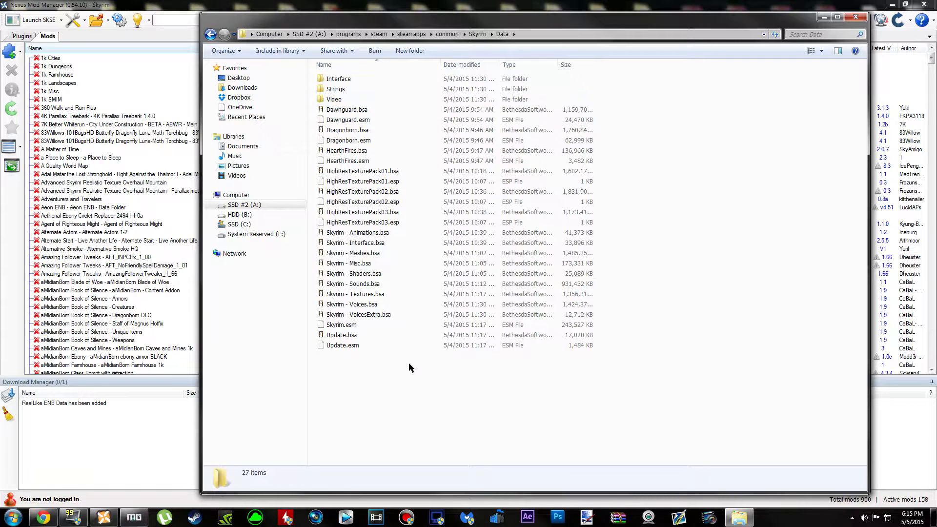
key(BackSpace)
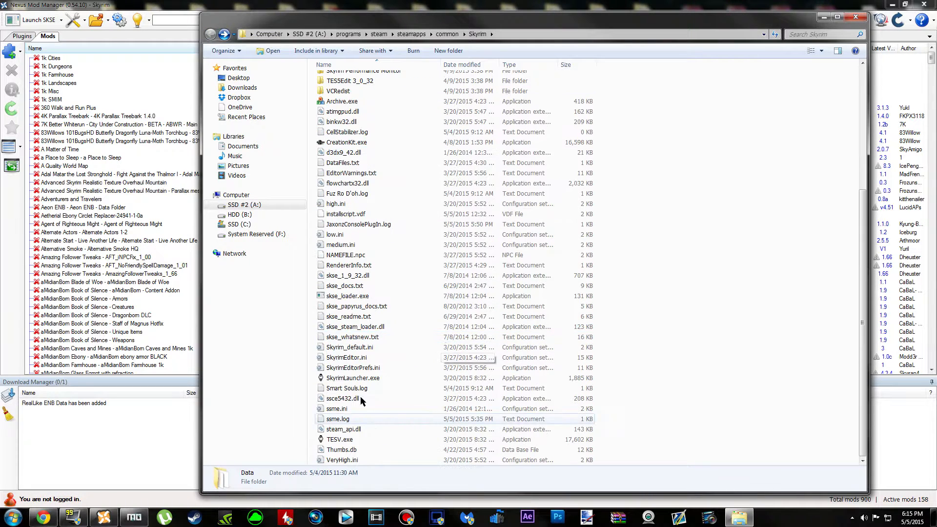
click(385, 375)
click(372, 437)
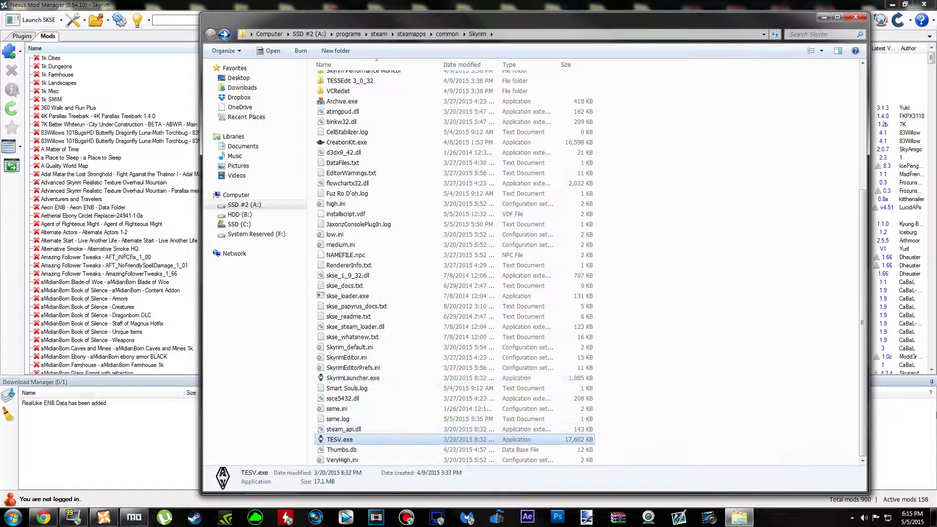
Step: Minimize Nexus Mod Manager and open RealLike ENB QUALITY v2 inside the extracted desktop folder, keeping the Skyrim folder window within reach
click(892, 5)
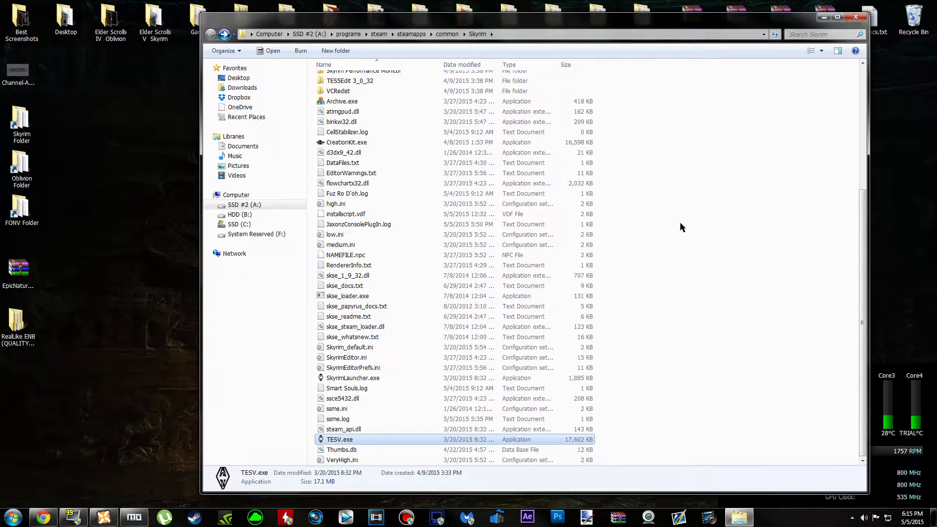
scroll(681, 227, up, 6)
drag(637, 24, 451, 35)
double_click(17, 323)
double_click(251, 88)
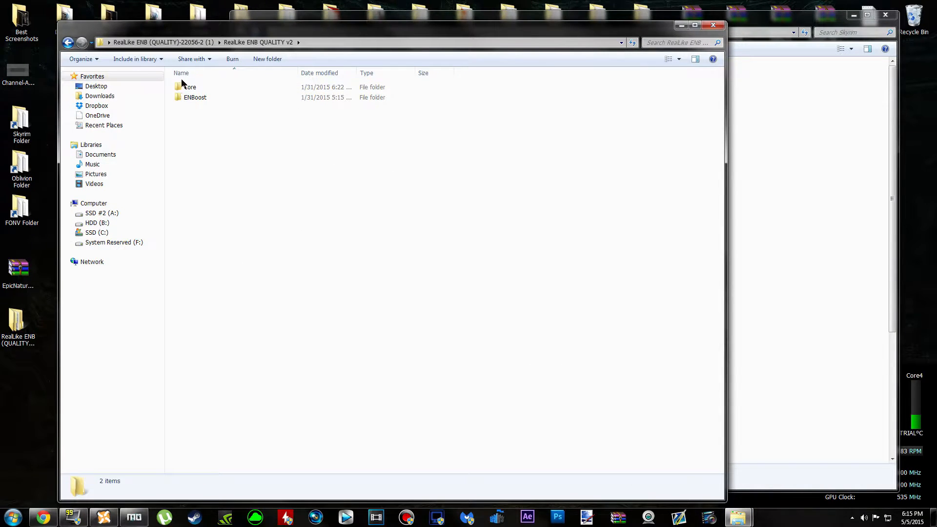
click(215, 89)
click(216, 94)
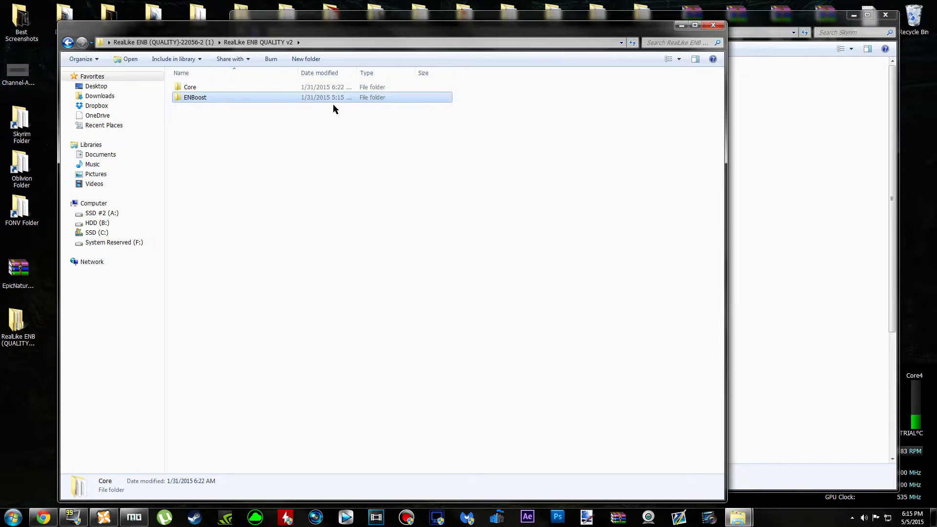
click(441, 224)
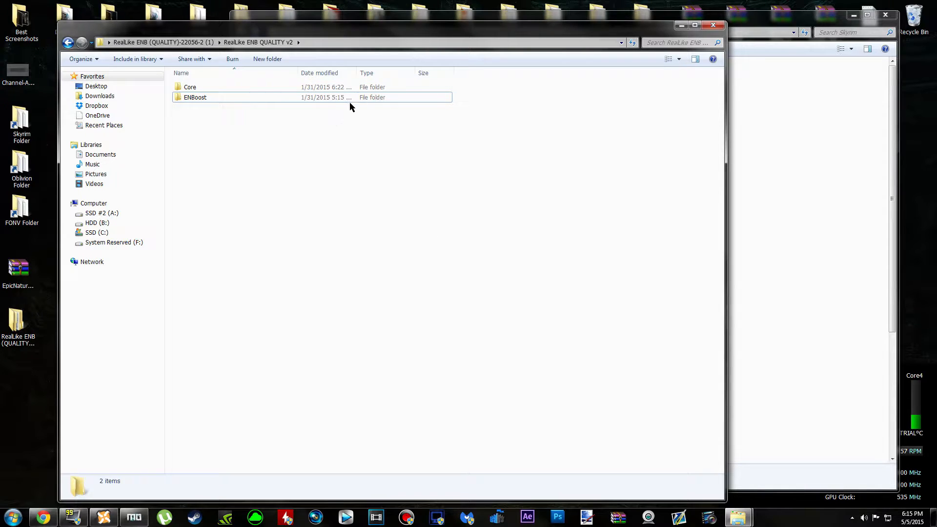
Step: Open the ENBoost folder and review its AMD_videocard, INTEL_videocard and NVIDIA_videocard options
double_click(316, 99)
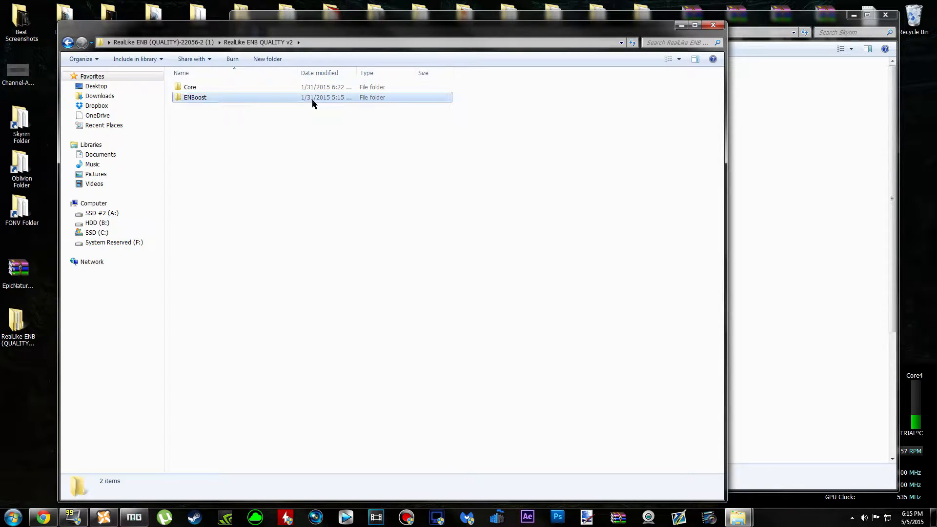
click(223, 87)
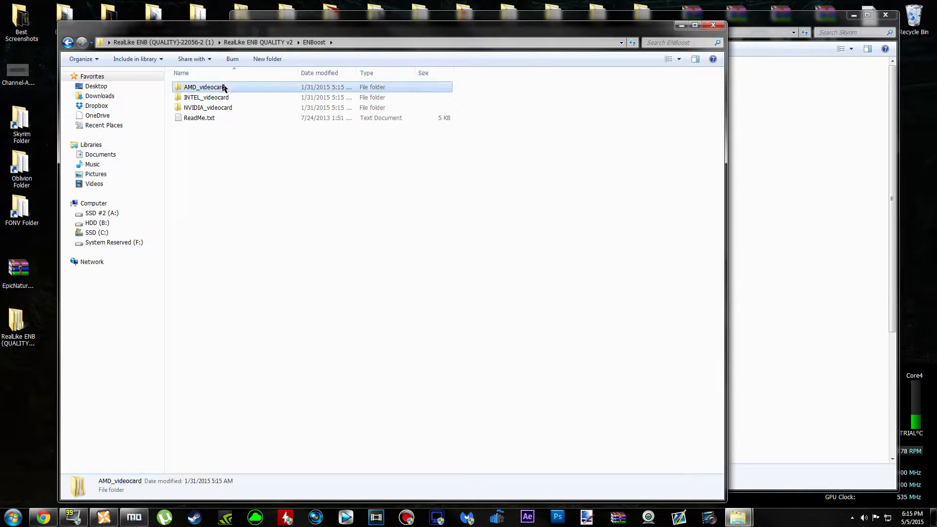
click(221, 97)
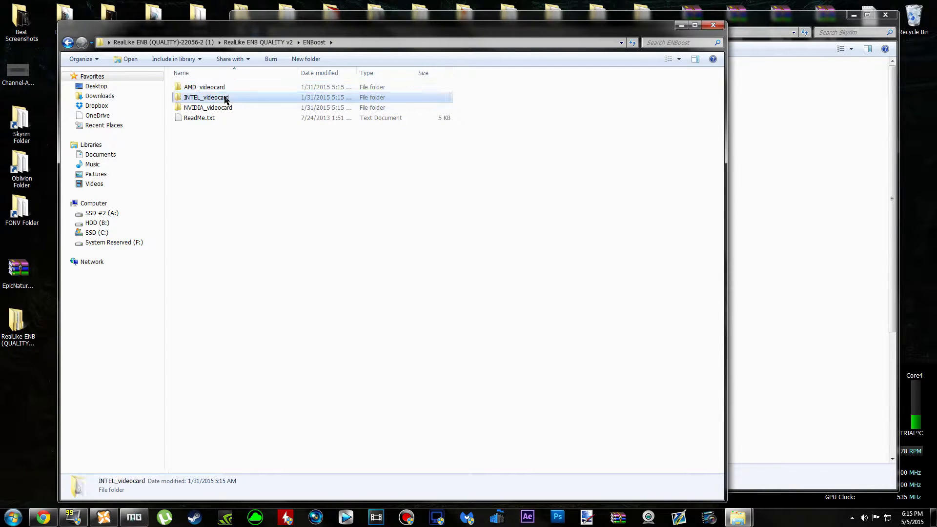
click(218, 108)
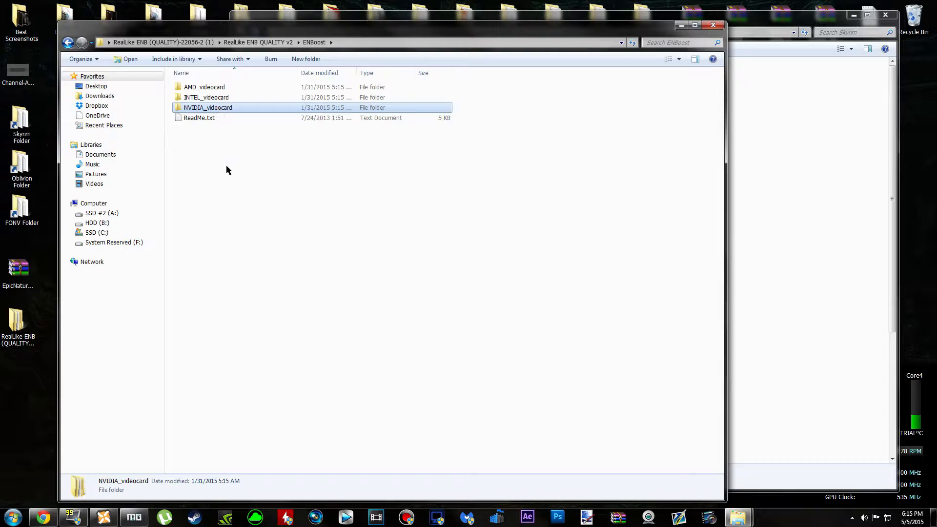
click(235, 277)
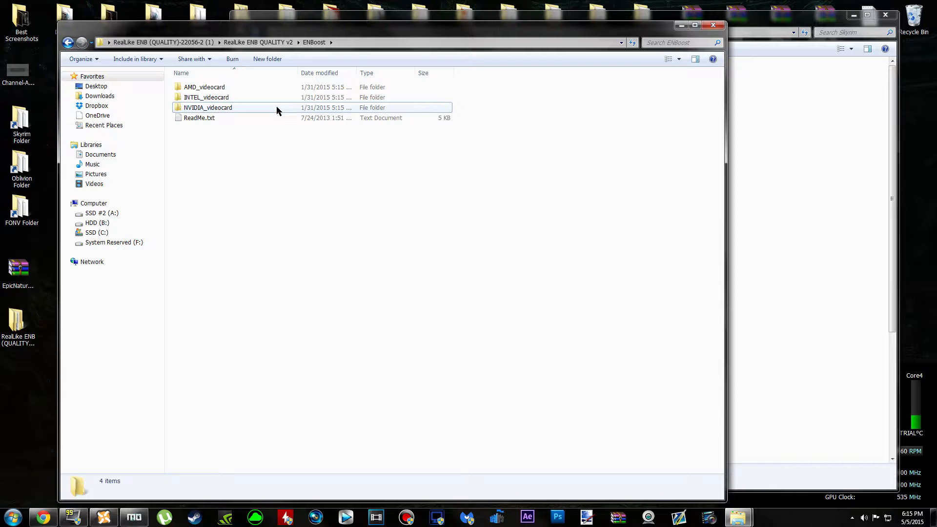
Step: Open NVIDIA_videocard, compare its two VRAM folders, and open 1-6Gb_VRAM
double_click(259, 108)
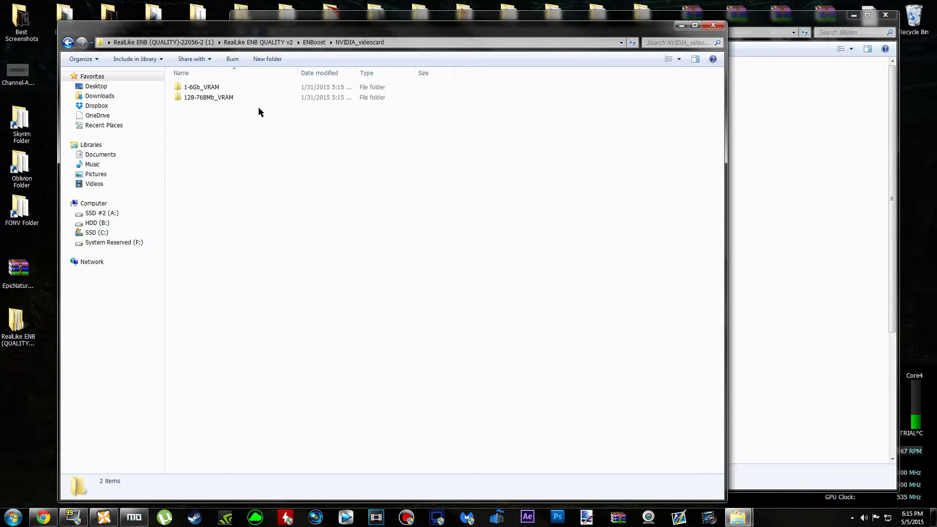
click(227, 90)
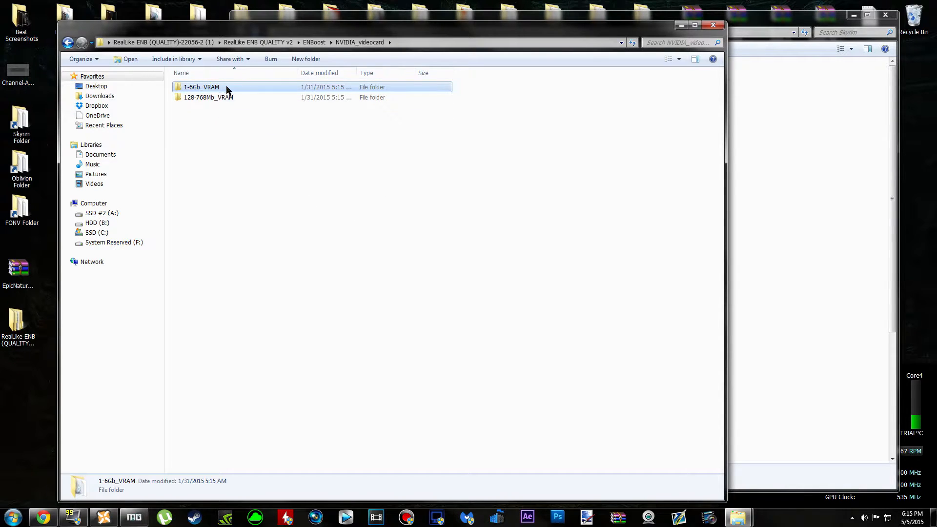
click(224, 100)
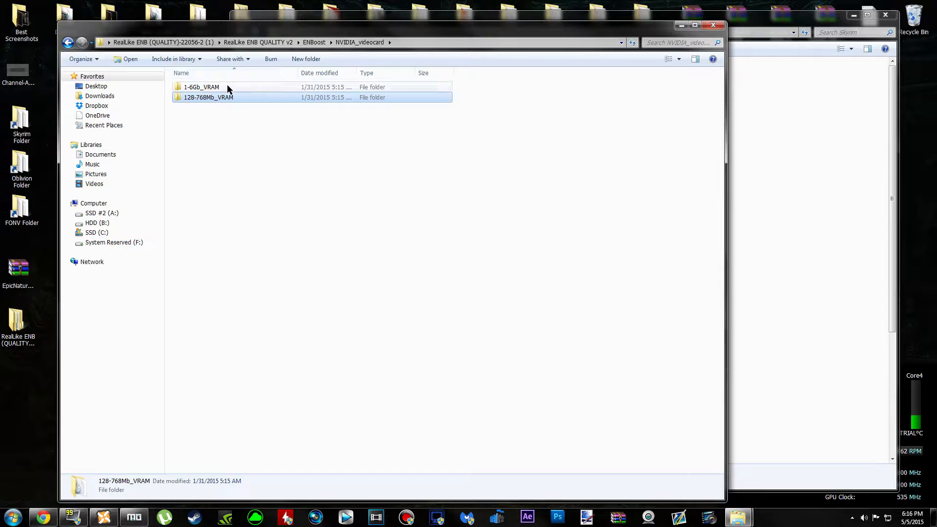
click(207, 89)
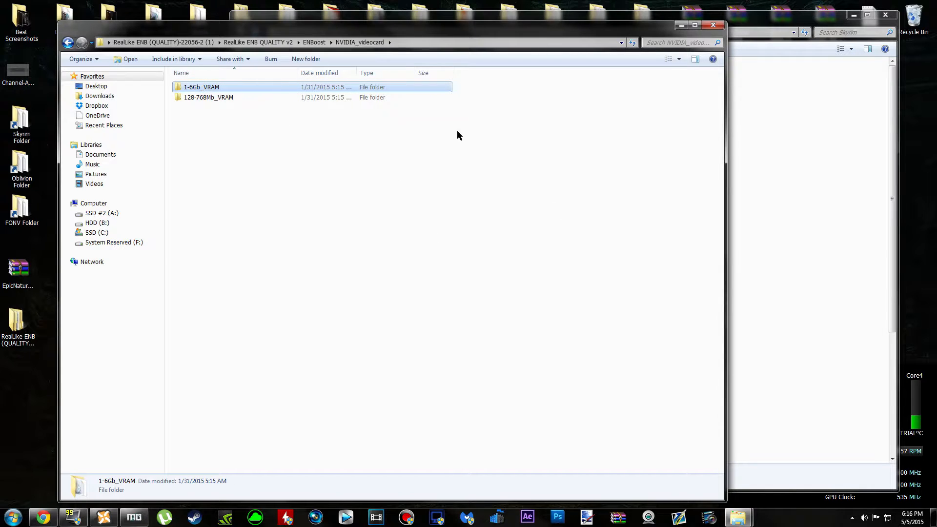
double_click(281, 92)
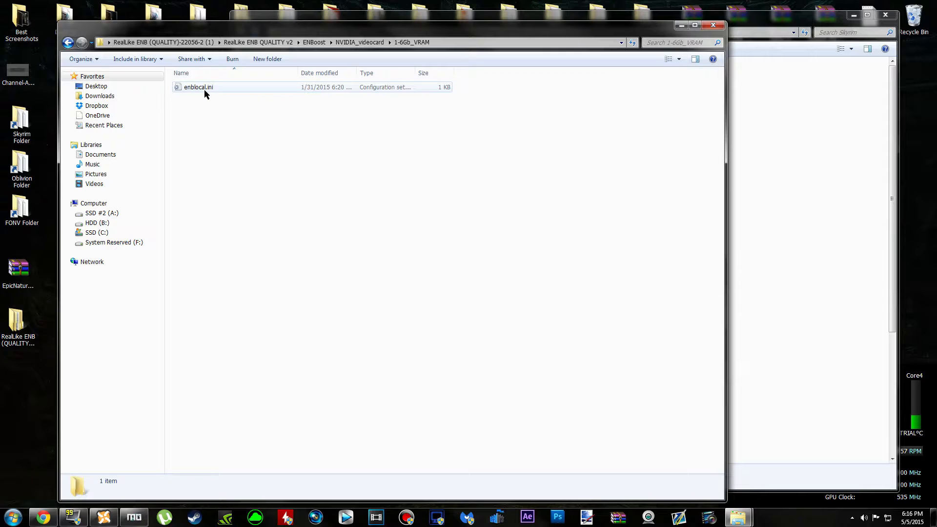
Step: Copy enblocal.ini from the 1-6Gb_VRAM folder into the main Skyrim folder
right_click(340, 88)
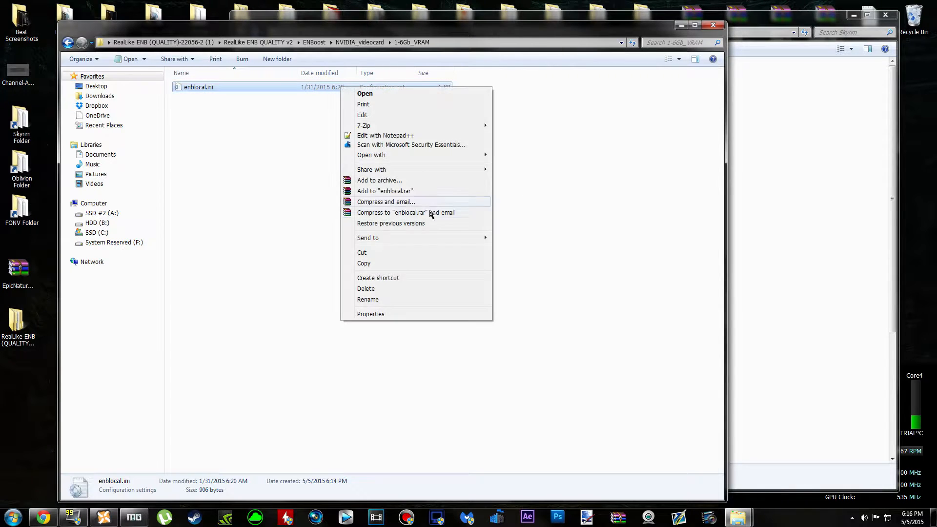
click(364, 264)
click(803, 195)
right_click(801, 194)
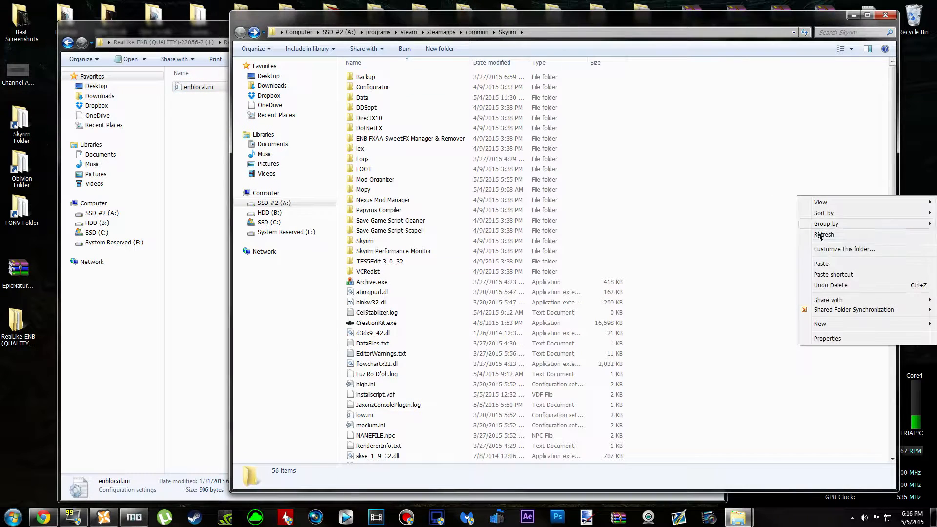
click(835, 266)
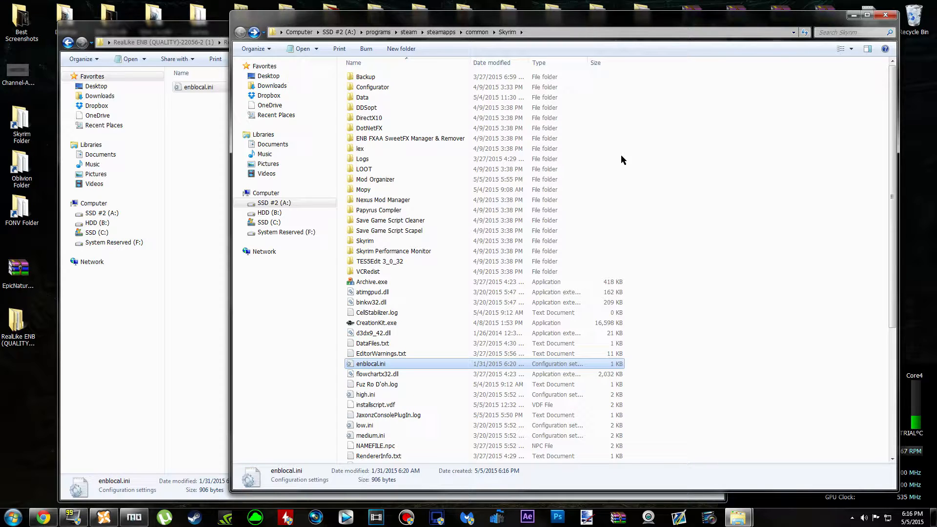
Step: Return to the extracted RealLike ENB (QUALITY) folder and open the Core folder inside RealLike ENB QUALITY v2
click(203, 157)
click(182, 42)
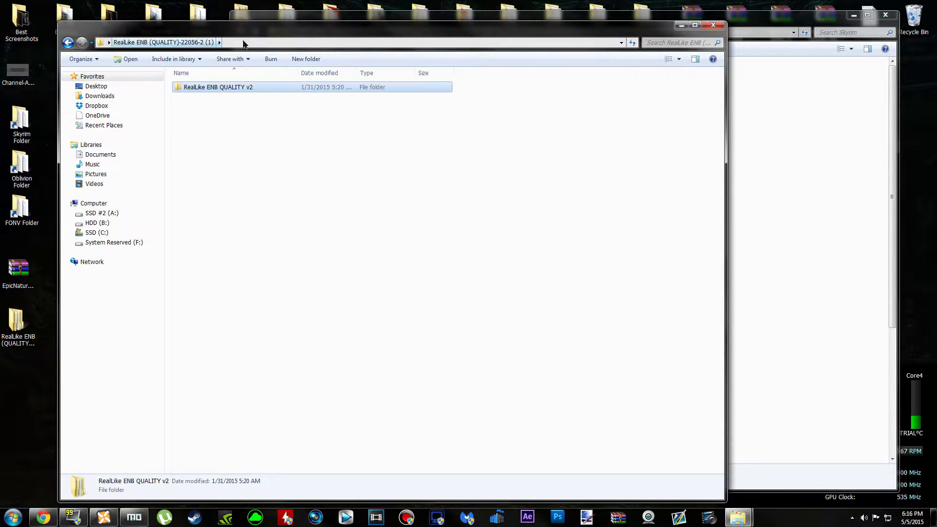
double_click(272, 90)
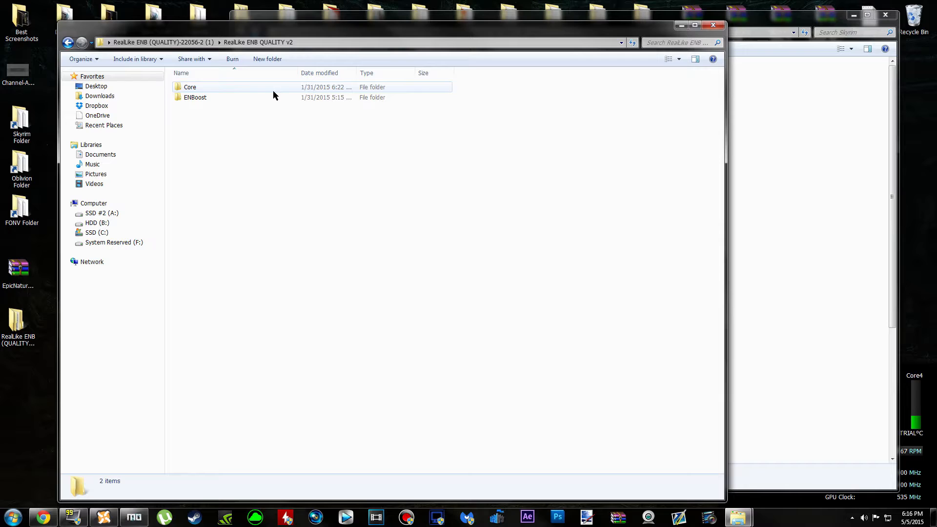
click(217, 88)
click(225, 97)
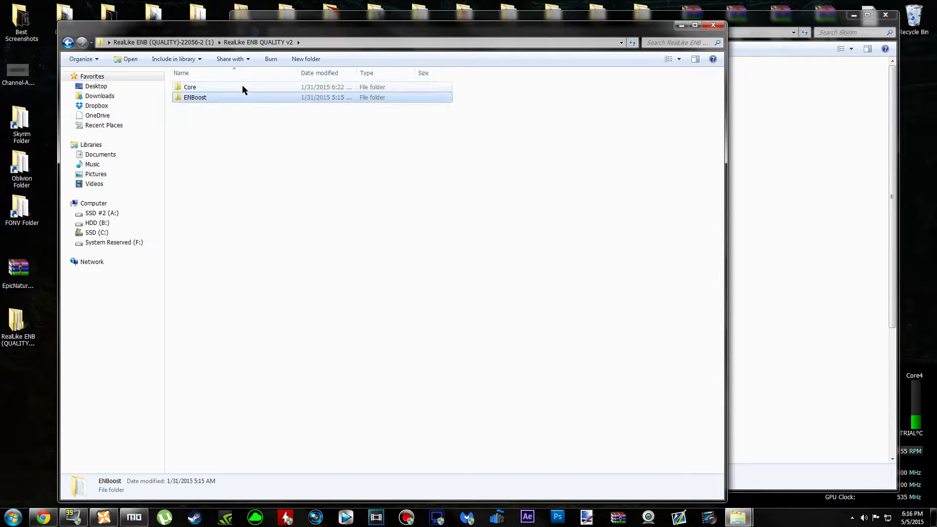
double_click(243, 88)
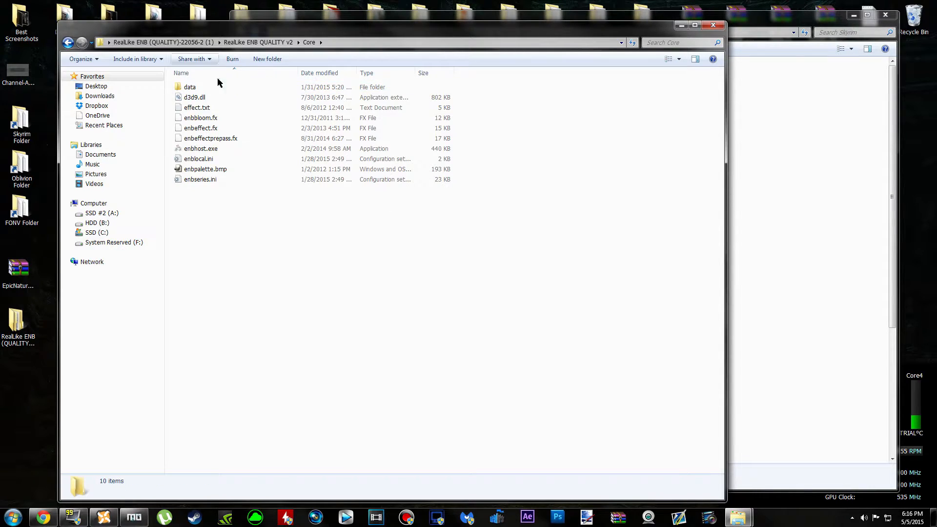
click(232, 89)
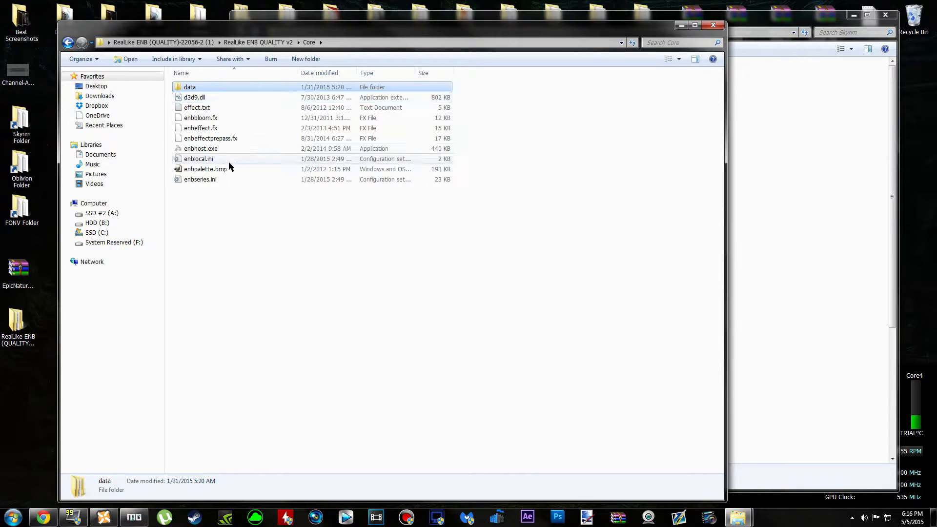
click(432, 334)
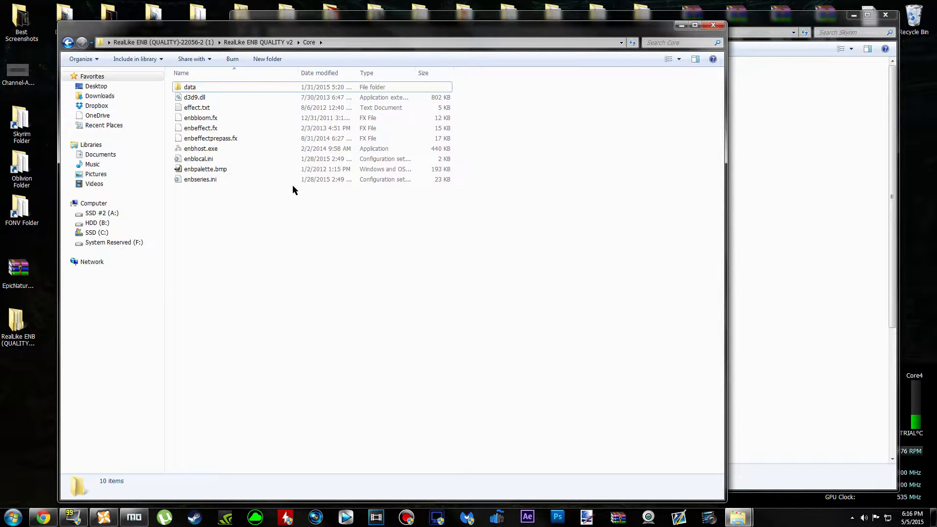
drag(428, 214, 296, 97)
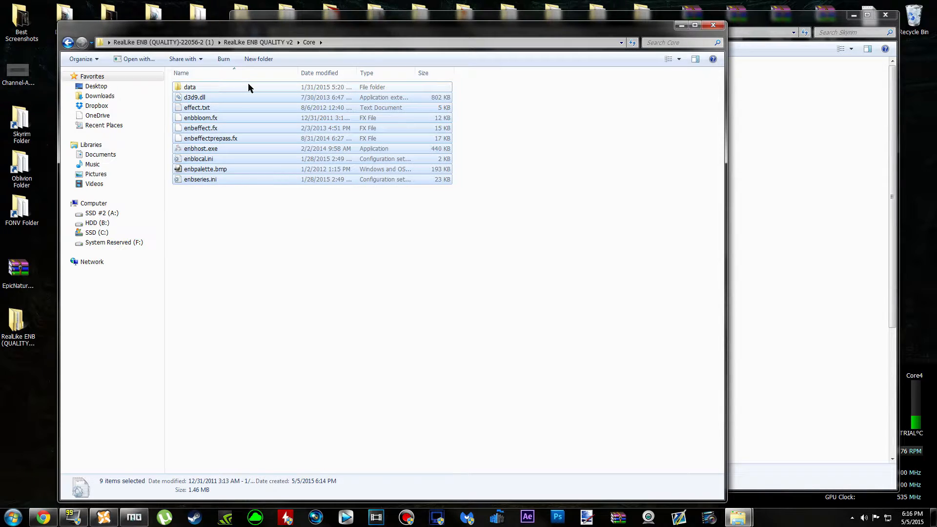
ctrl+click(233, 163)
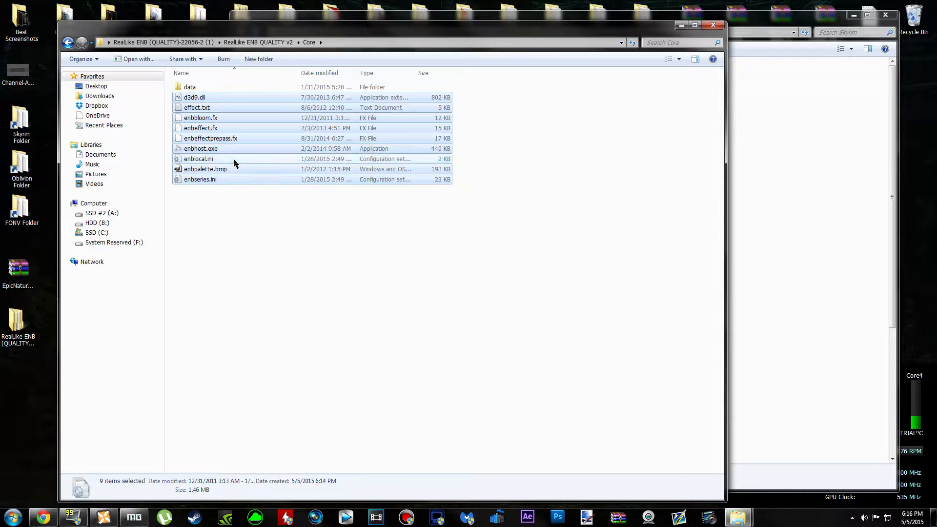
click(485, 270)
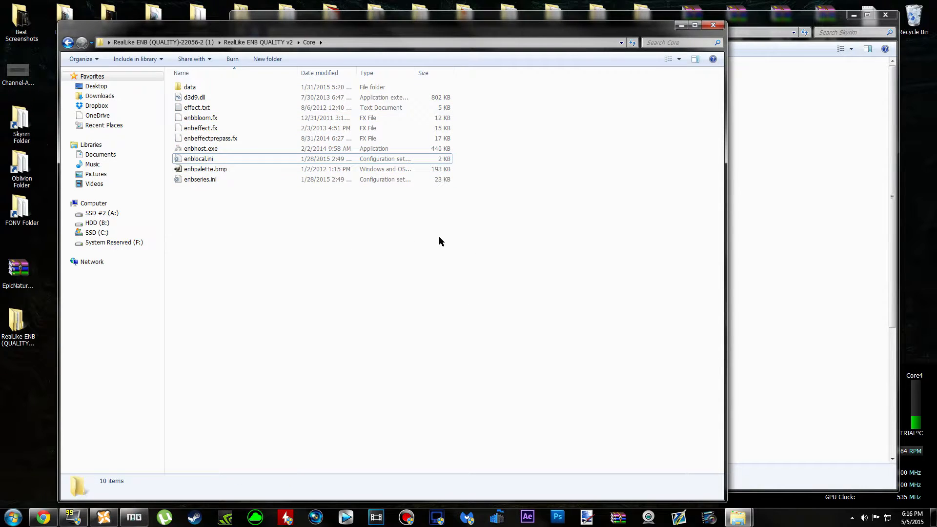
drag(439, 240, 291, 107)
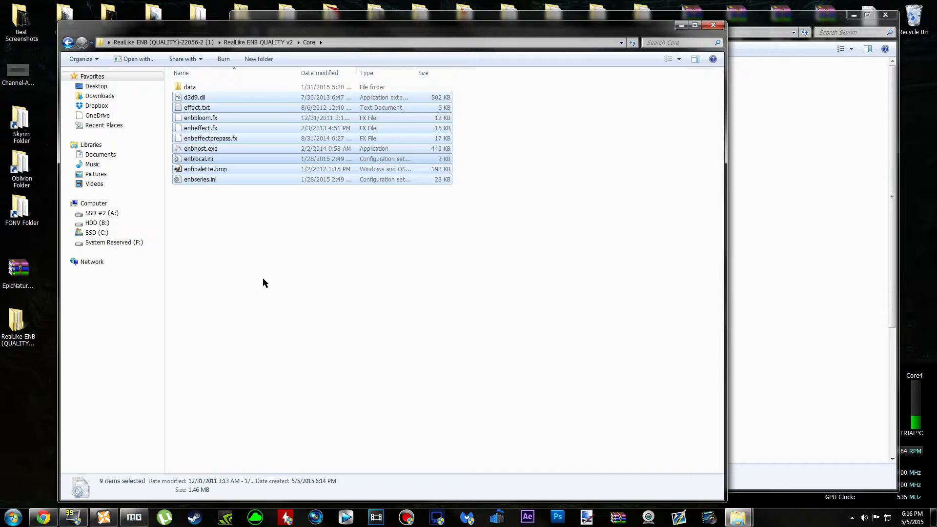
ctrl+click(274, 163)
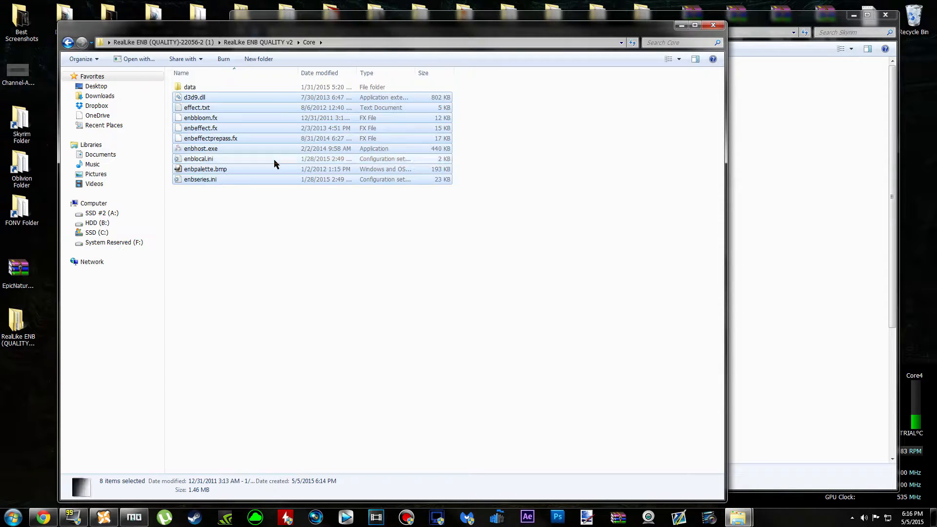
click(825, 236)
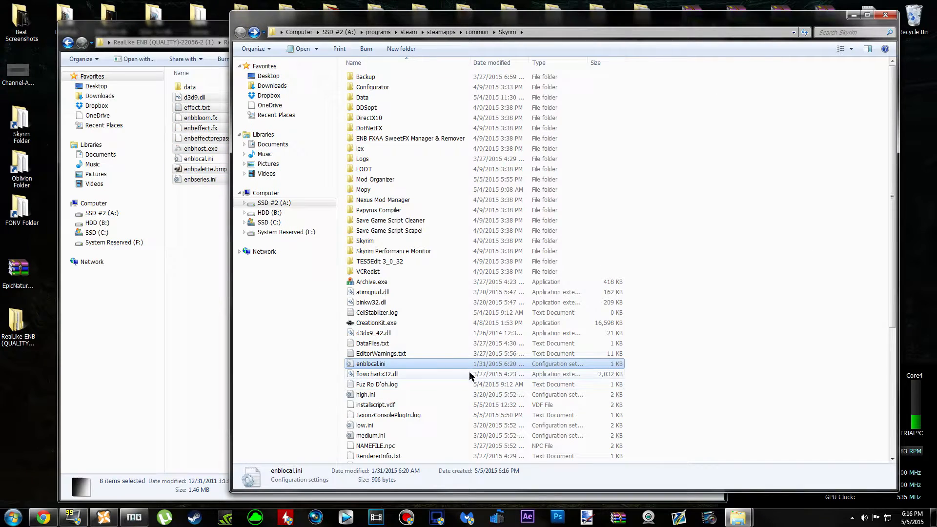
click(213, 251)
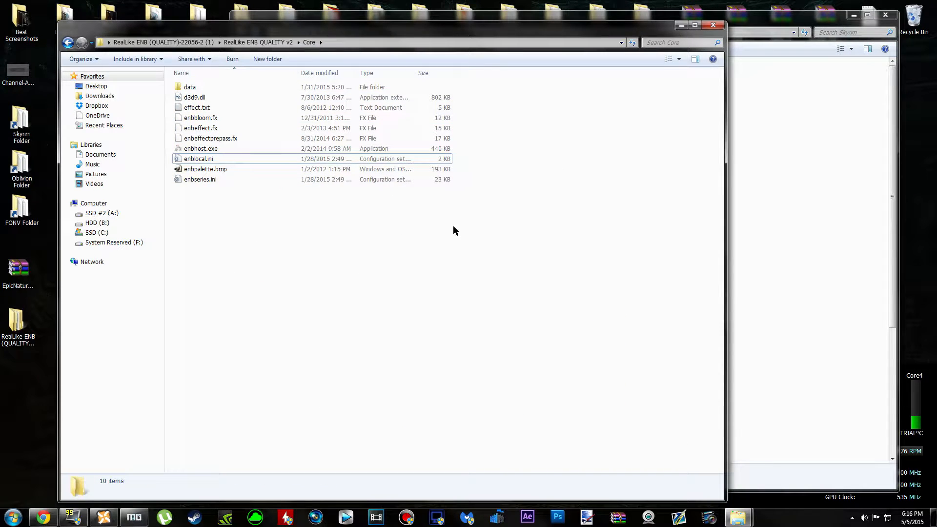
Step: Copy all Core files except enblocal.ini and the data folder into the main Skyrim folder
drag(453, 227, 264, 94)
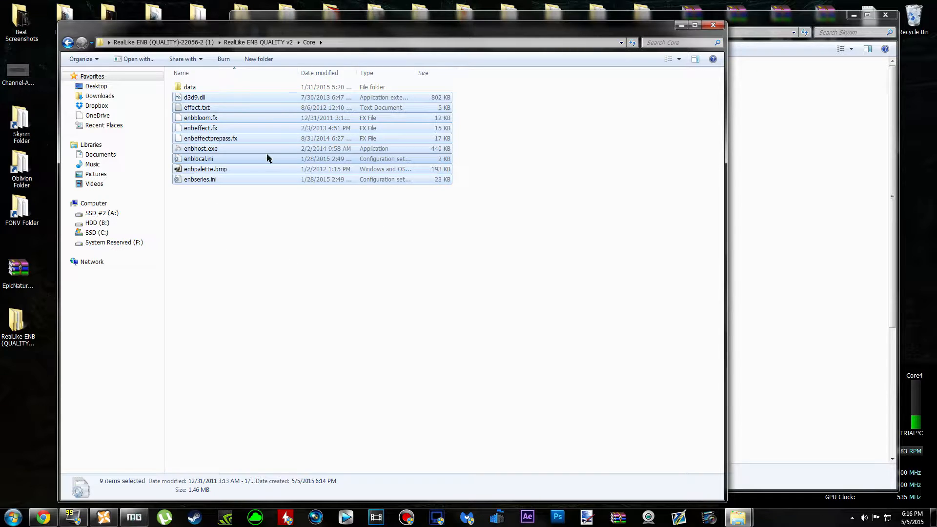
ctrl+click(277, 160)
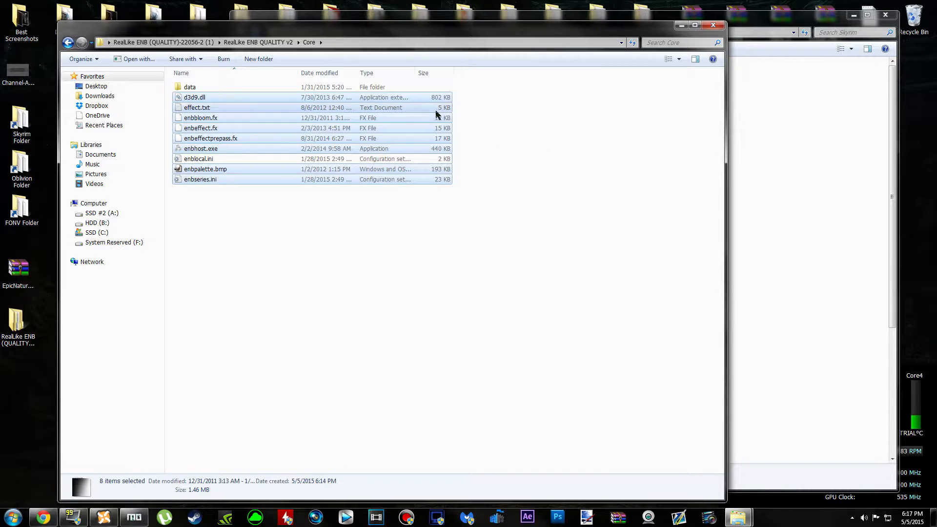
right_click(419, 119)
click(466, 236)
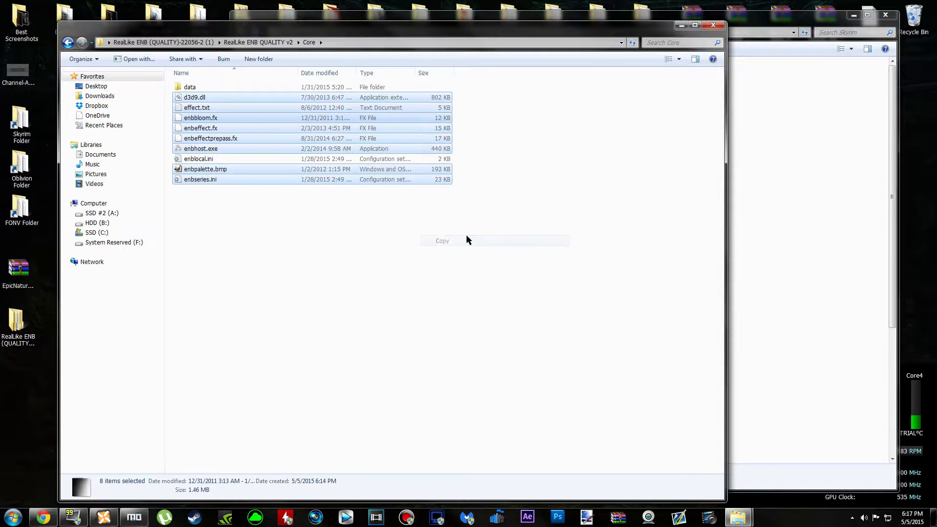
click(823, 183)
right_click(774, 215)
click(797, 284)
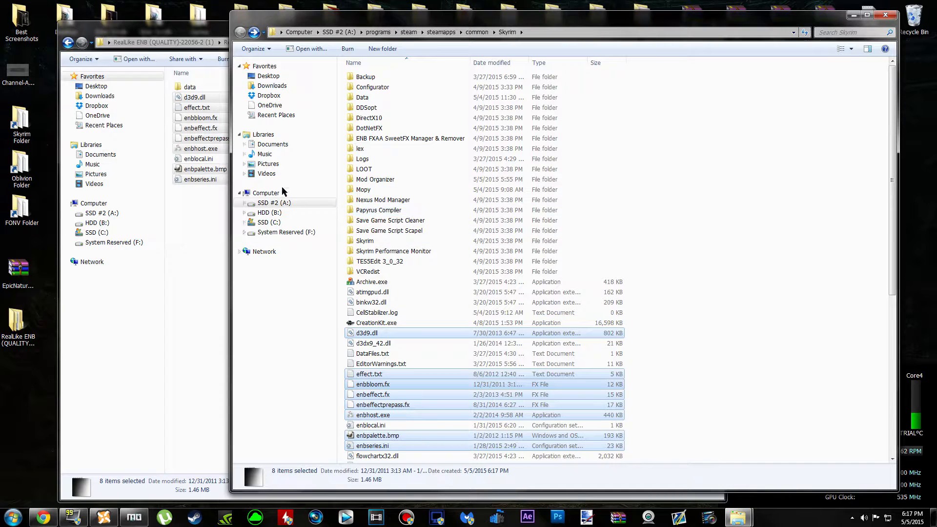
Step: Pack the data folder in Core into a RAR archive named RealLike ENB Data
click(206, 33)
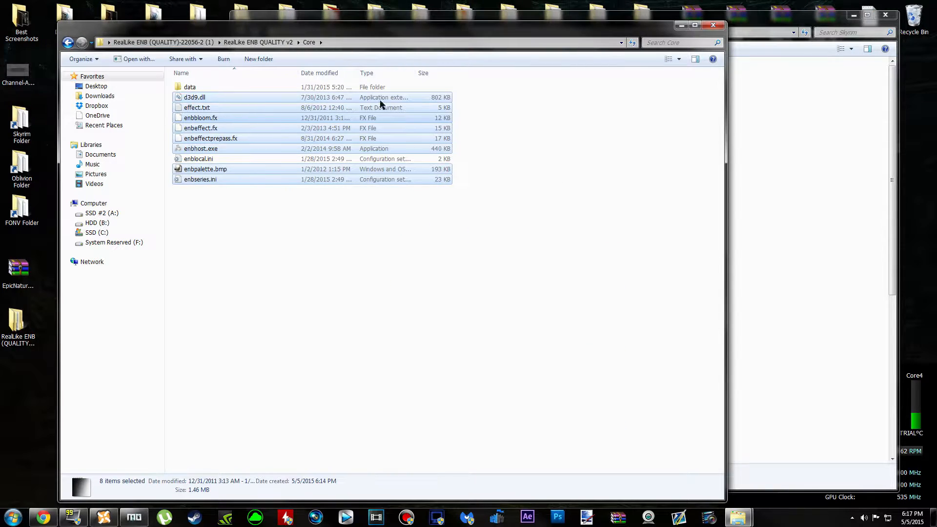
click(358, 303)
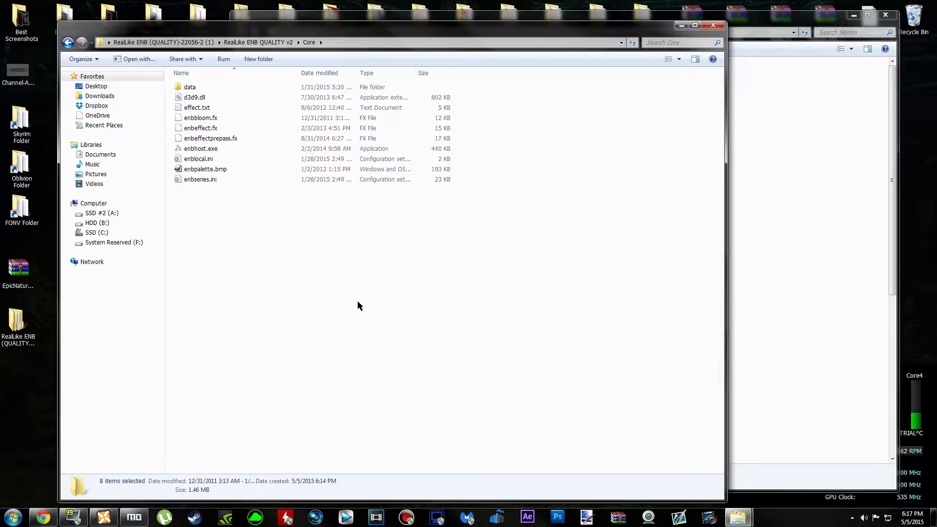
right_click(257, 90)
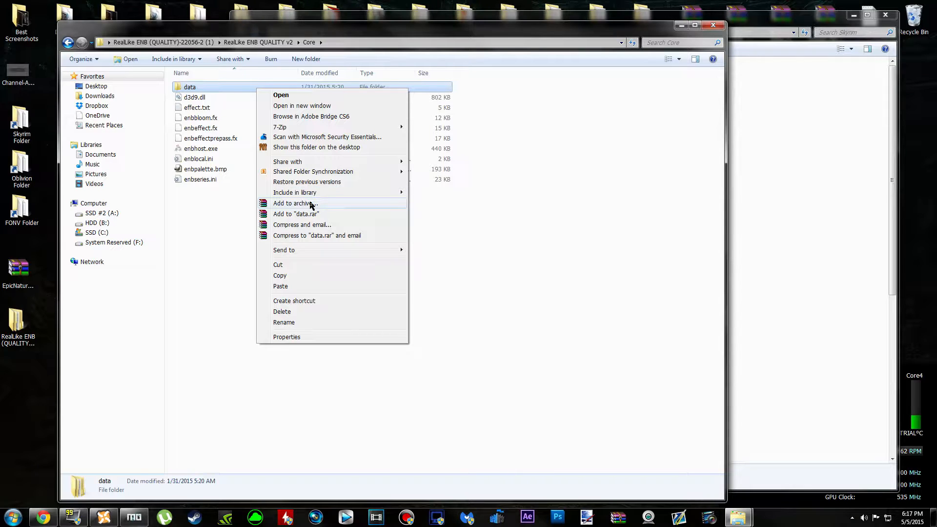
mouse_move(374, 124)
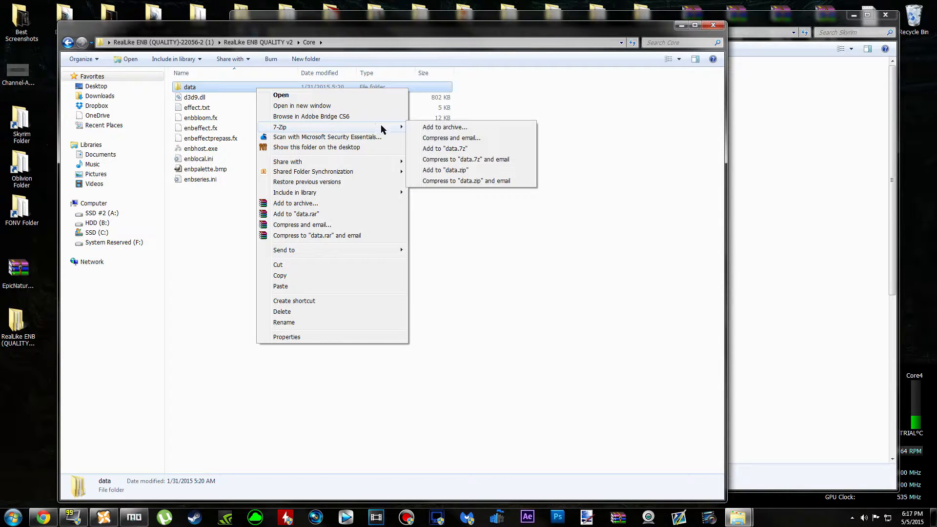
click(295, 204)
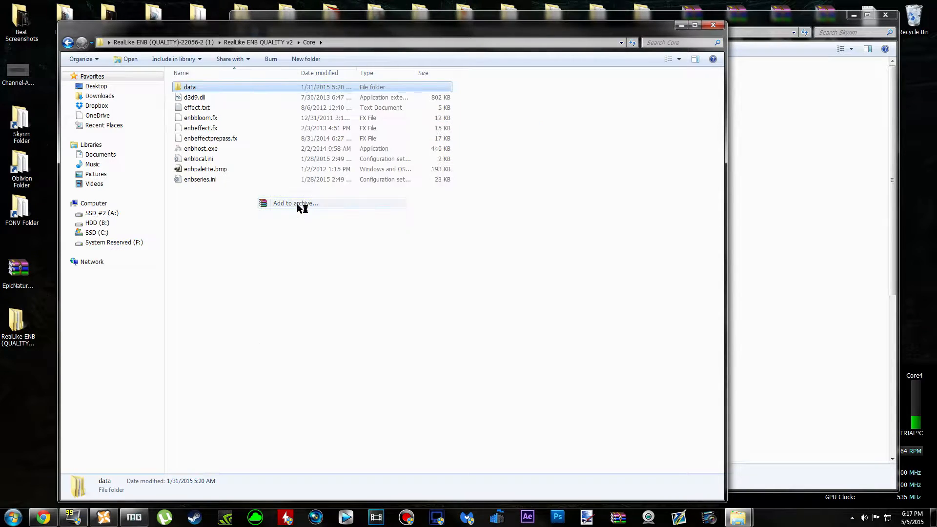
drag(454, 153, 386, 138)
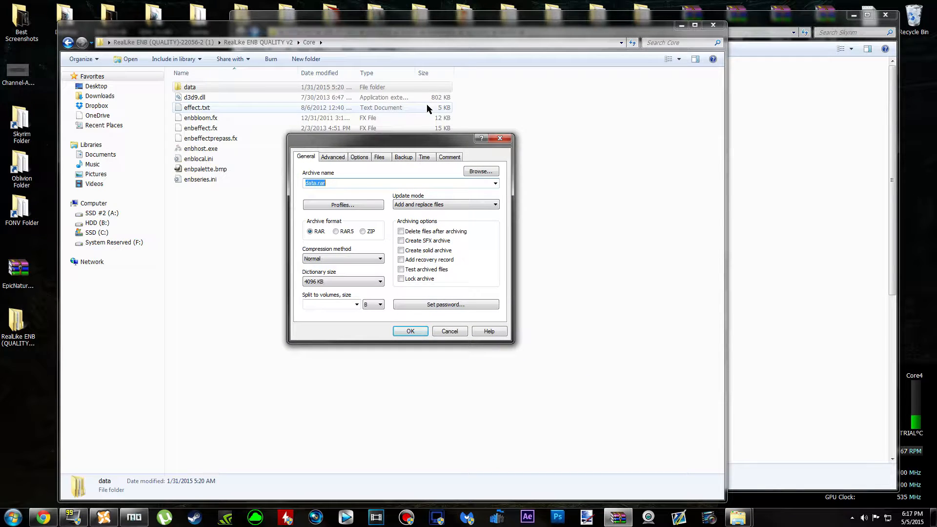
text(RealLike ENB Data)
key(Return)
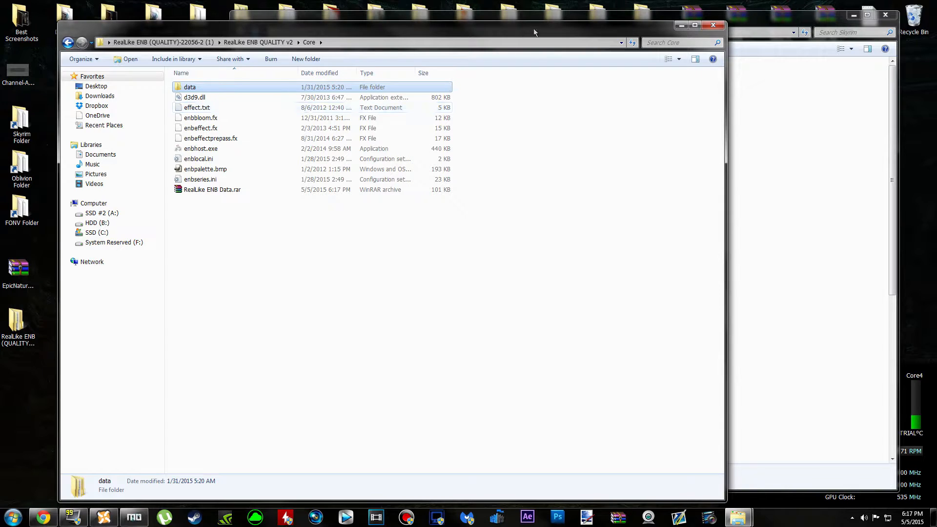
Step: Move RealLike ENB Data.rar from the Core folder to the desktop and close the Core window
drag(536, 29, 663, 16)
click(385, 180)
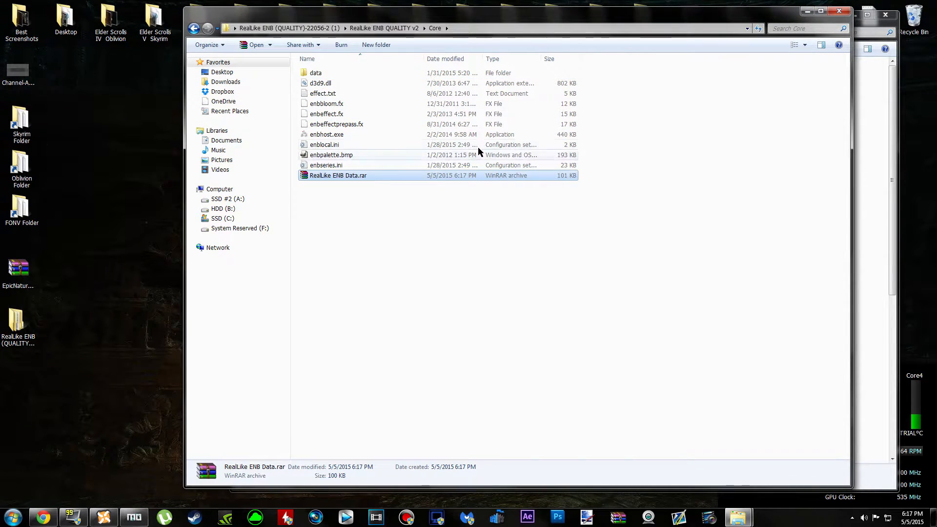
drag(482, 178, 122, 233)
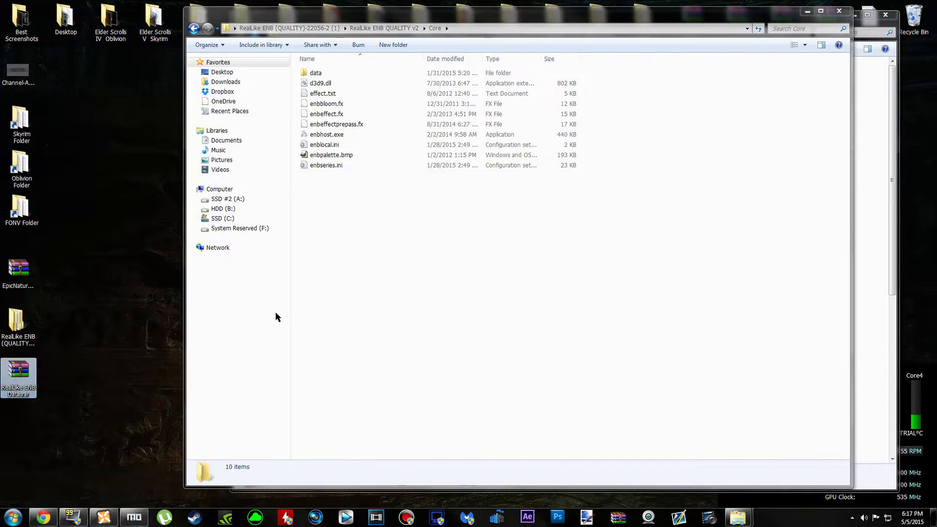
click(833, 11)
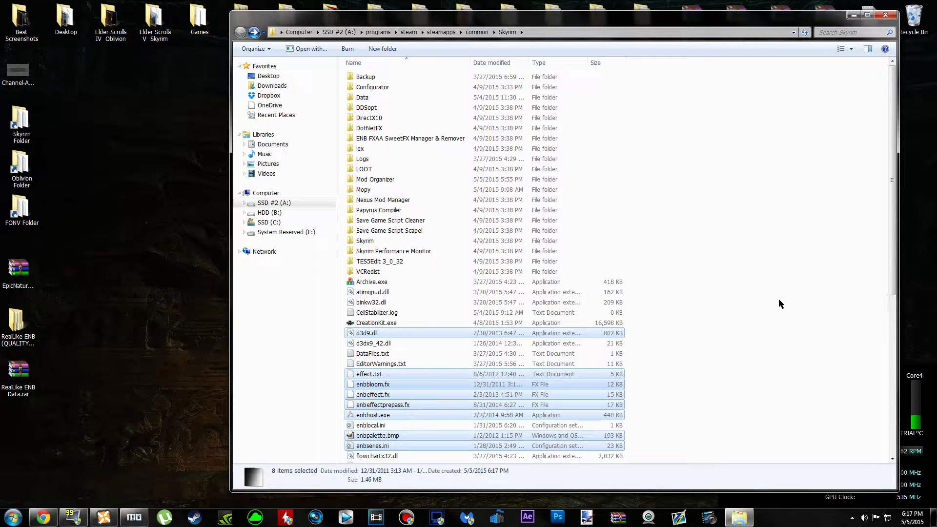
Step: Switch to Nexus Mod Manager and try to add RealLike ENB Data.rar from the Desktop, dismissing the dialogs
click(104, 517)
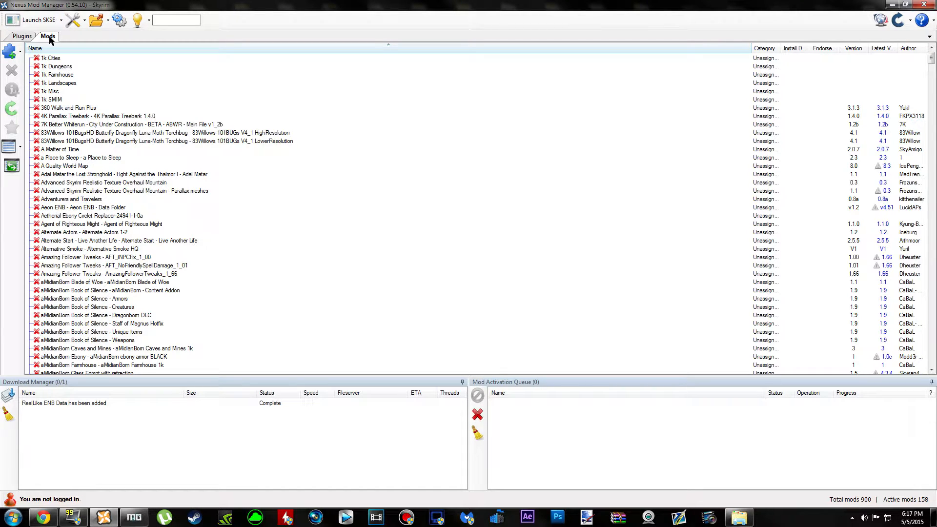
click(9, 51)
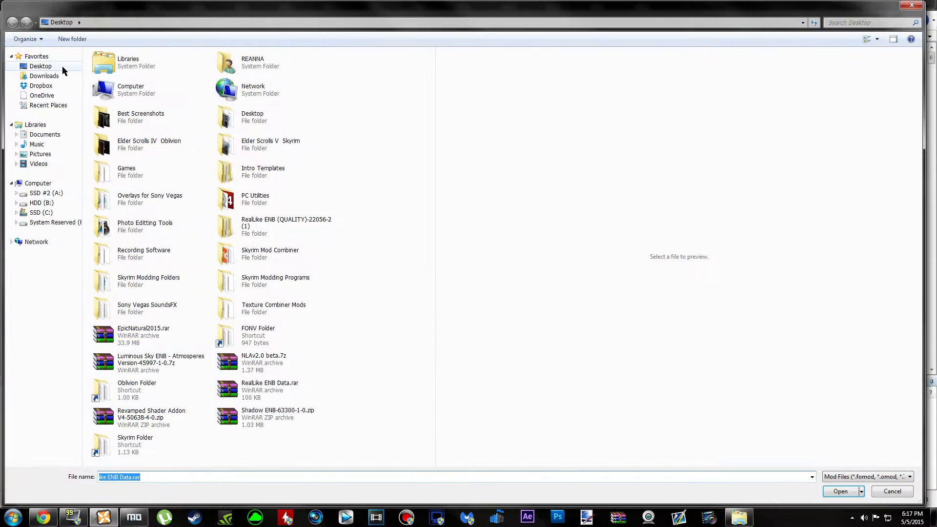
click(42, 67)
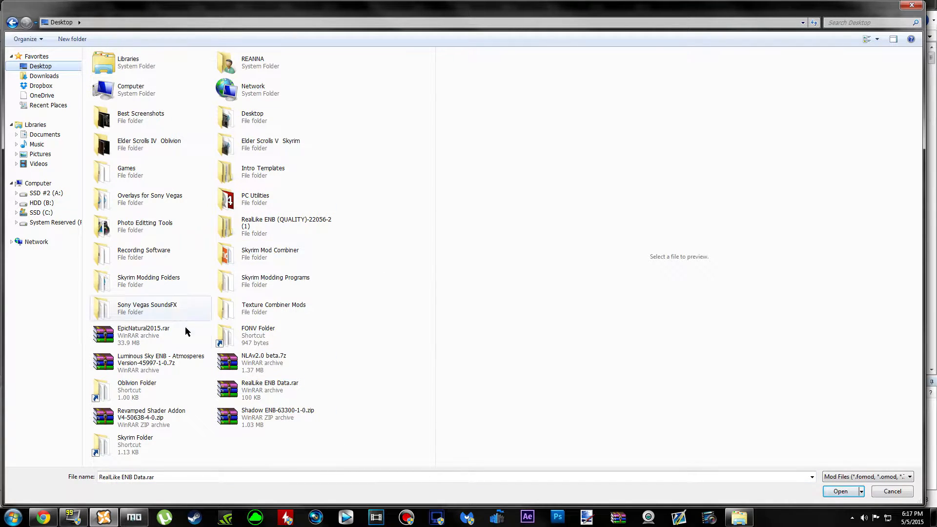
double_click(286, 391)
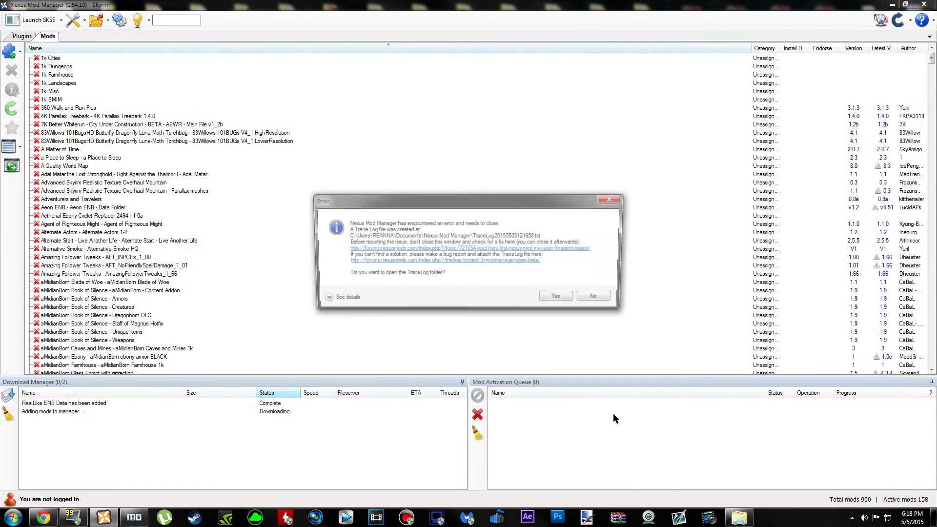
click(599, 298)
click(566, 298)
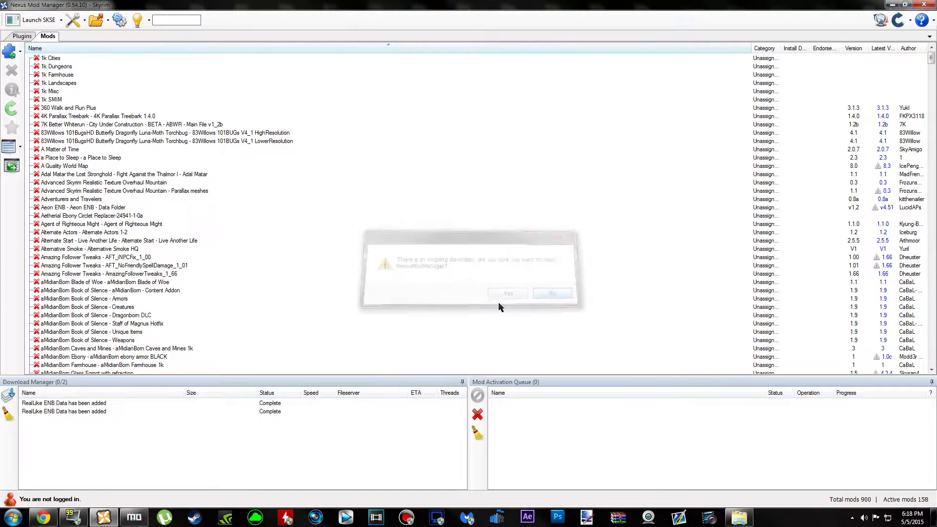
Step: Search the mod list for RealLike, then clear the search filter
click(144, 412)
click(179, 21)
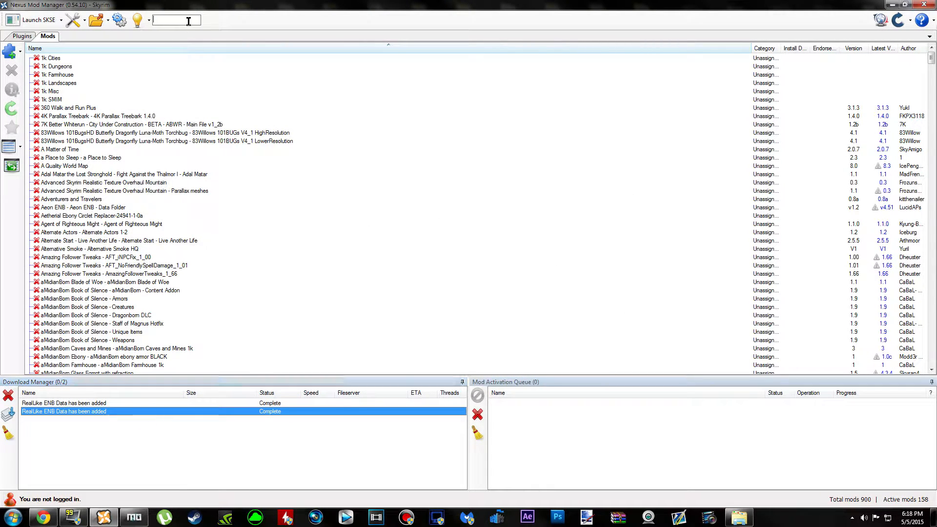
text(RealLike)
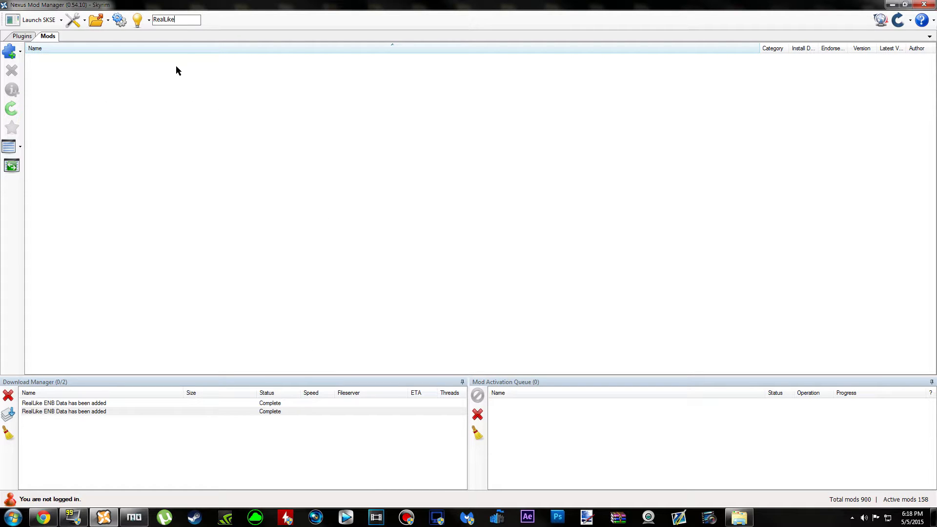
drag(173, 20, 142, 22)
key(BackSpace)
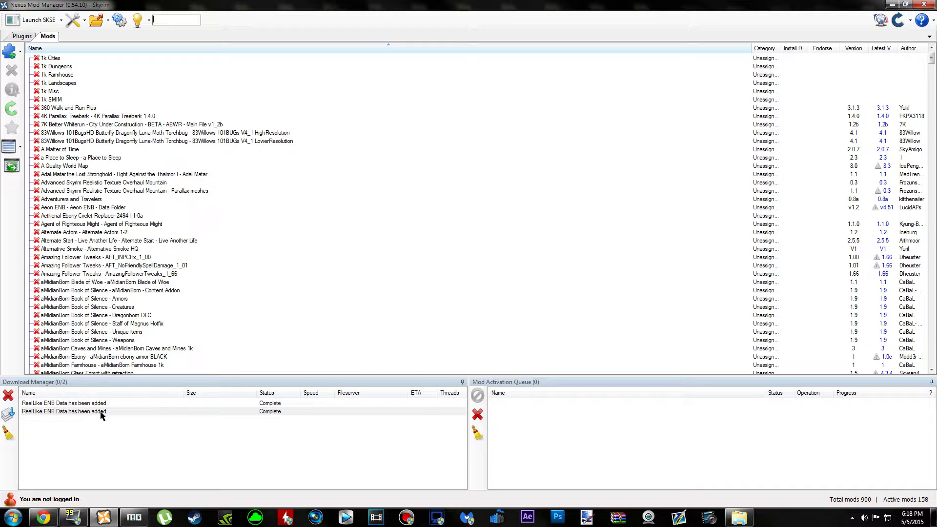
Step: Switch to Mod Organizer and choose RealLike ENB Data.rar from the Desktop as the mod archive to install
click(135, 516)
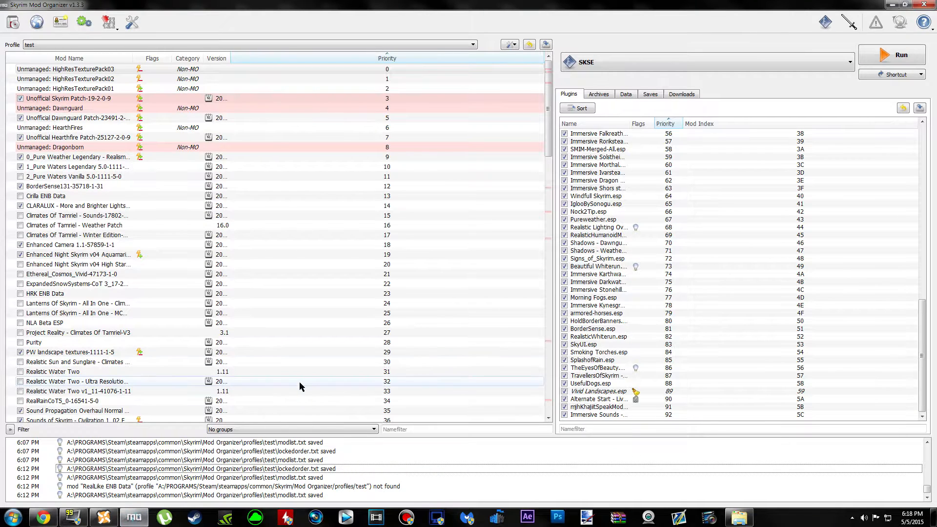
click(14, 24)
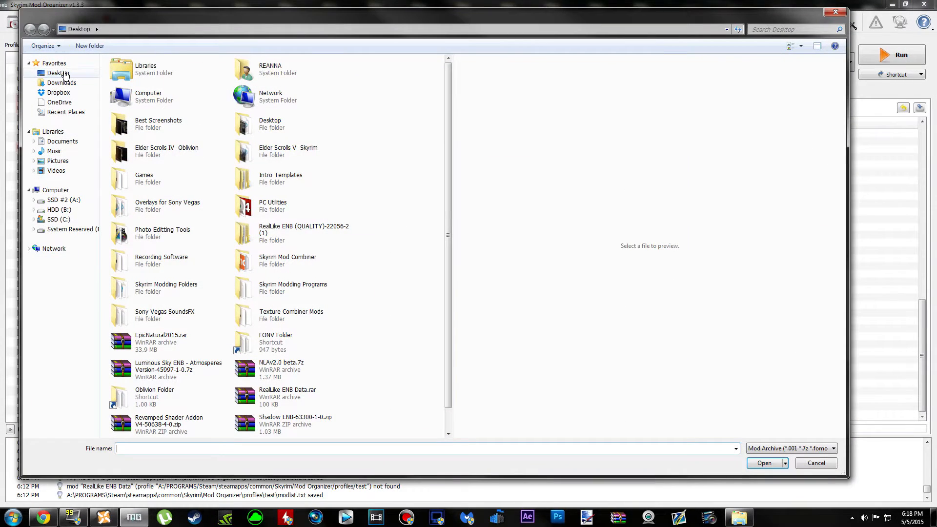
click(65, 75)
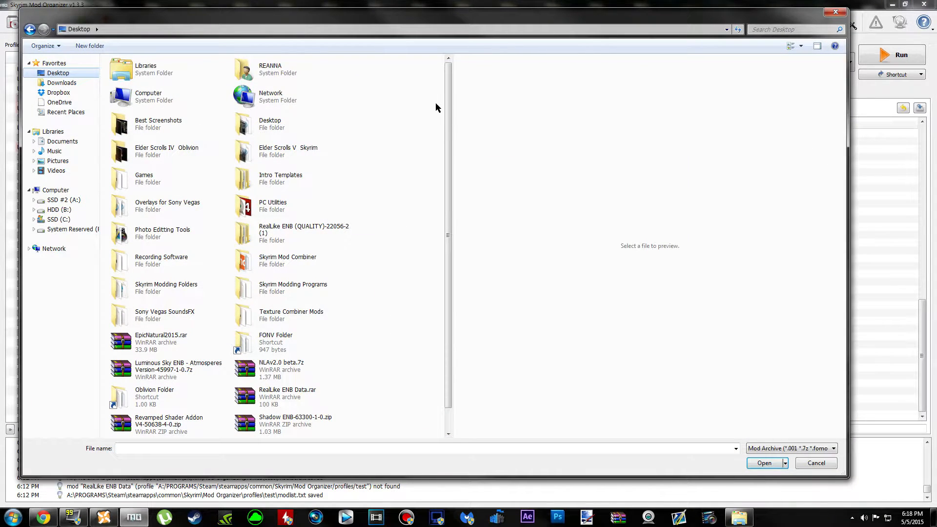
scroll(449, 140, down, 1)
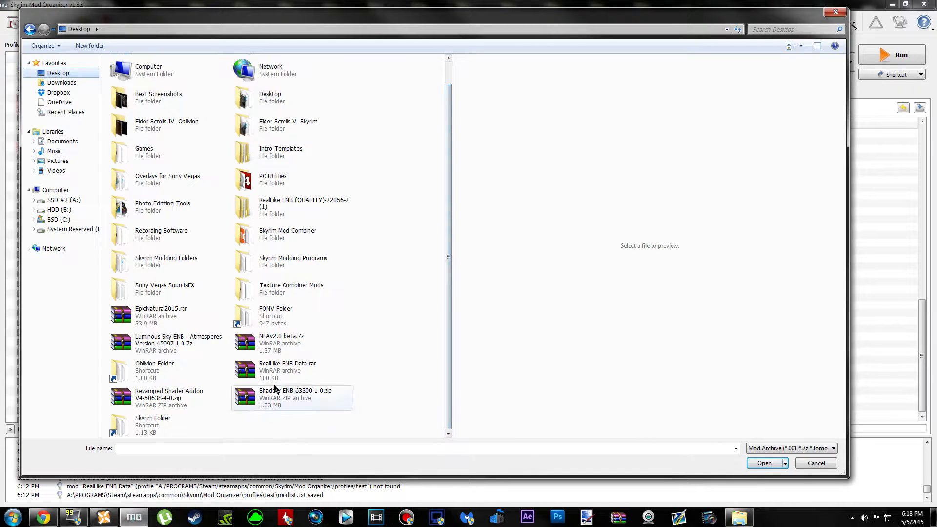
click(286, 368)
double_click(286, 368)
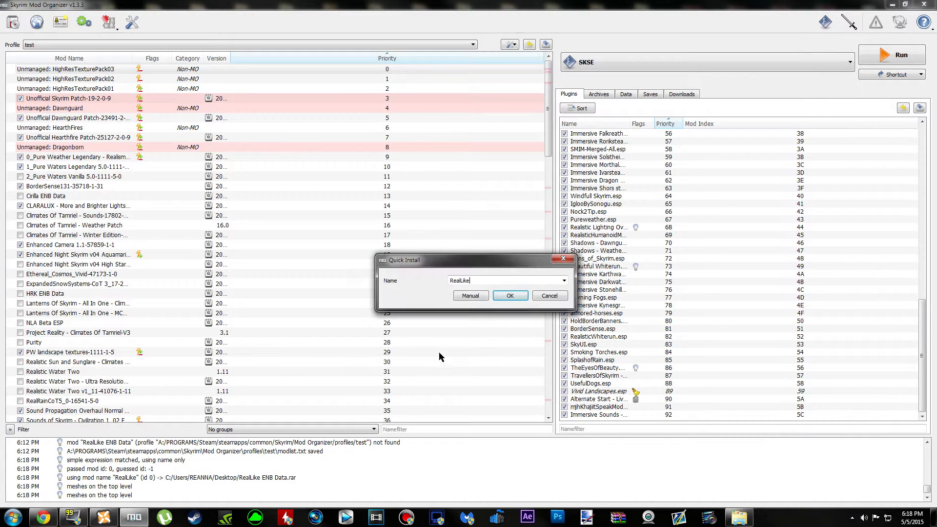
Step: Install the archive manually as RealLike ENB Data, with its data folder set as the data directory
click(564, 281)
click(536, 295)
click(471, 295)
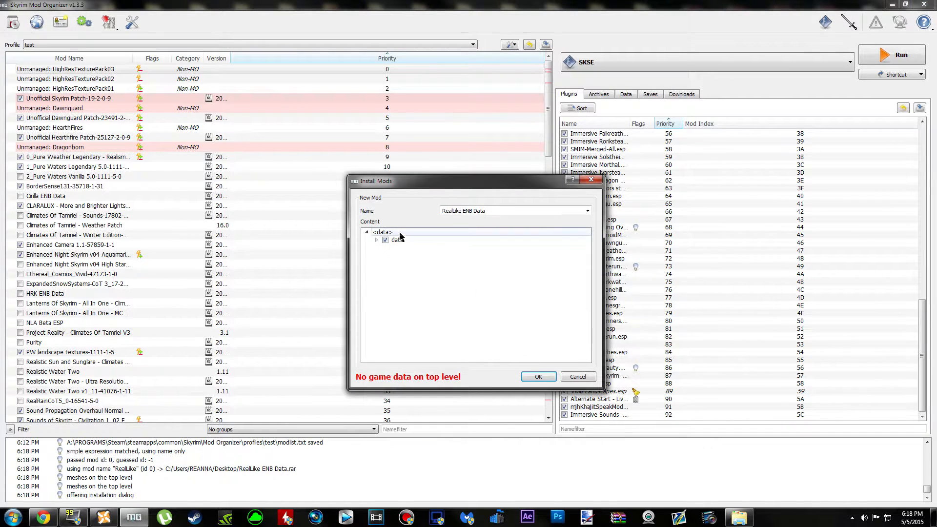
click(440, 241)
right_click(450, 243)
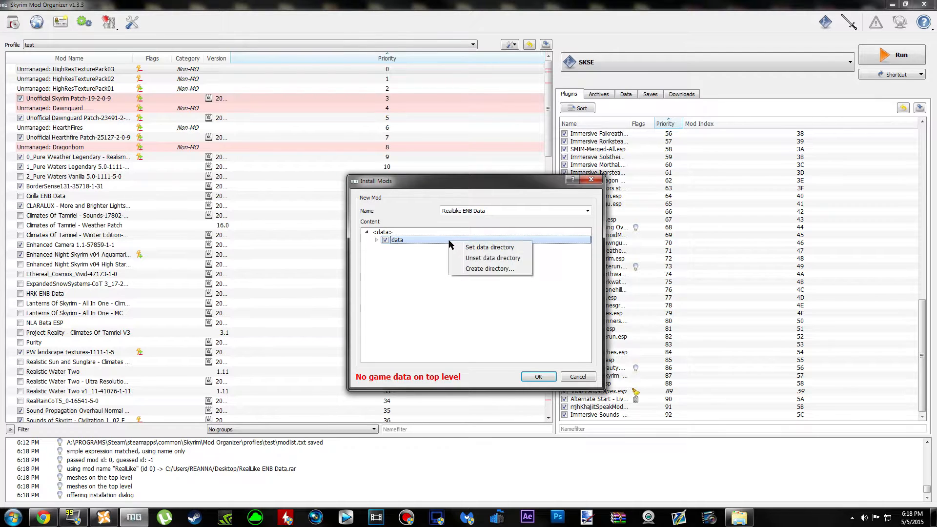
click(465, 247)
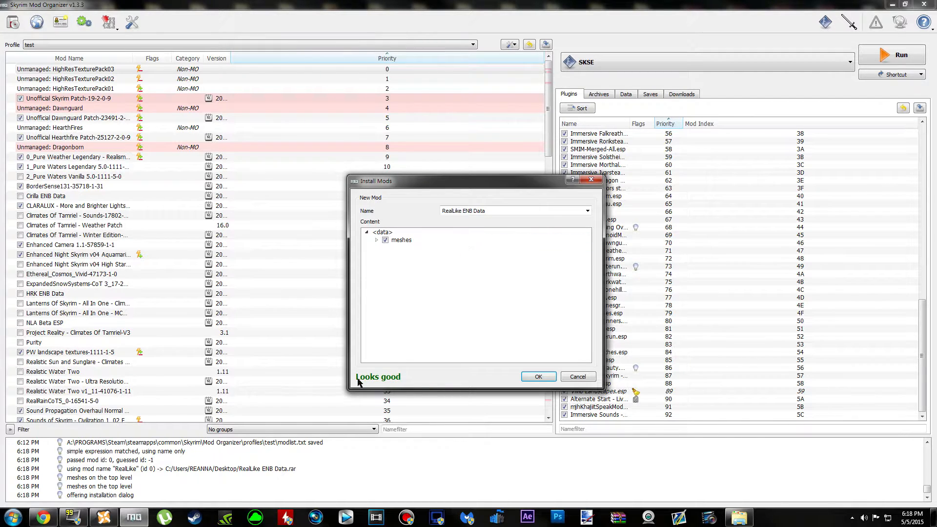
click(523, 380)
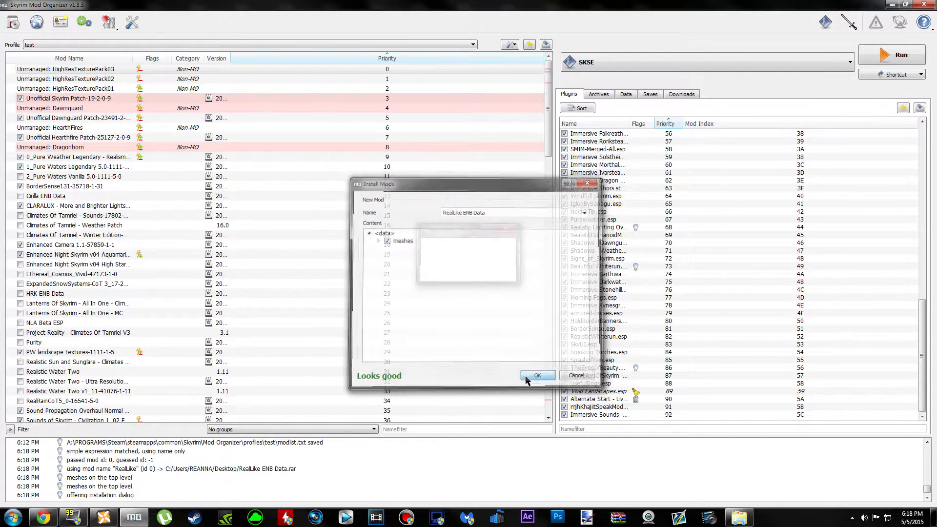
Step: Enable the RealLike ENB Data mod at the end of the mod list and minimize the mod manager
drag(549, 103, 555, 366)
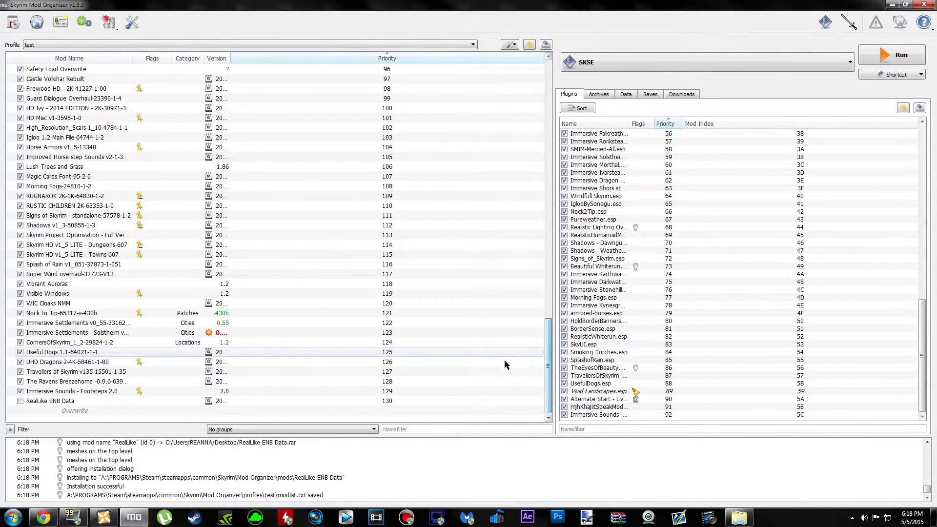
click(20, 401)
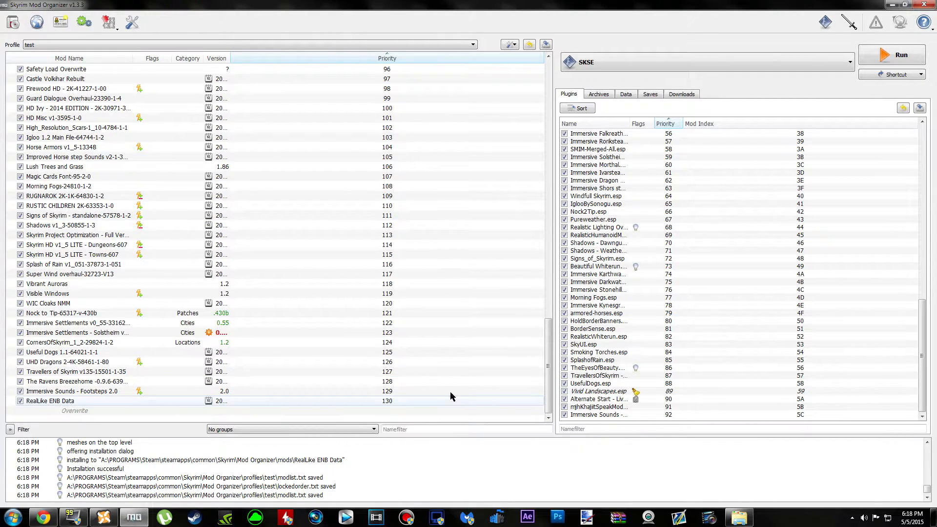
click(892, 4)
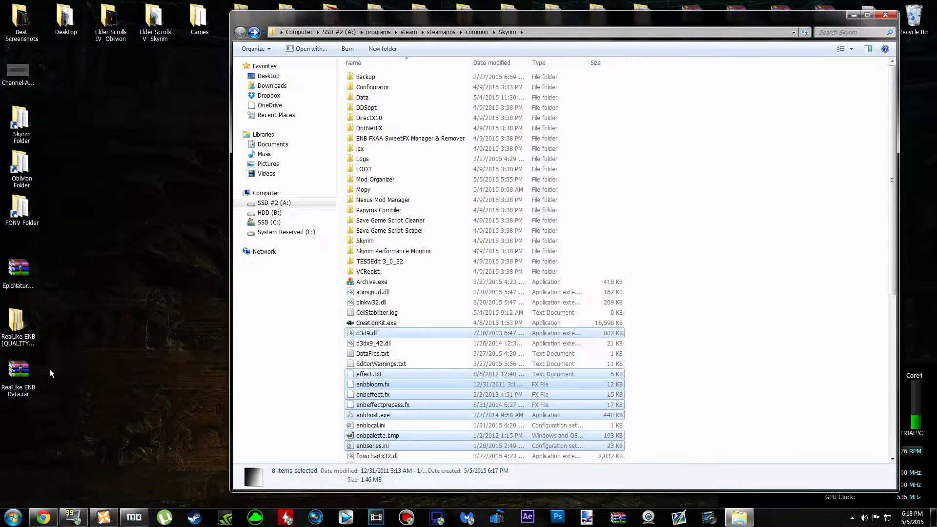
Step: Send RealLike ENB Data.rar on the Desktop to the Recycle Bin
click(18, 372)
key(Delete)
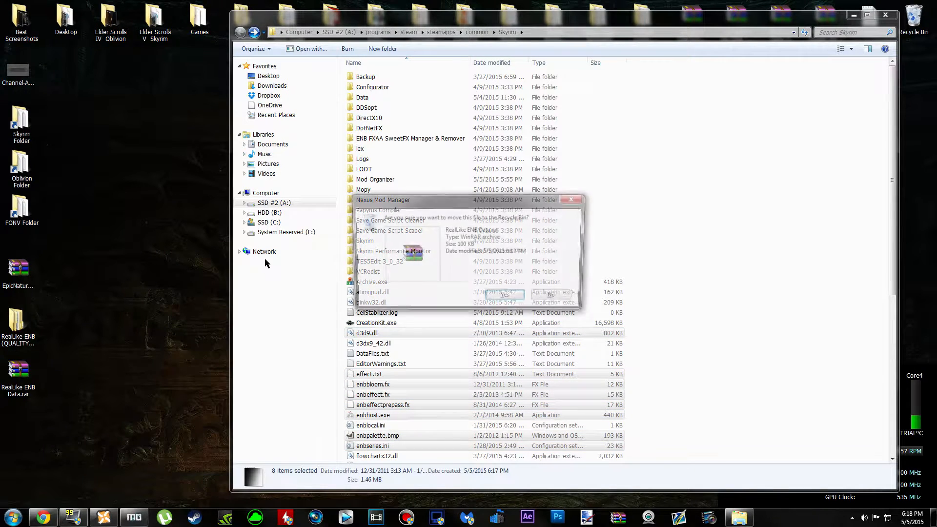
key(Return)
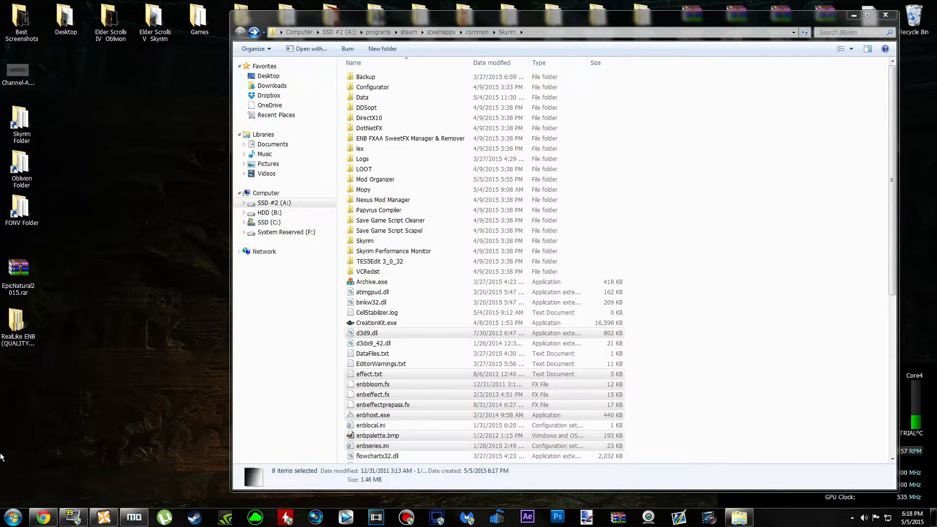
Step: Switch to Chrome and review the installation instructions in the RealLike ENB mod description
click(43, 518)
click(262, 131)
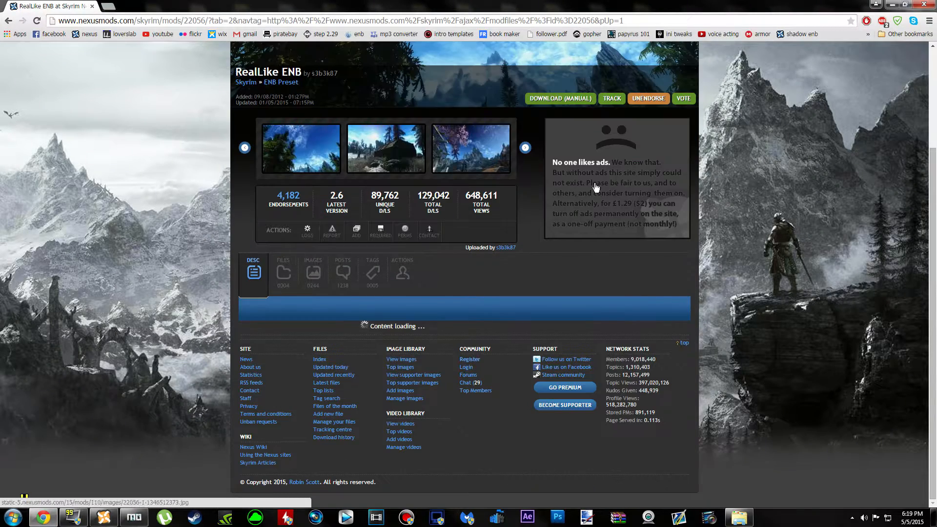
scroll(568, 388, down, 6)
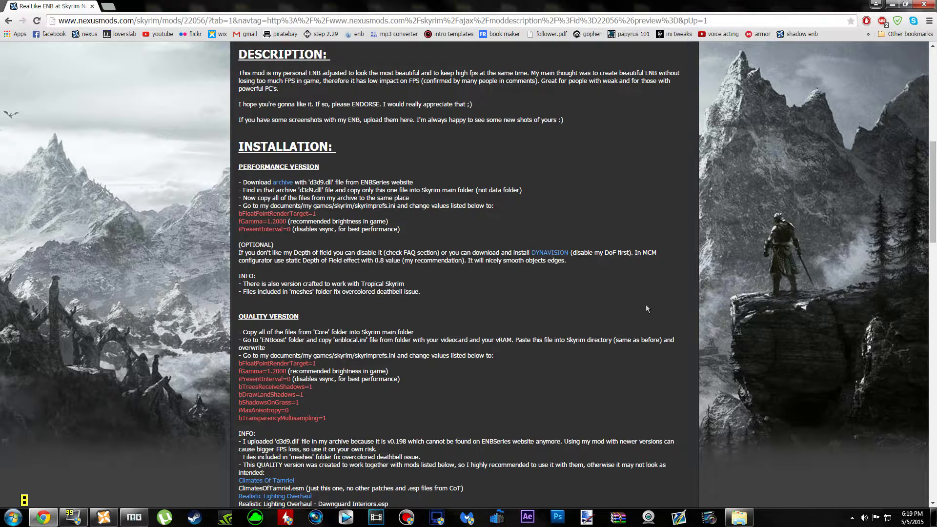
click(892, 4)
Step: Browse to the Skyrim folder in My Games under Documents and open SkyrimPrefs.ini in Notepad++
click(721, 288)
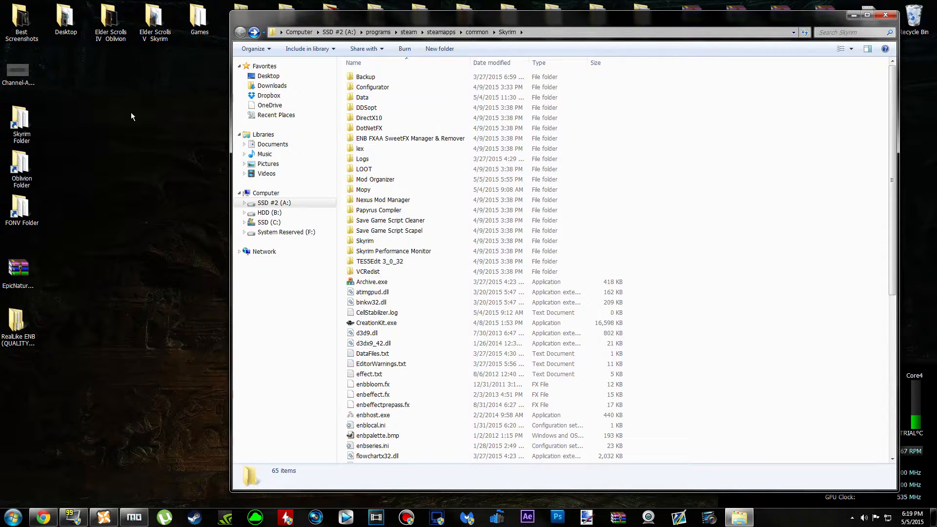
click(268, 144)
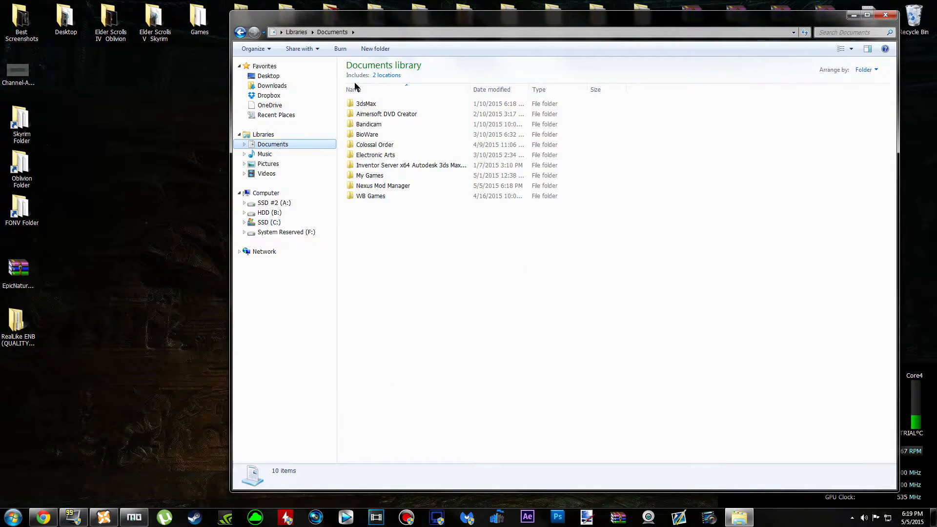
double_click(409, 177)
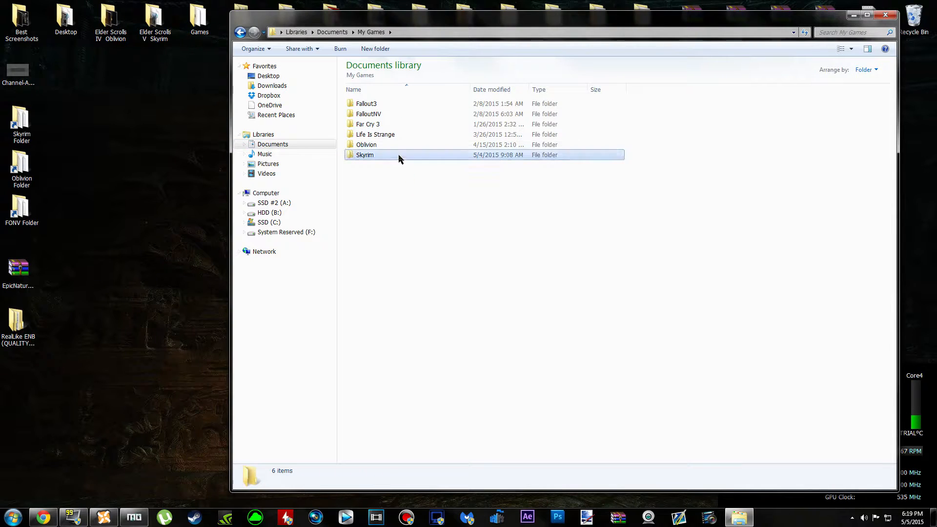
double_click(396, 155)
click(379, 197)
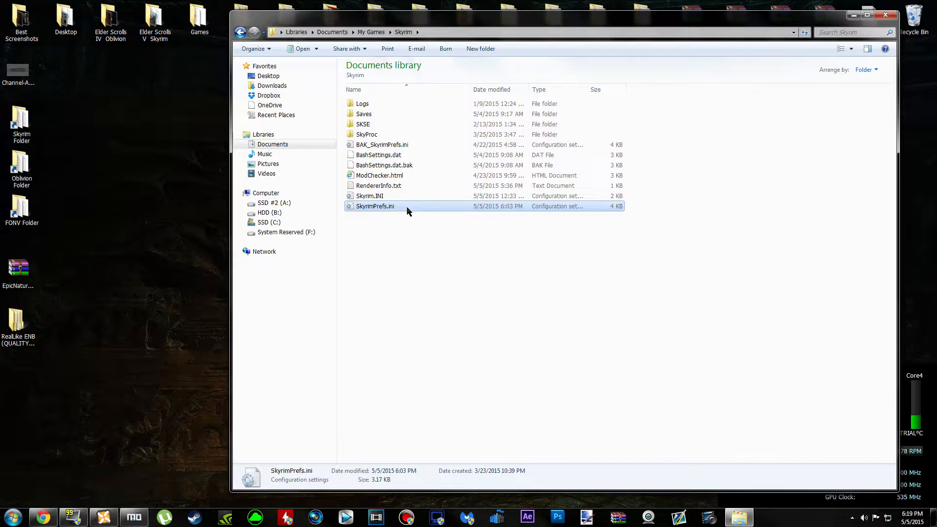
click(396, 198)
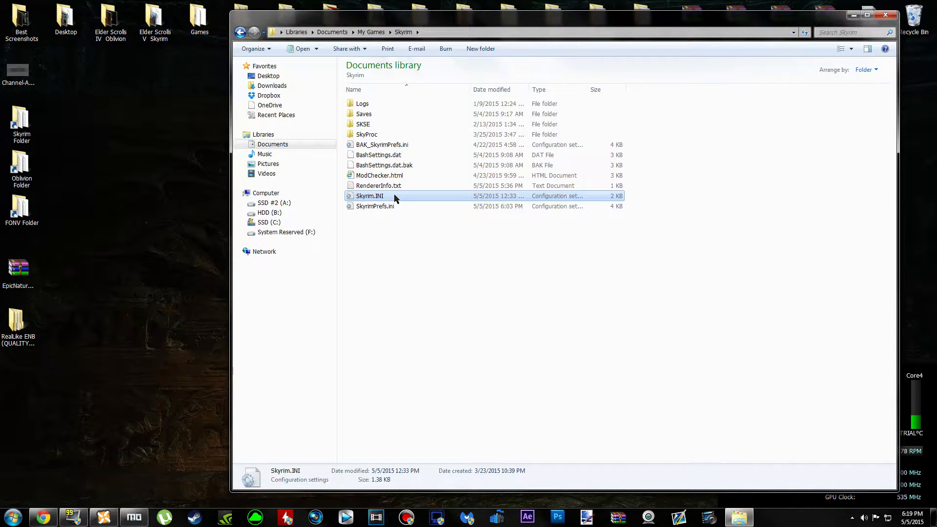
click(427, 207)
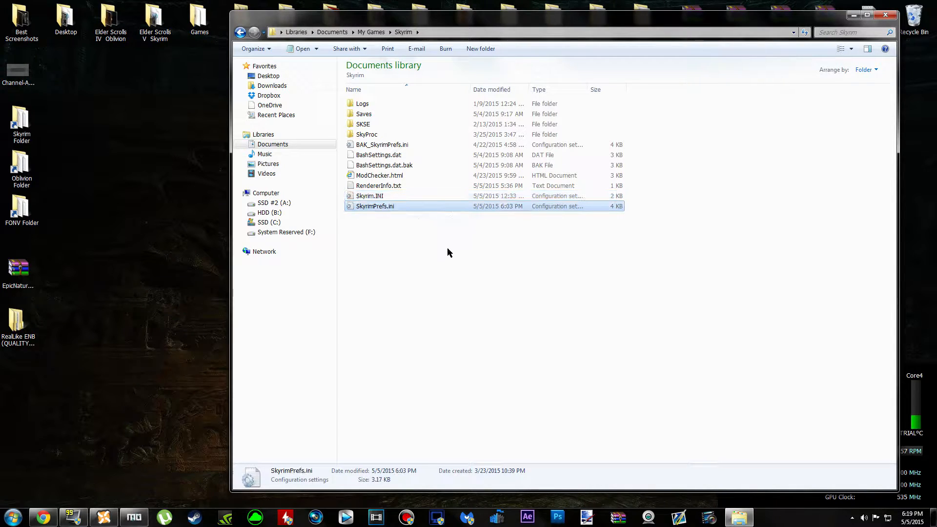
right_click(412, 207)
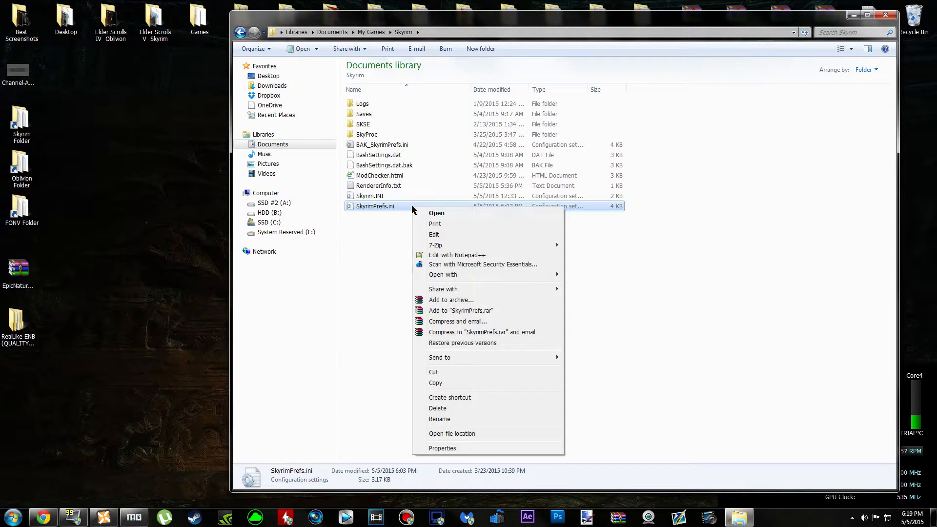
click(500, 256)
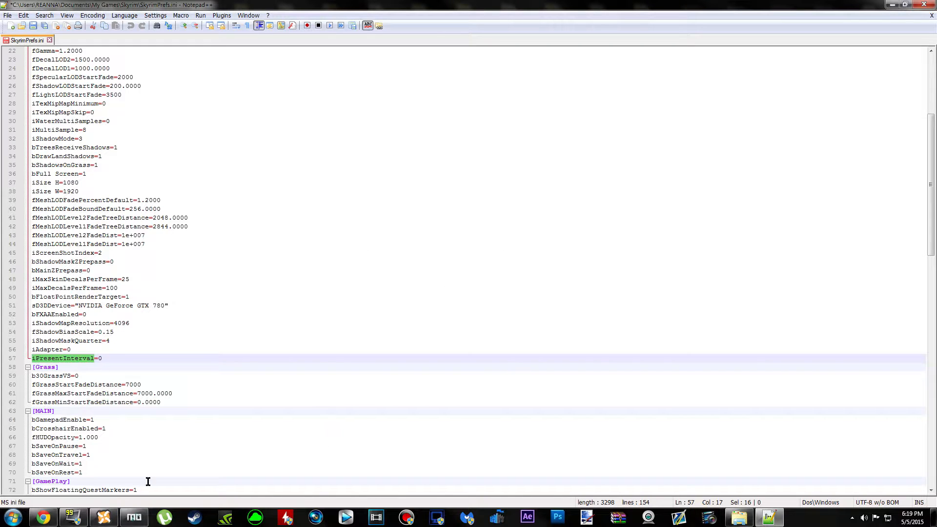
Step: Switch to Mod Organizer, open skyrimprefs.ini in its INI Editor, and move and enlarge the editor window
click(135, 516)
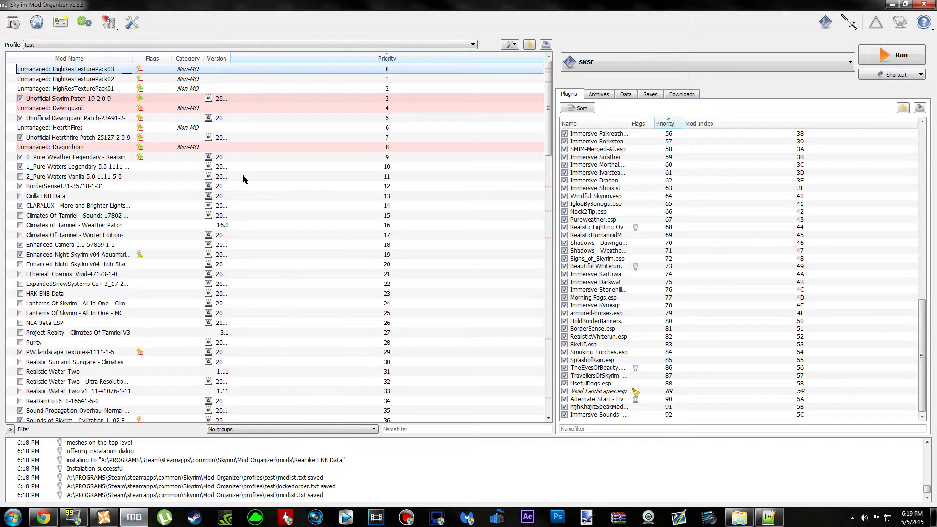
click(115, 25)
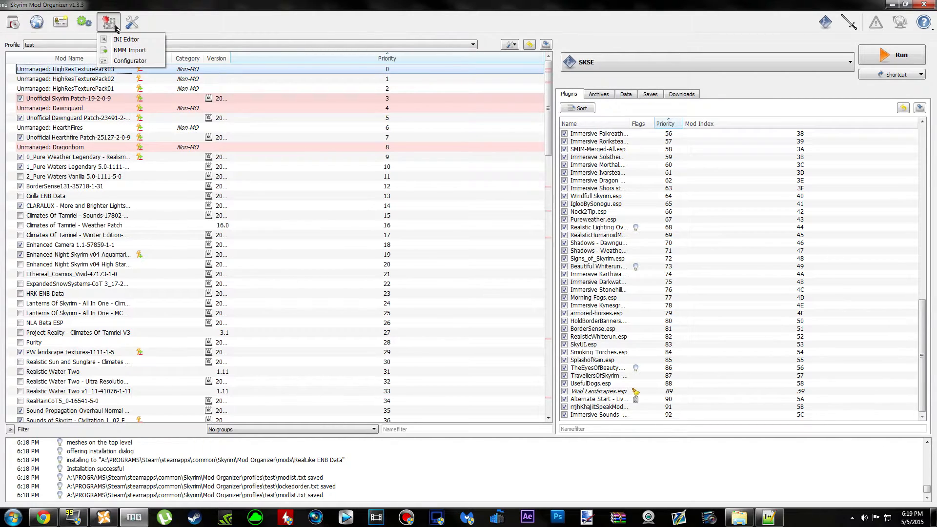
click(126, 39)
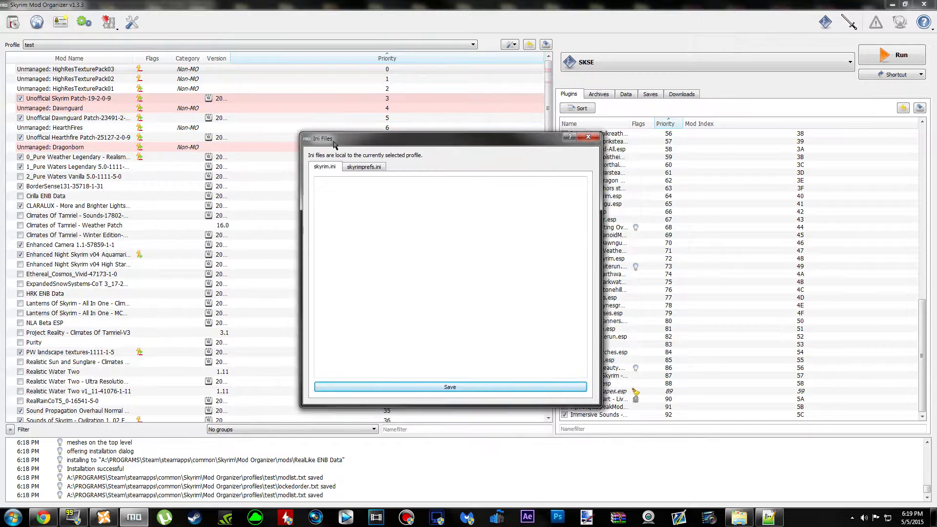
drag(334, 143, 92, 53)
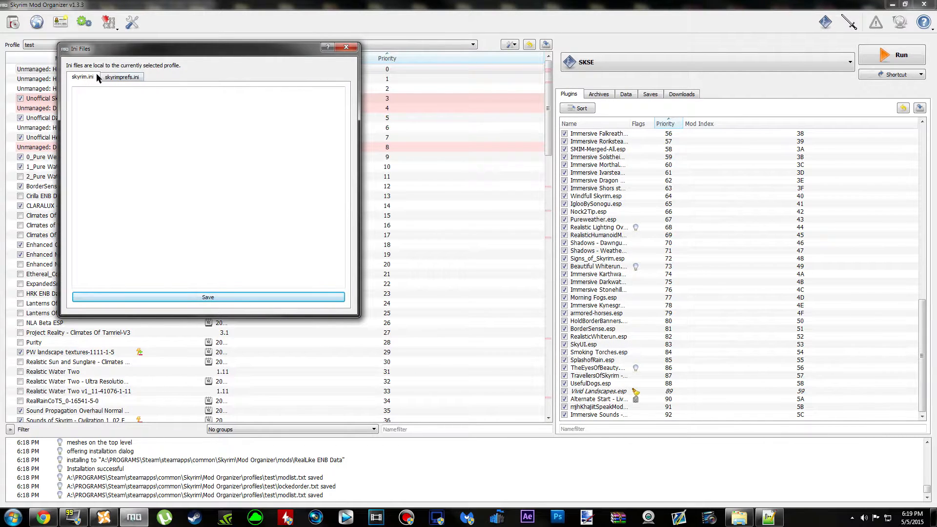
click(125, 77)
drag(357, 316, 439, 436)
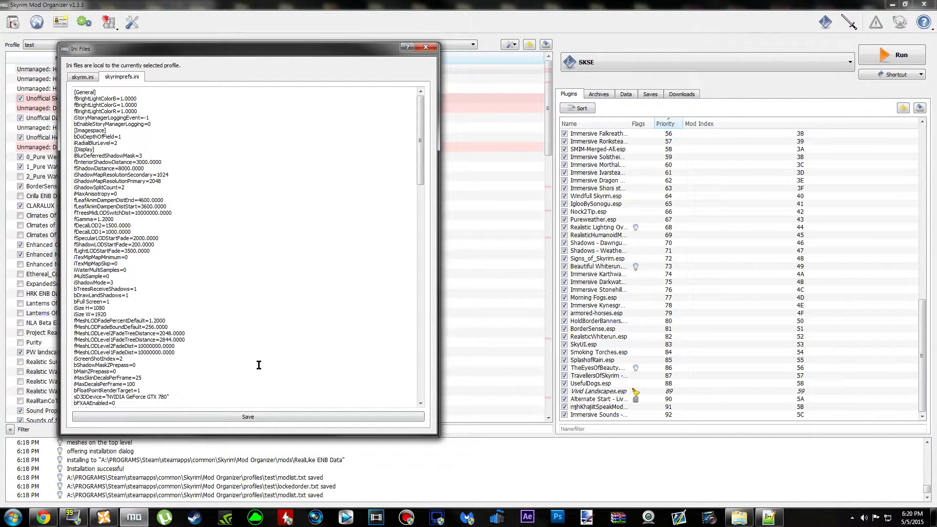
Step: Switch to Chrome and copy the setting name bFloatPointRenderTarget from the Quality version's skyrimprefs.ini instructions
click(44, 517)
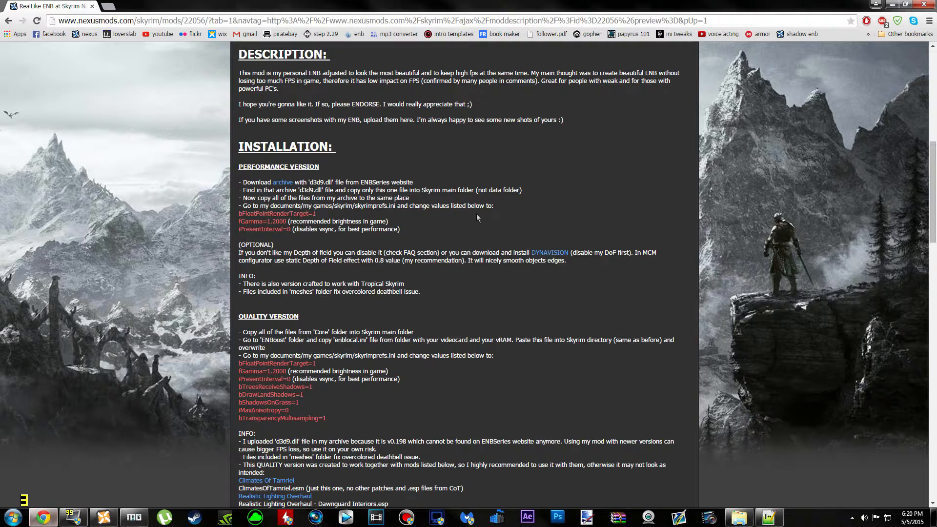
scroll(379, 252, down, 2)
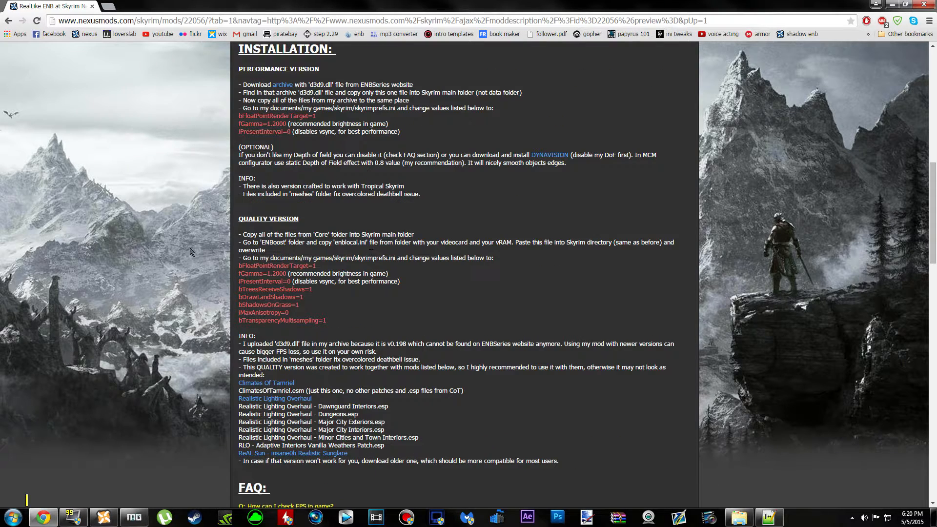
drag(239, 212, 431, 315)
click(422, 341)
double_click(269, 266)
key(ctrl+c)
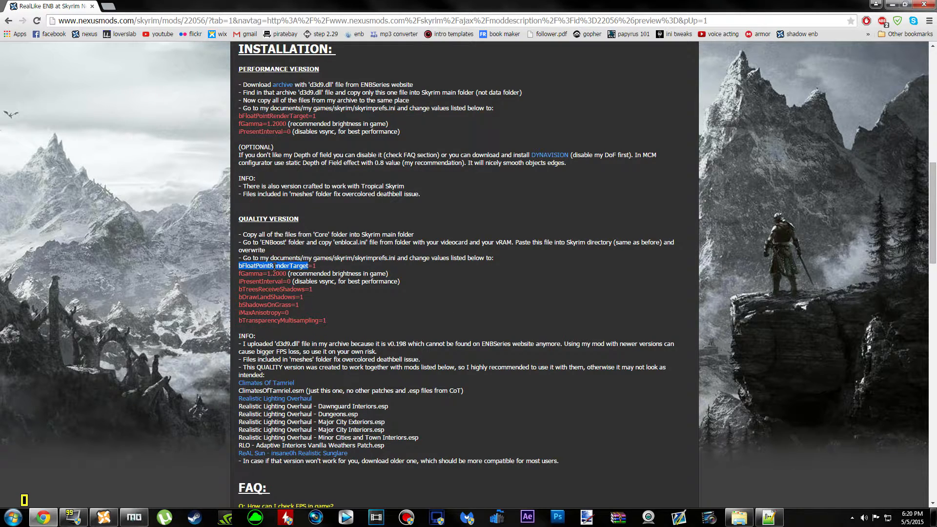
Step: Switch to Notepad++ and find bFloatPointRenderTarget in SkyrimPrefs.ini to check its value
click(770, 518)
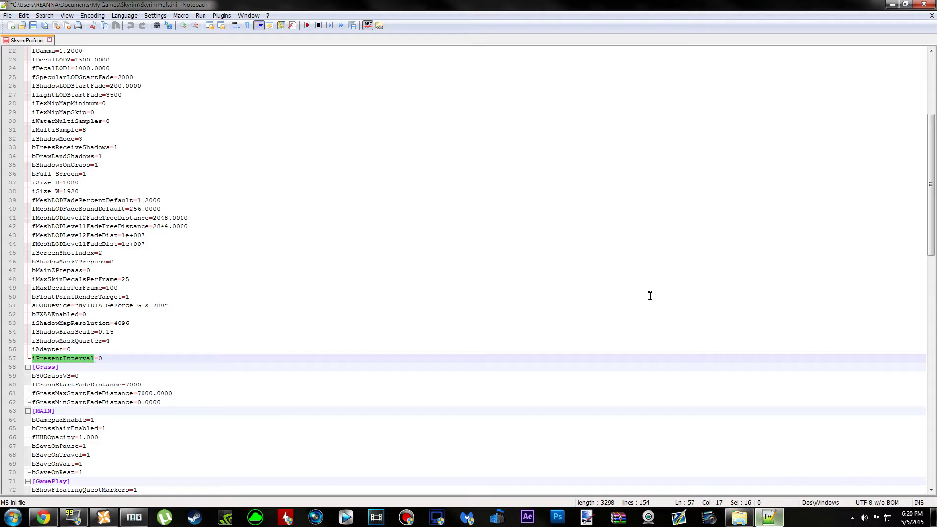
key(ctrl+f)
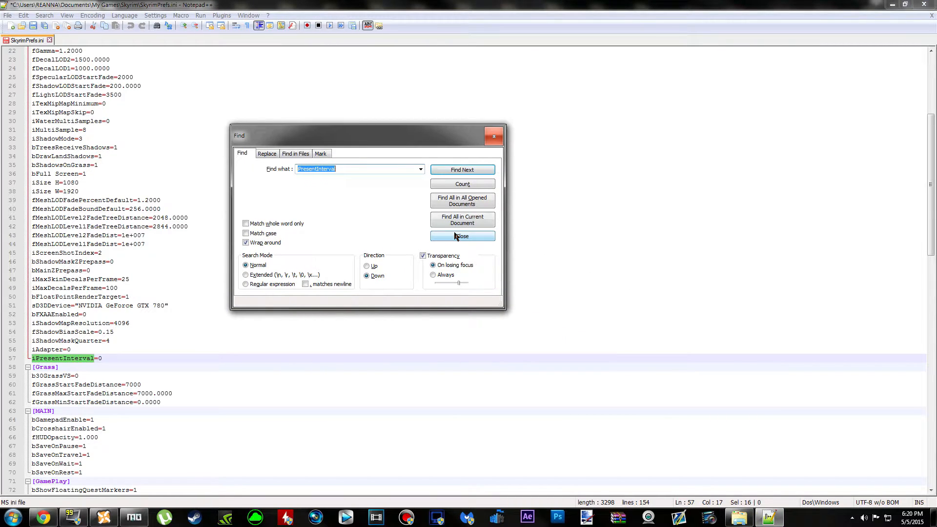
key(ctrl+v)
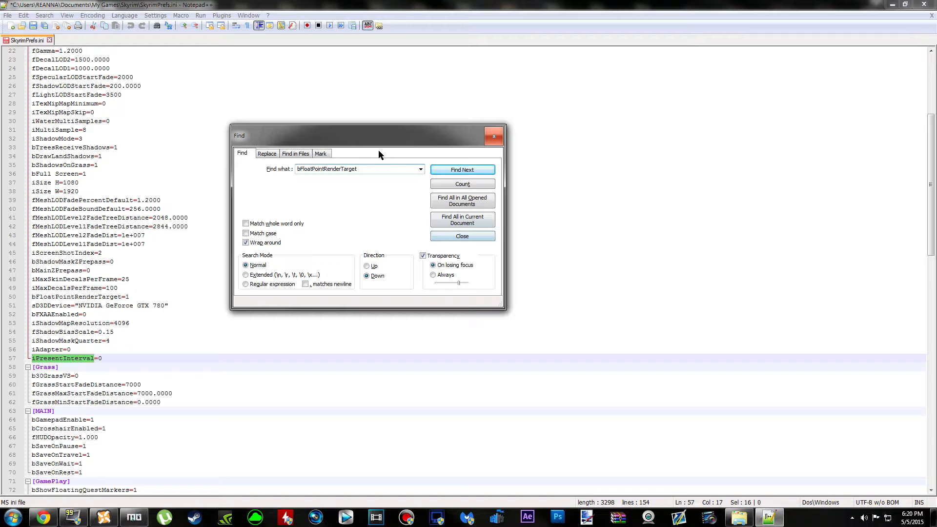
click(472, 171)
click(493, 136)
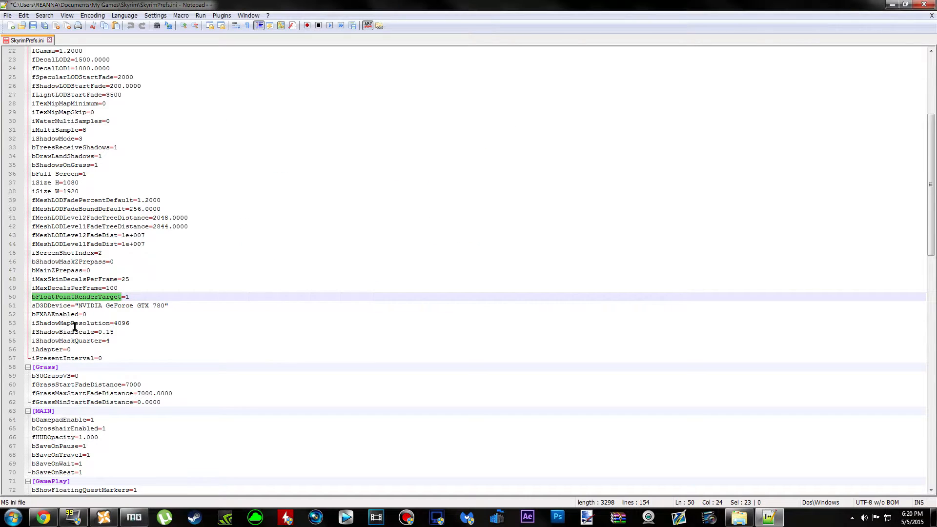
click(143, 296)
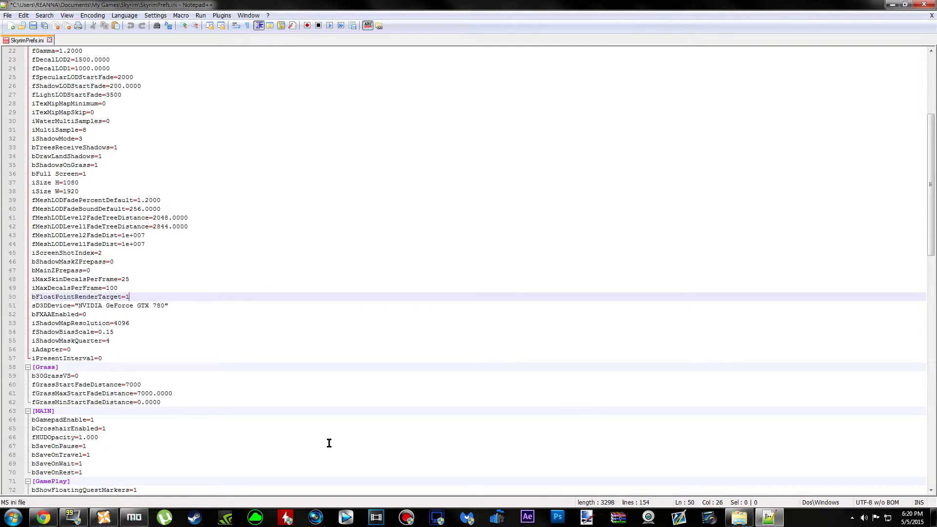
Step: Switch to Mod Organizer and locate bFloatPointRenderTarget under the [Display] section of skyrimprefs.ini
click(134, 517)
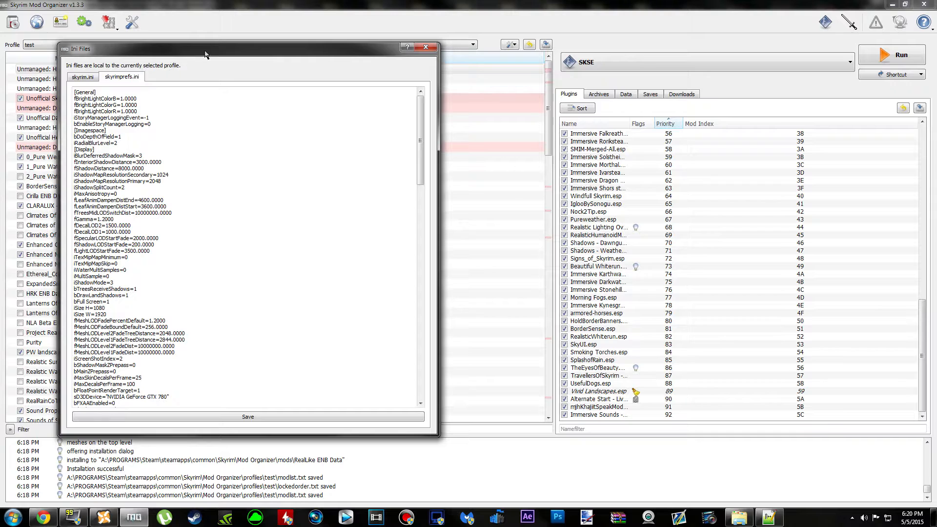
drag(201, 56, 177, 49)
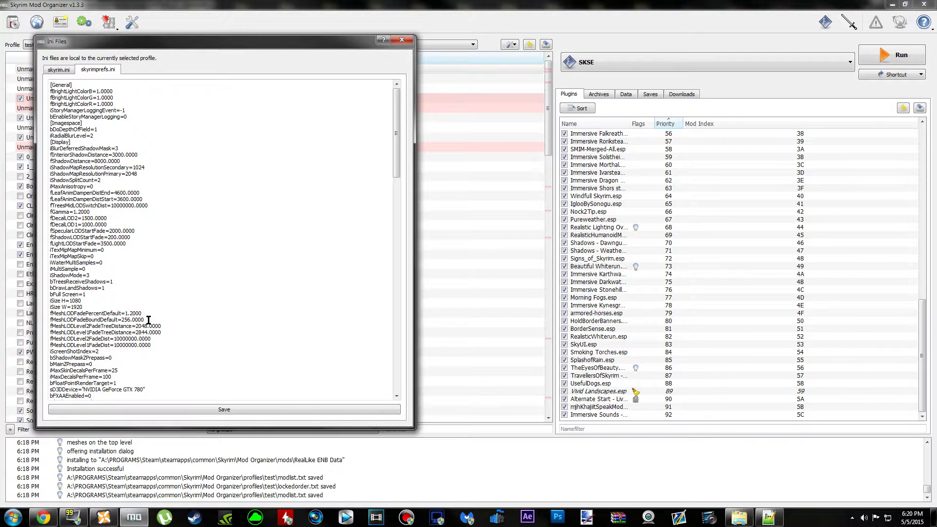
click(125, 382)
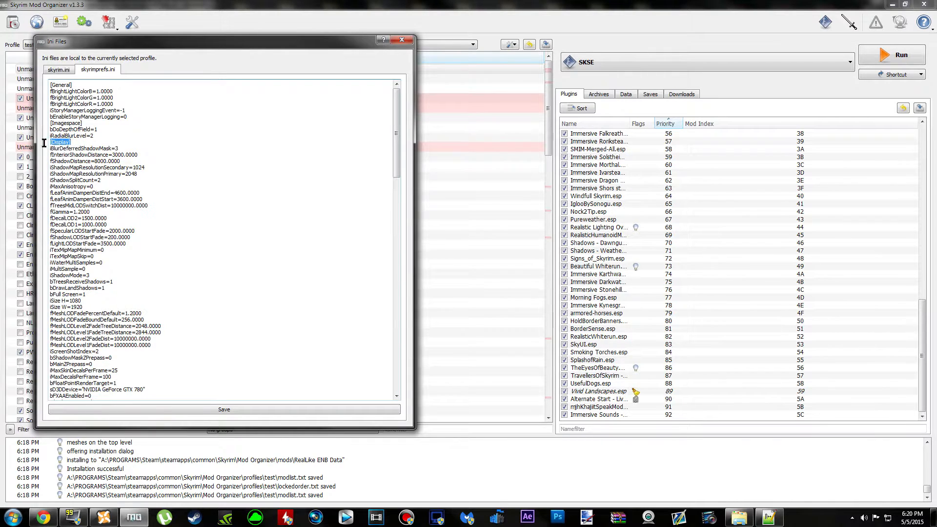
drag(76, 141, 43, 141)
scroll(151, 336, down, 3)
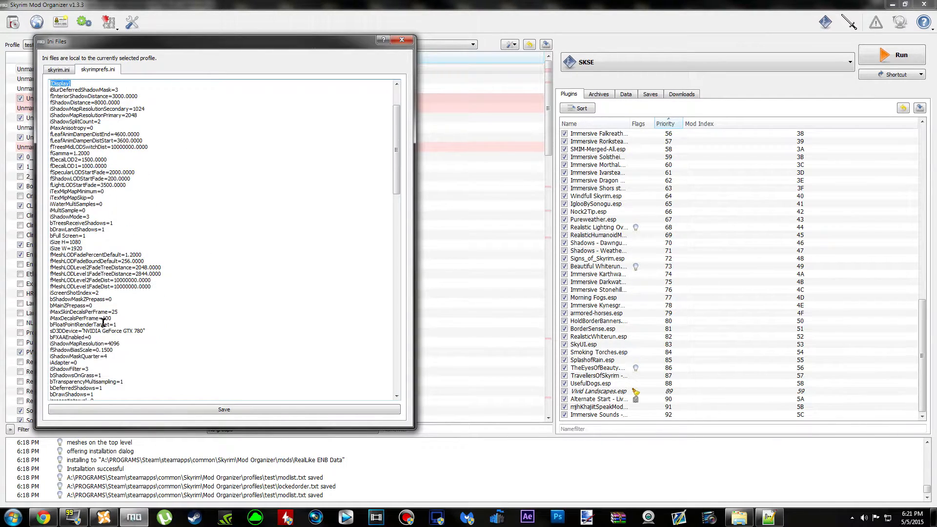
click(131, 324)
Step: Switch to Chrome and copy the setting name fGamma from the Quality version's skyrimprefs.ini instructions
click(43, 517)
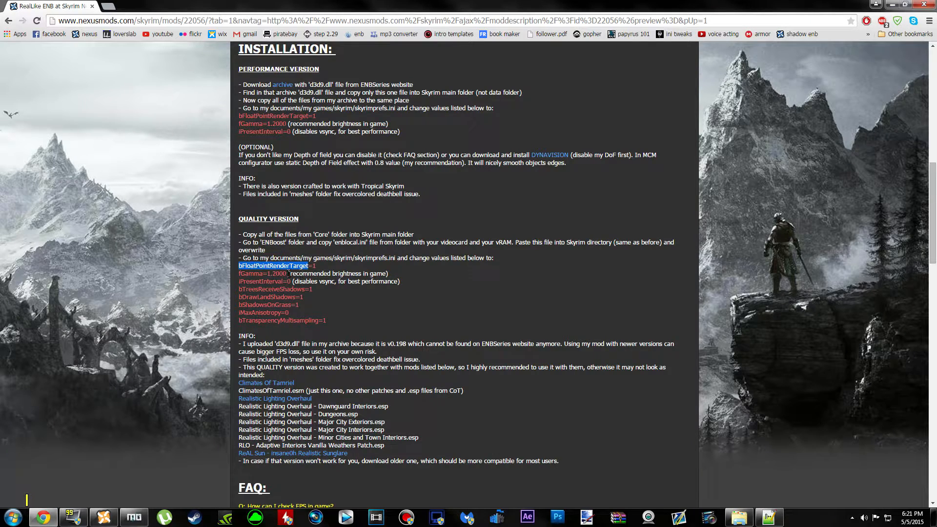
double_click(253, 274)
key(ctrl+c)
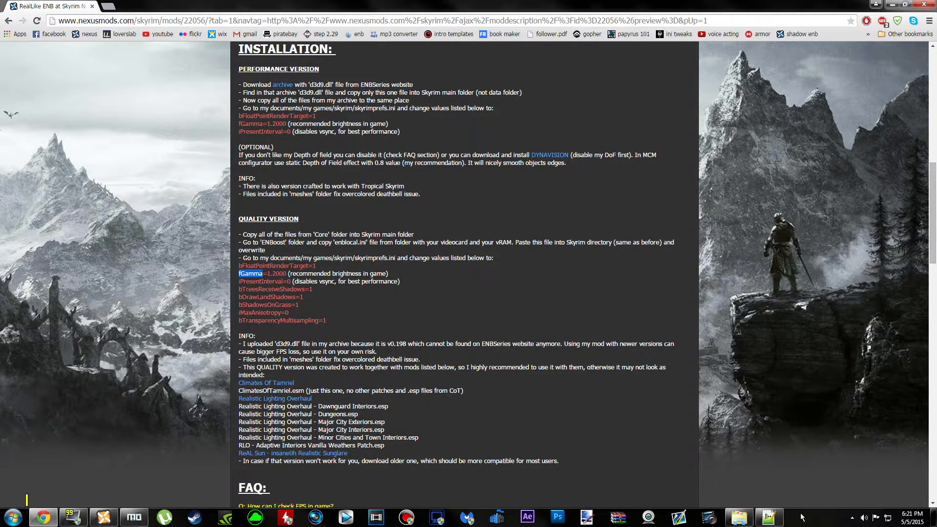
Step: Find fGamma in SkyrimPrefs.ini in Notepad++, and highlight its line in Mod Organizer's skyrimprefs.ini to compare the value
click(769, 517)
key(ctrl+f)
key(ctrl+v)
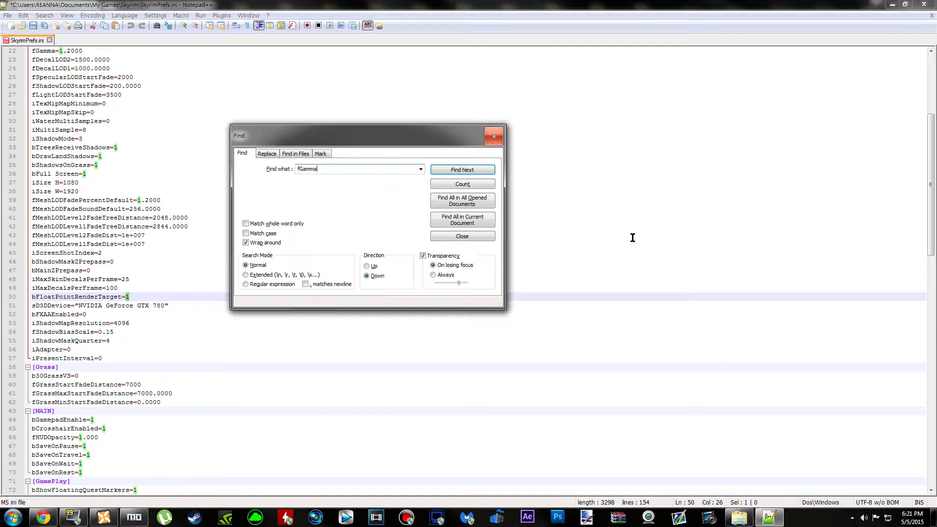
click(488, 171)
click(493, 137)
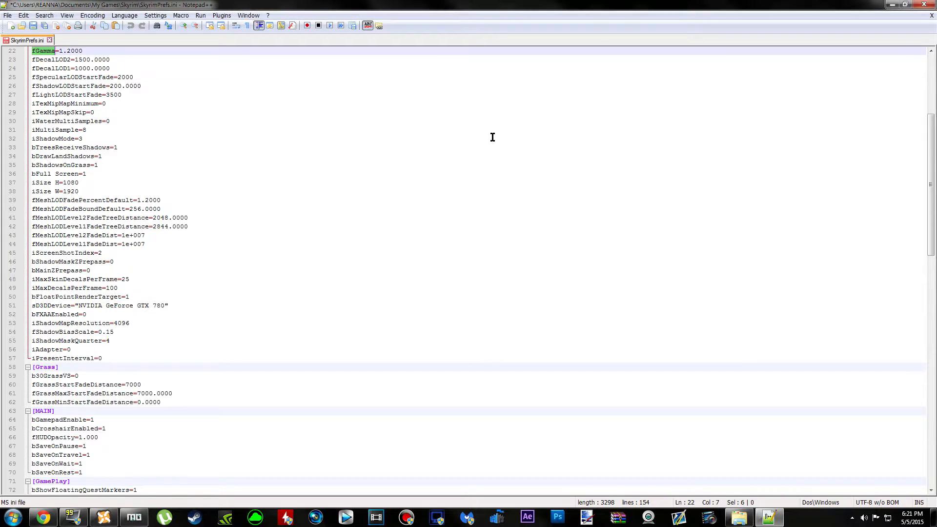
click(134, 517)
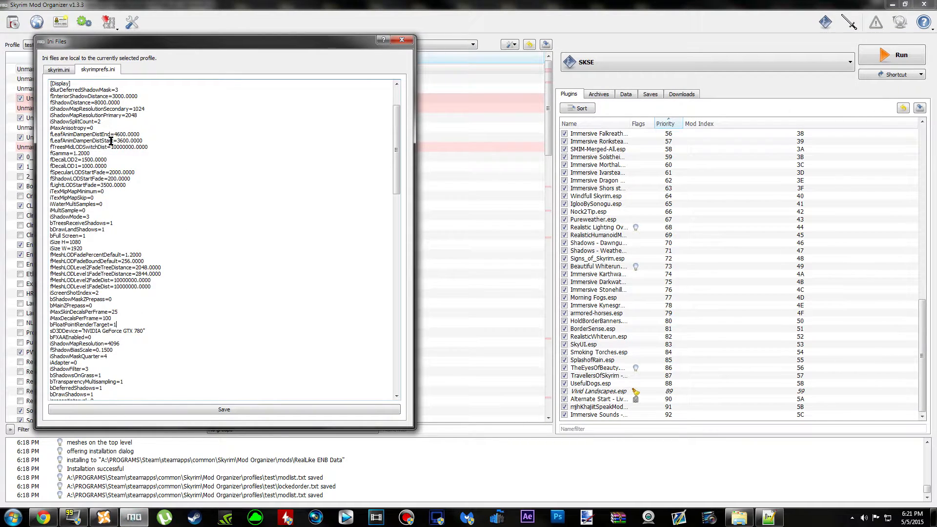
drag(102, 155, 48, 155)
Step: Switch to Chrome and copy the setting name iPresentInterval from the Quality version's instructions
click(44, 517)
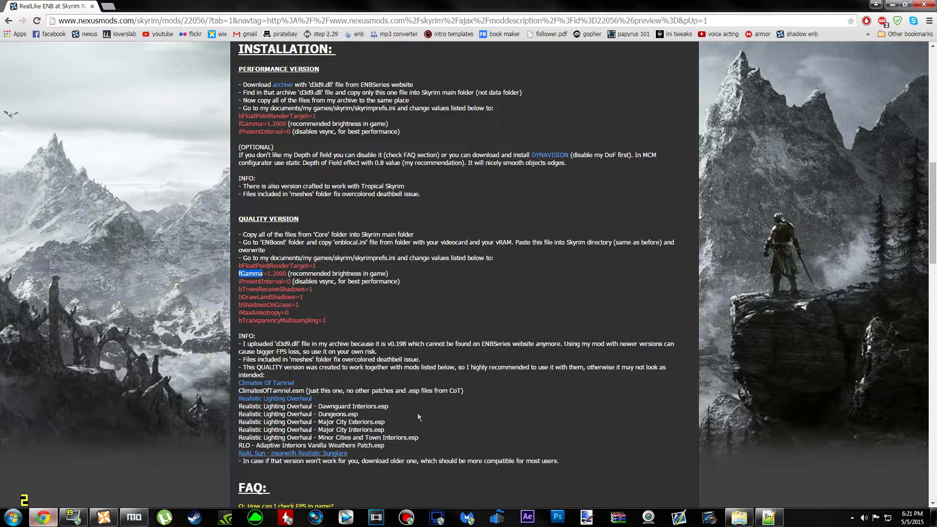
double_click(251, 274)
double_click(253, 281)
key(ctrl+c)
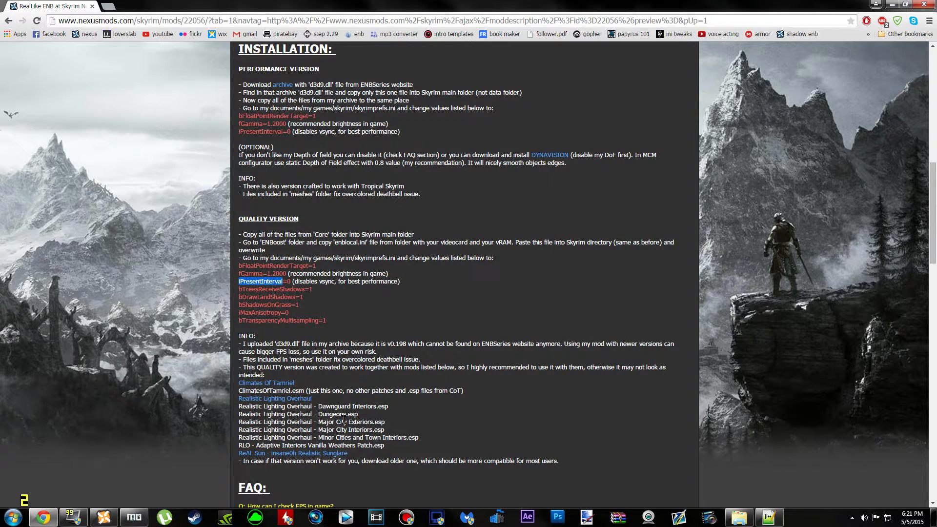
Step: Switch to Notepad++ and find iPresentInterval in SkyrimPrefs.ini, placing the cursor at the end of its line
click(768, 517)
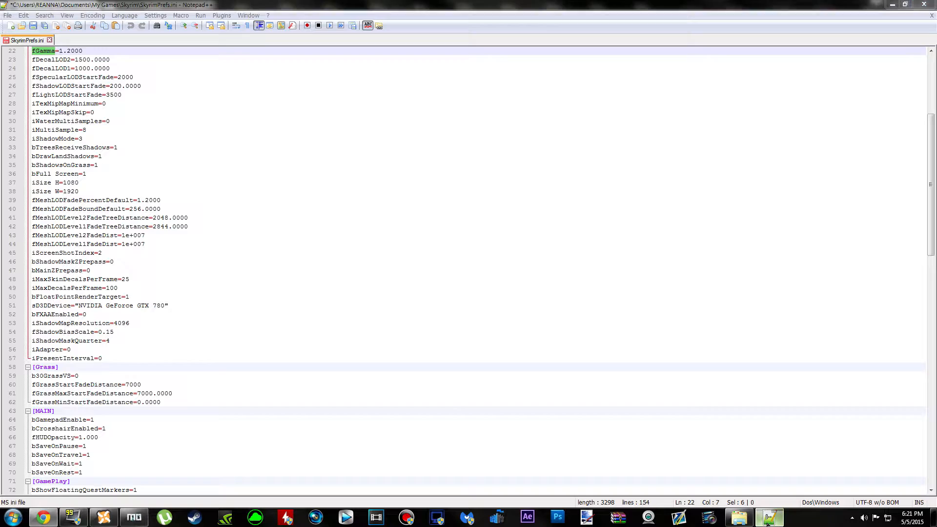
key(ctrl+f)
key(ctrl+v)
click(492, 172)
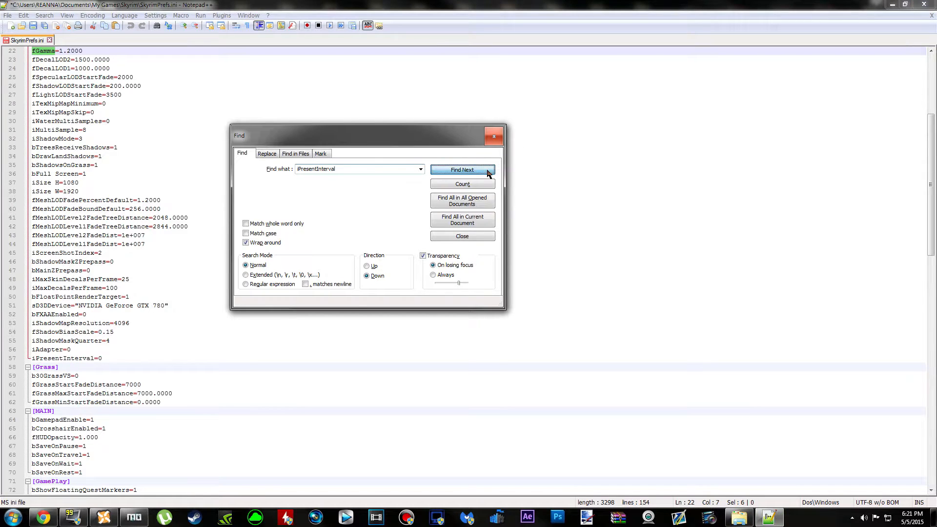
click(494, 137)
click(143, 359)
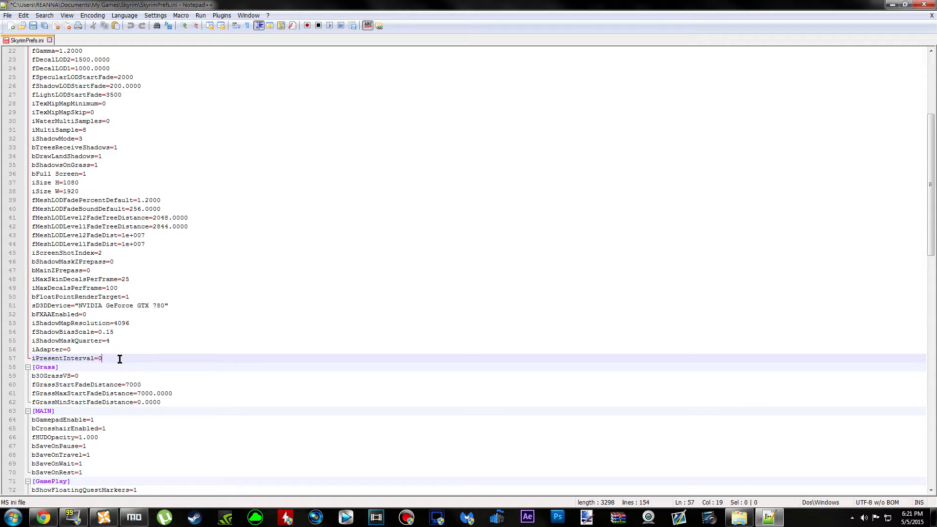
Step: Switch to Mod Organizer and highlight the ipresentinterval line at the end of the [Display] section of skyrimprefs.ini
click(130, 516)
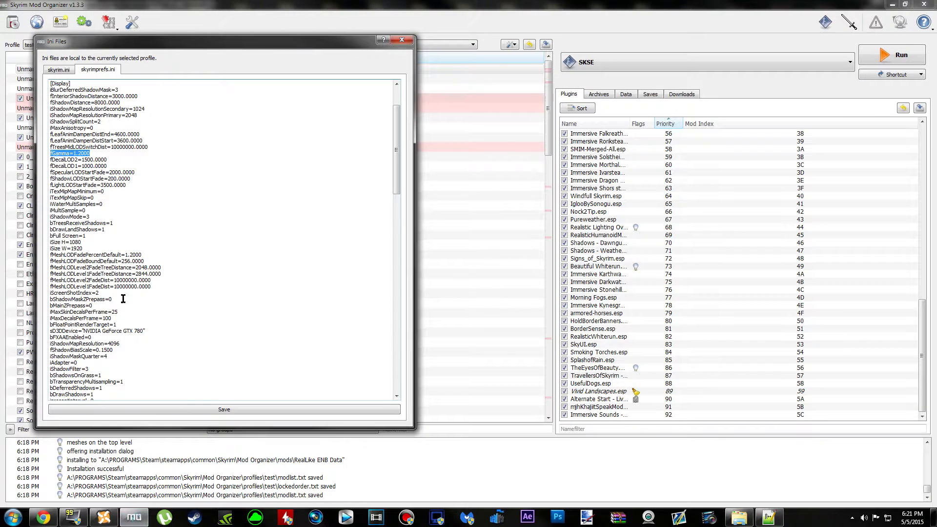
scroll(122, 331, down, 3)
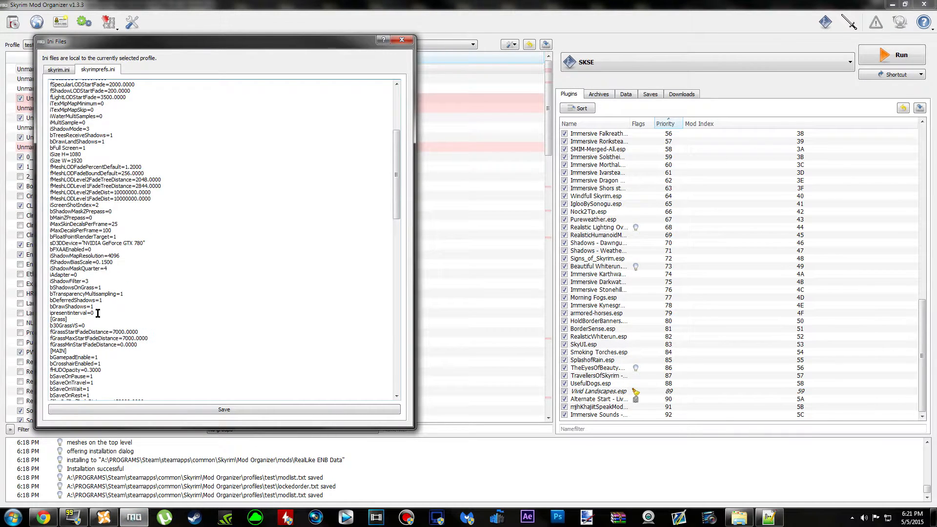
drag(95, 313, 50, 313)
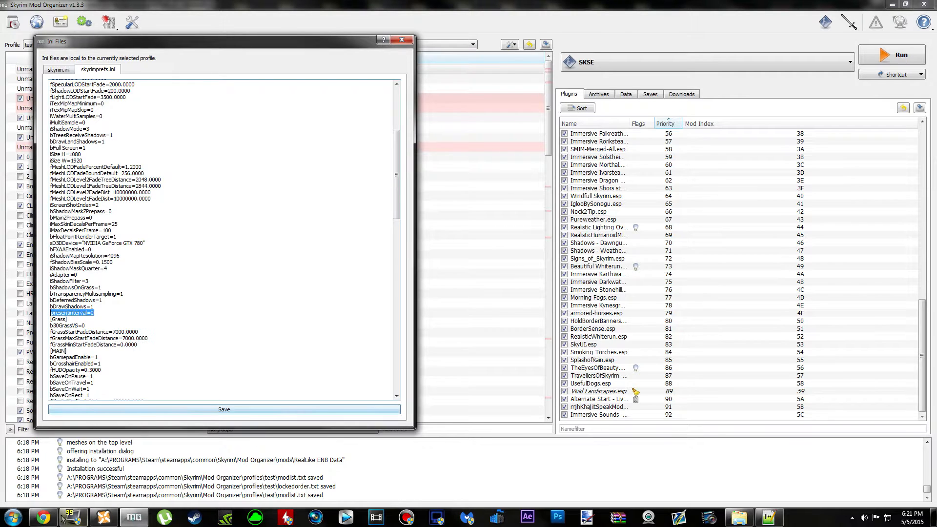
Step: Switch to Chrome and copy the setting name bTreesReceiveShadows from the Quality version's instructions
click(44, 516)
double_click(270, 289)
key(ctrl+c)
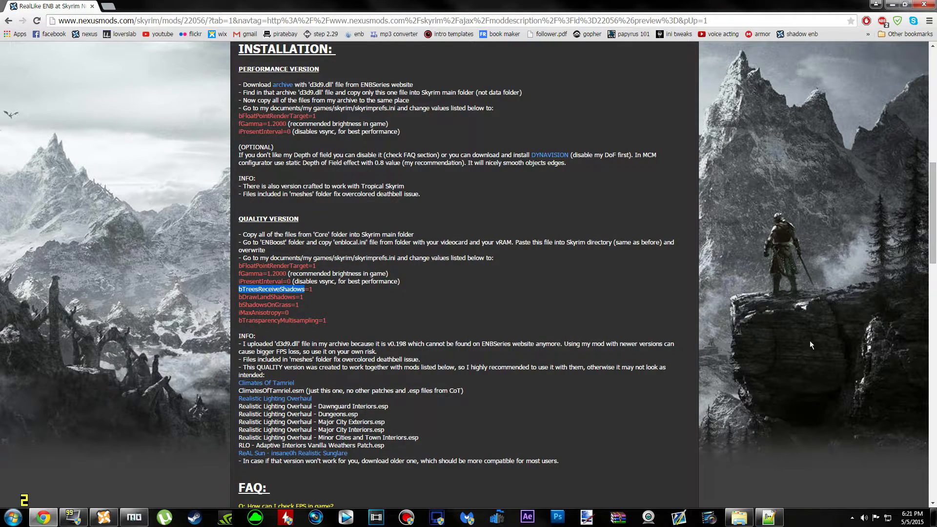
Step: Find bTreesReceiveShadows in SkyrimPrefs.ini in Notepad++, and highlight its line in Mod Organizer's skyrimprefs.ini to compare the value
click(769, 517)
key(ctrl+f)
key(ctrl+v)
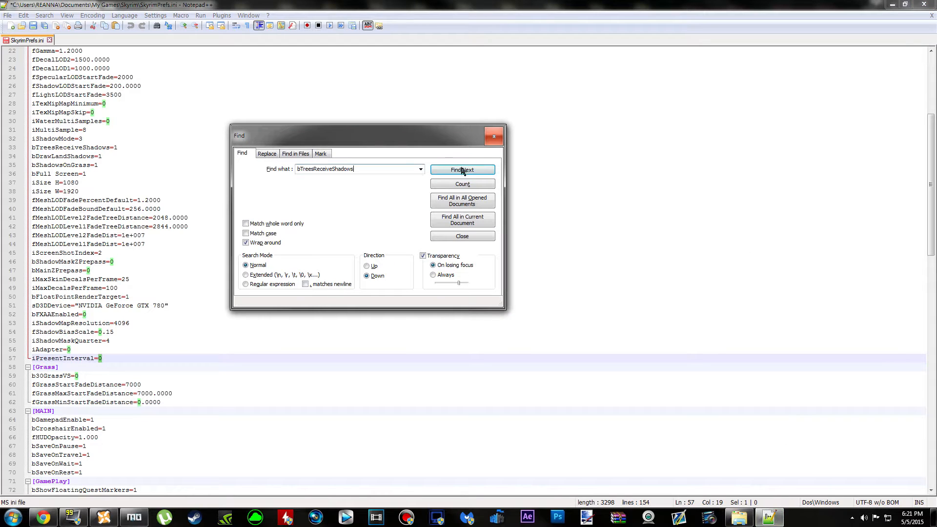
click(490, 169)
click(493, 139)
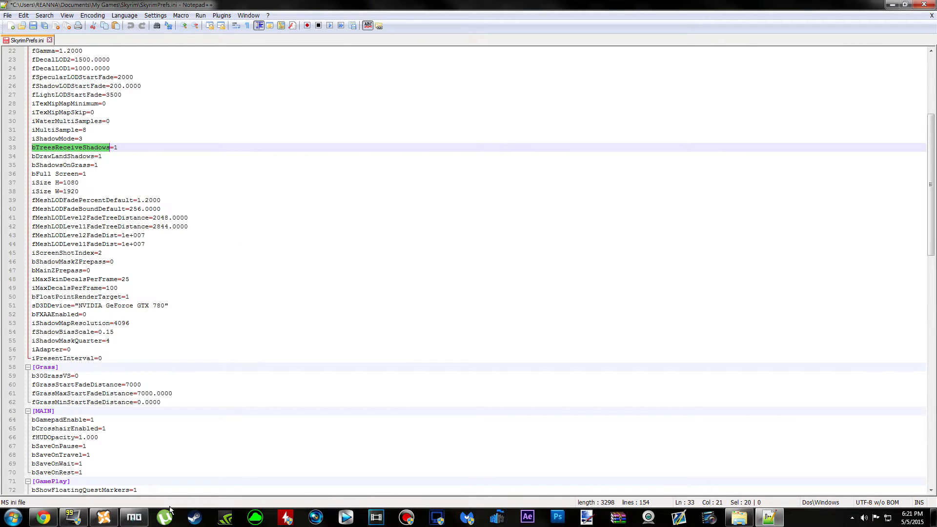
click(135, 517)
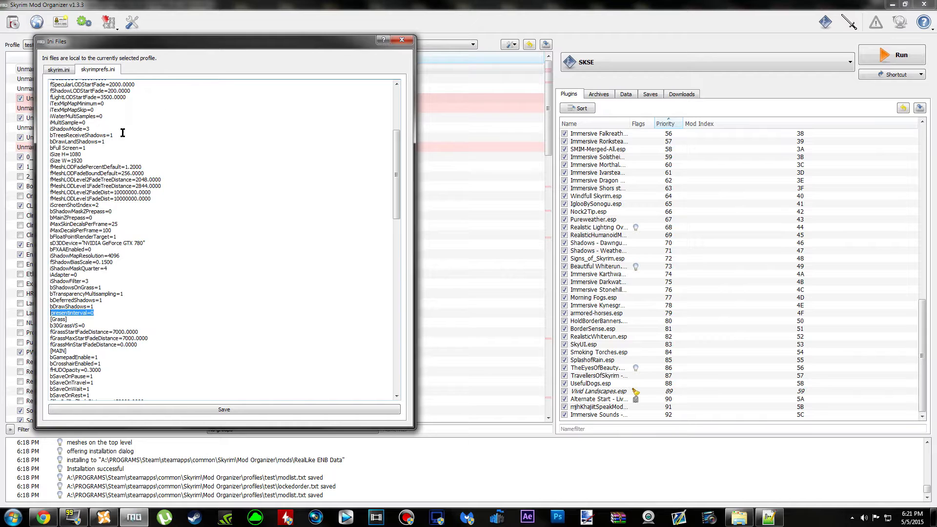
drag(114, 135, 58, 136)
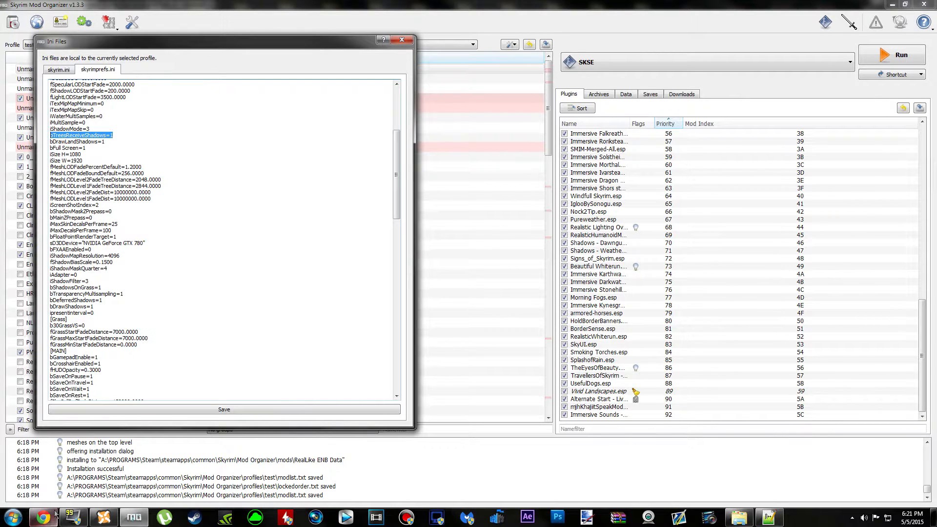
Step: Switch to Chrome and copy the setting name bDrawLandShadows from the Quality version's instructions
click(43, 517)
double_click(276, 296)
key(ctrl+c)
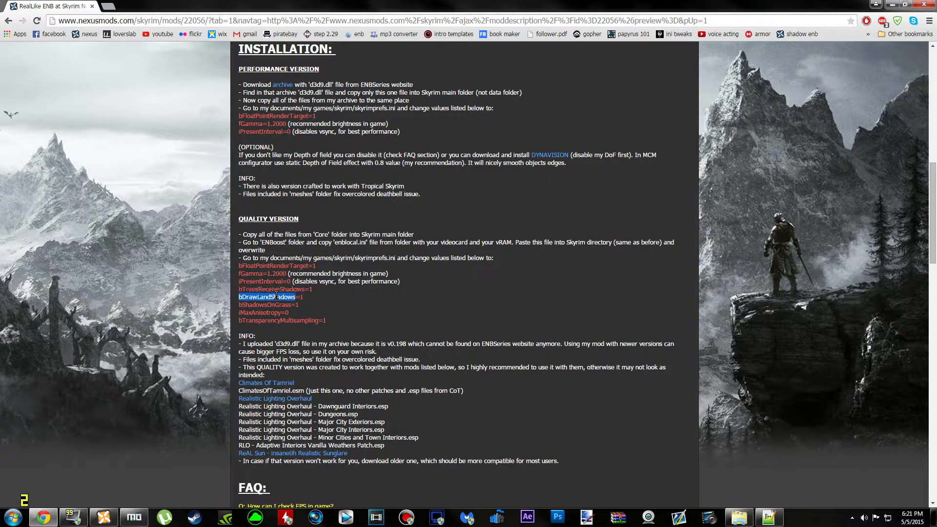
Step: Find bDrawLandShadows in SkyrimPrefs.ini in Notepad++, and highlight its line in Mod Organizer's skyrimprefs.ini to compare the value
click(764, 517)
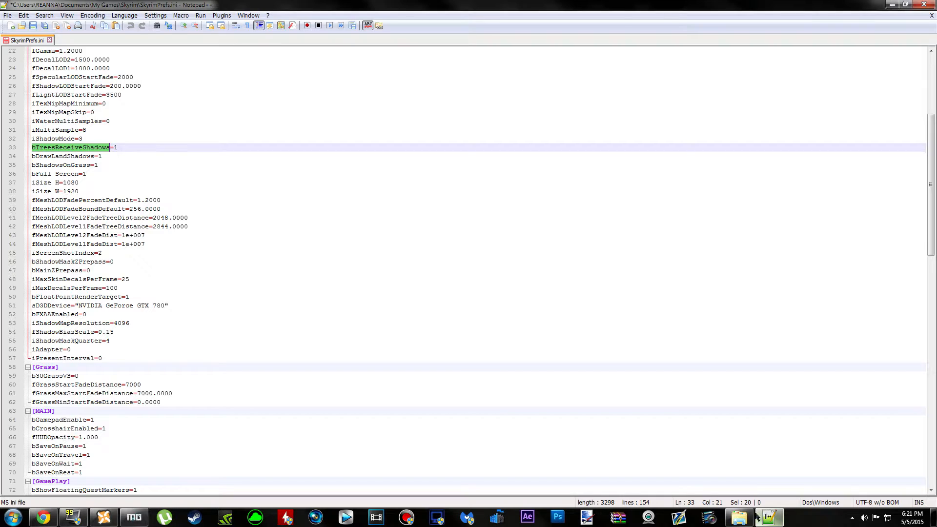
key(ctrl+f)
key(ctrl+v)
click(472, 175)
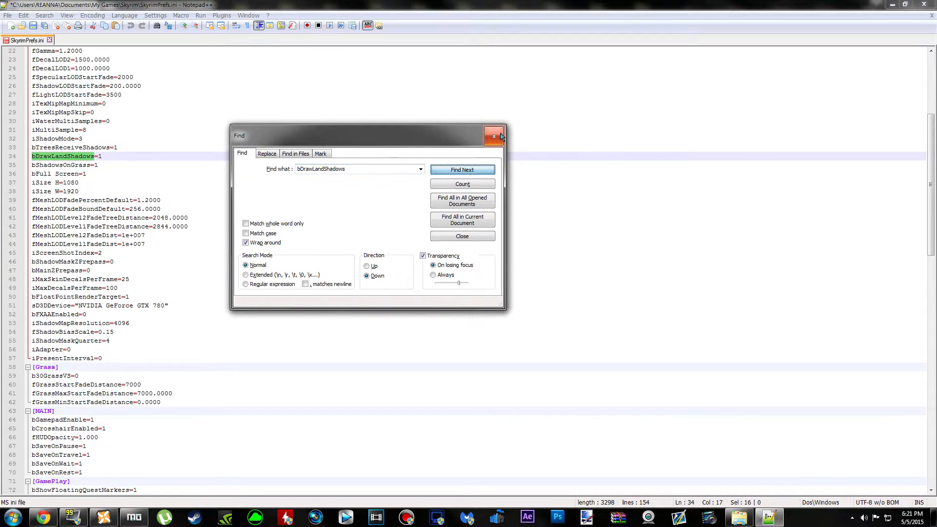
key(Escape)
click(143, 522)
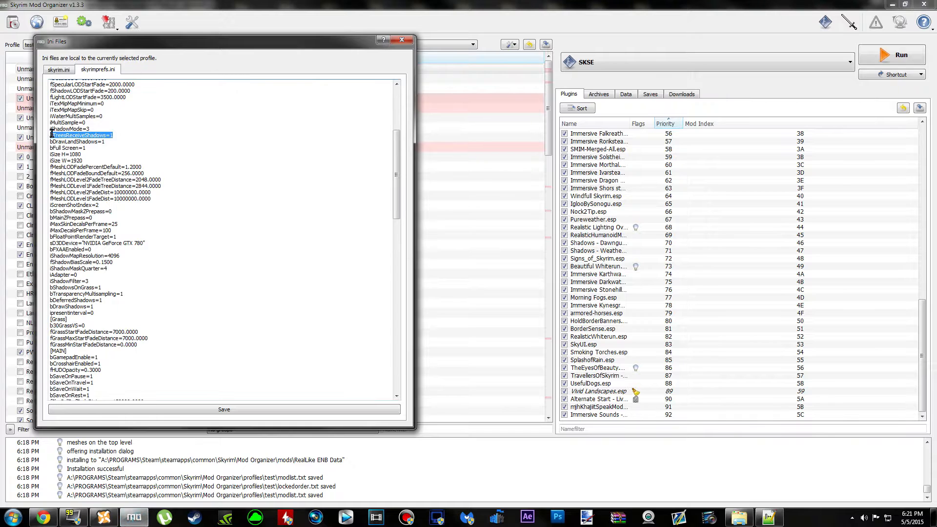
drag(107, 142, 47, 141)
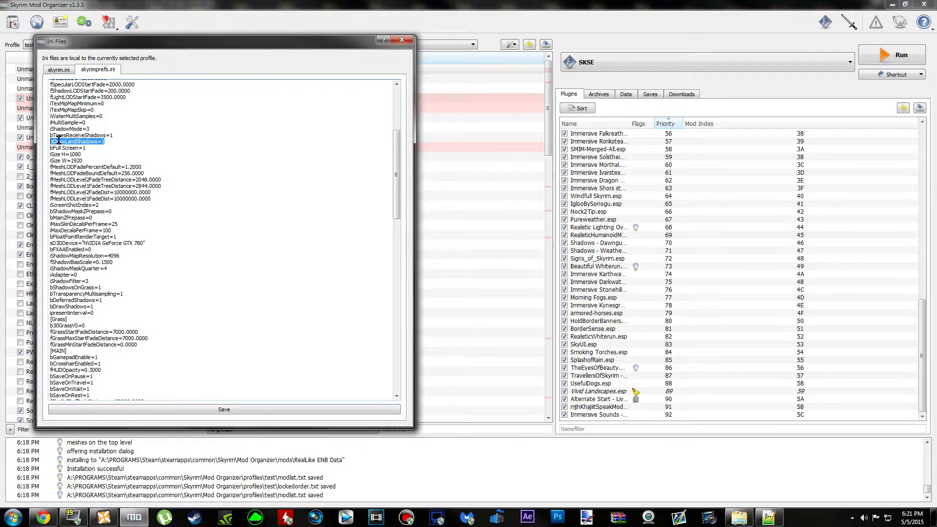
Step: Switch to Chrome and copy the setting name bShadowsOnGrass from the Quality version's instructions
click(43, 517)
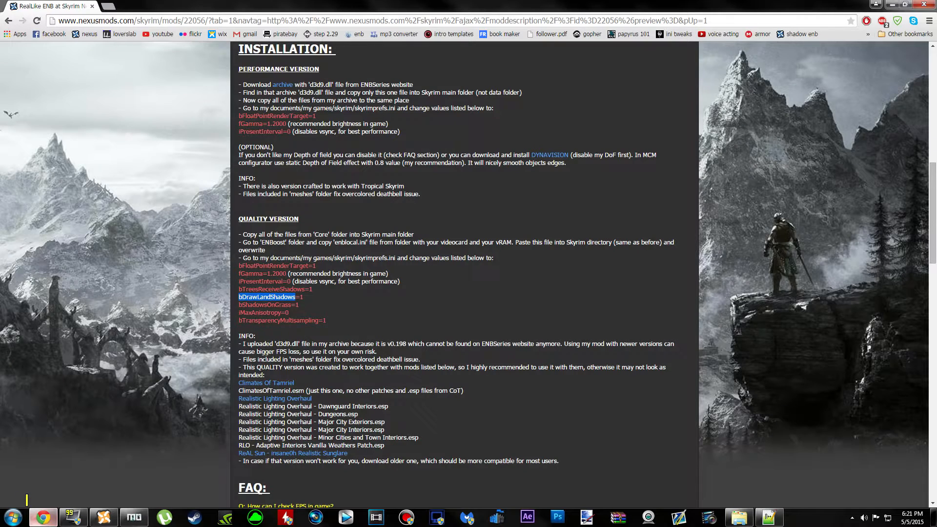
double_click(257, 305)
key(ctrl+c)
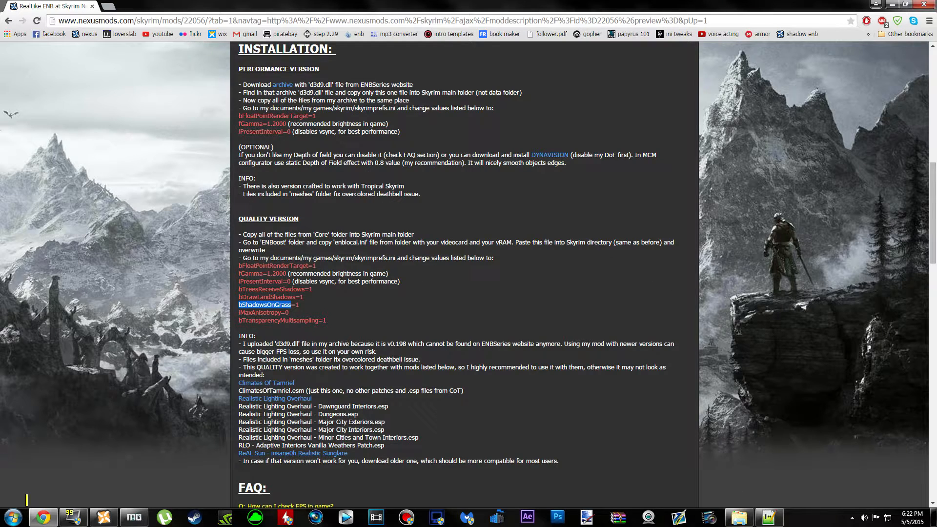
Step: Find bShadowsOnGrass in SkyrimPrefs.ini in Notepad++, and highlight its line in Mod Organizer's skyrimprefs.ini to compare the value
click(768, 517)
key(ctrl+f)
key(ctrl+v)
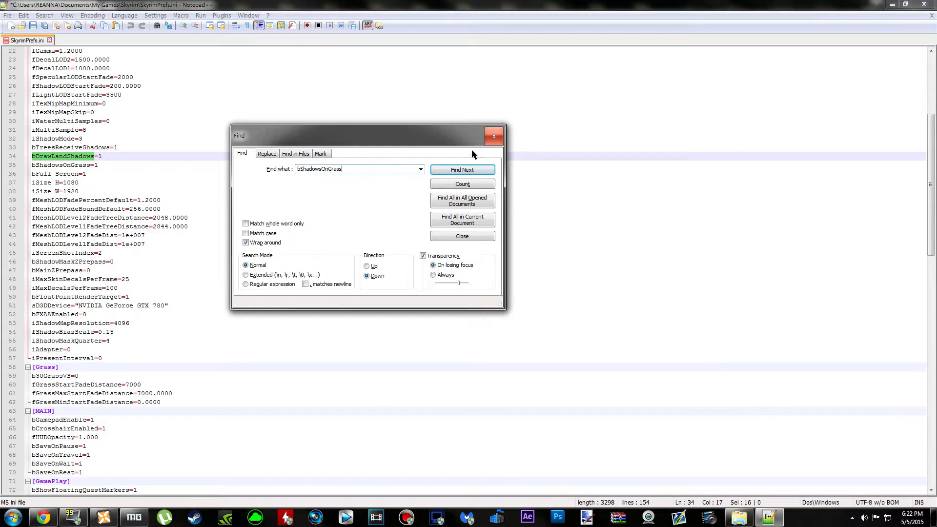
click(479, 170)
click(501, 136)
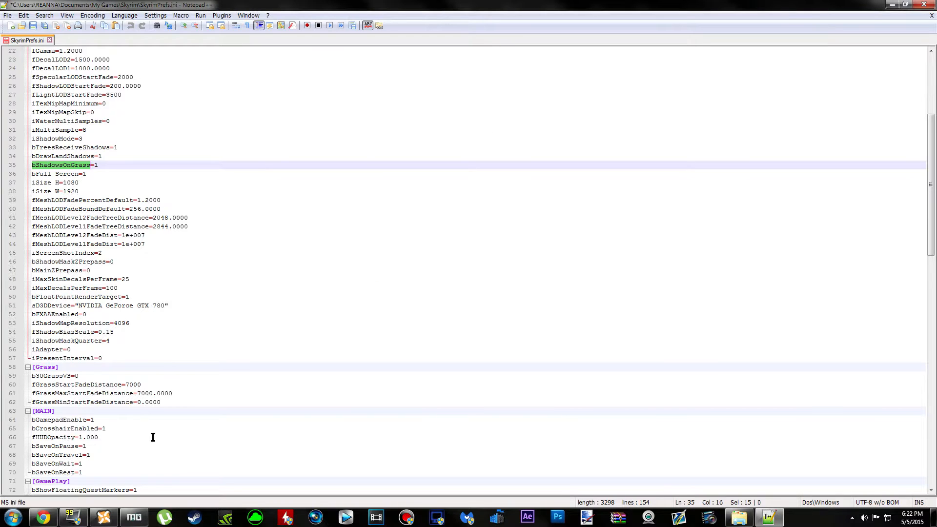
click(135, 517)
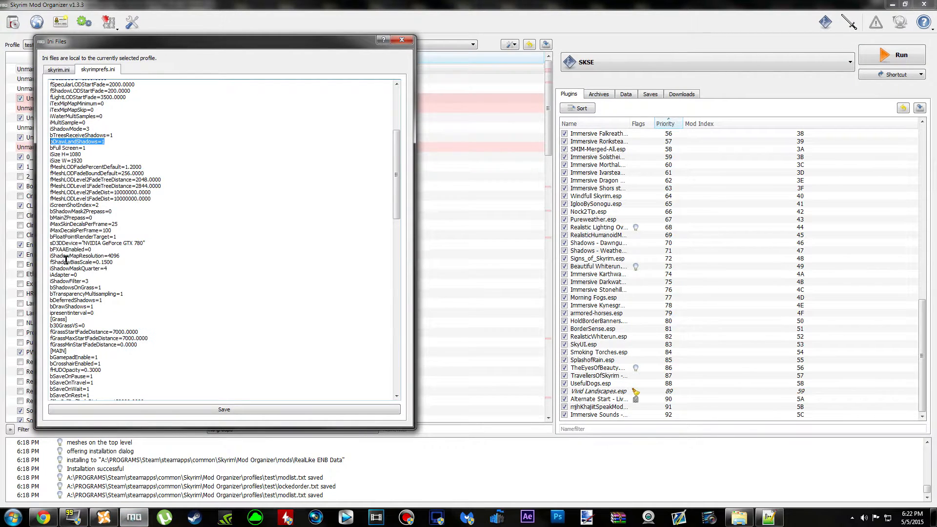
drag(102, 287, 50, 287)
Step: Switch to Chrome and copy the setting name iMaxAnisotropy from the Quality version's instructions
click(36, 515)
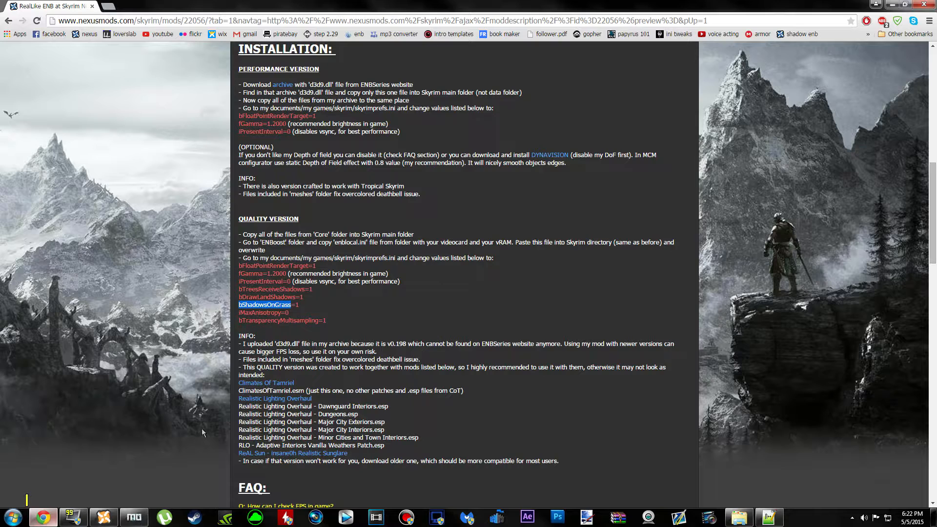
double_click(255, 313)
key(ctrl+c)
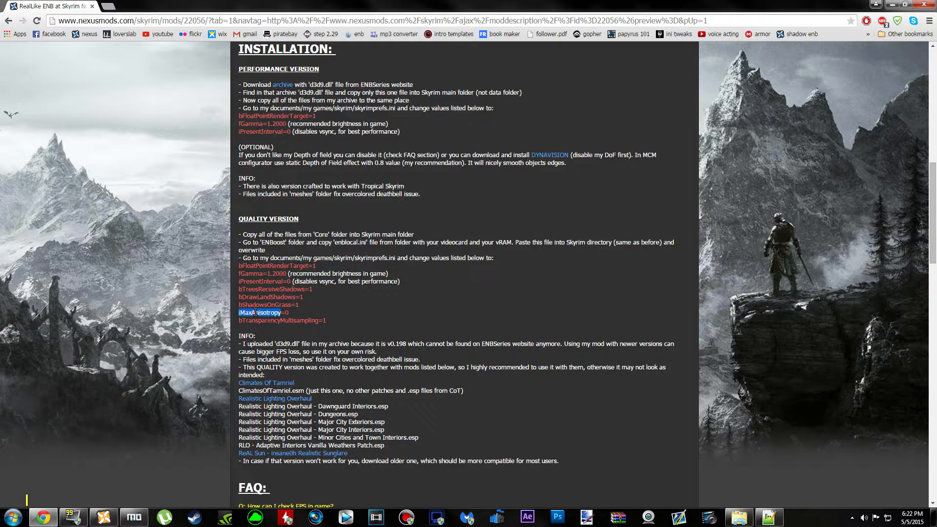
Step: Find iMaxAnisotropy in SkyrimPrefs.ini in Notepad++, and locate it in the [Display] section of Mod Organizer's skyrimprefs.ini
click(769, 517)
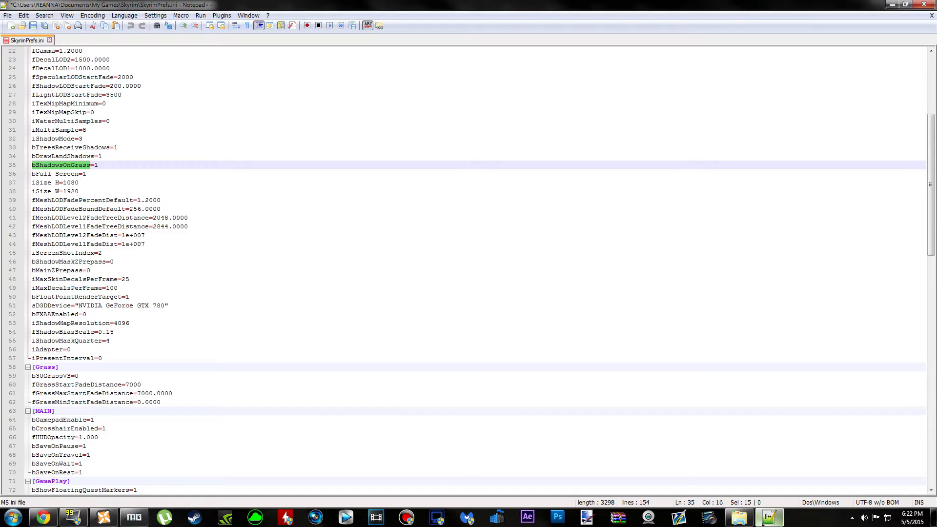
key(ctrl+f)
key(ctrl+v)
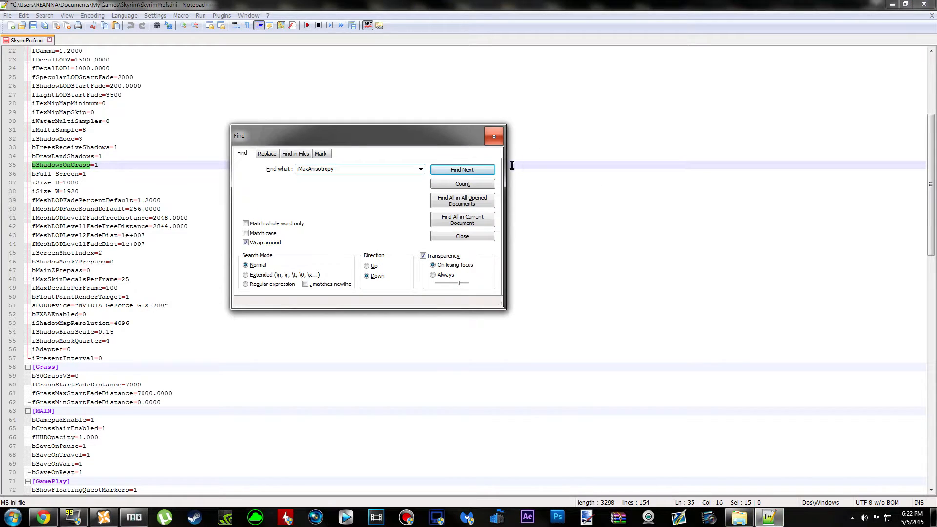
click(465, 171)
click(494, 136)
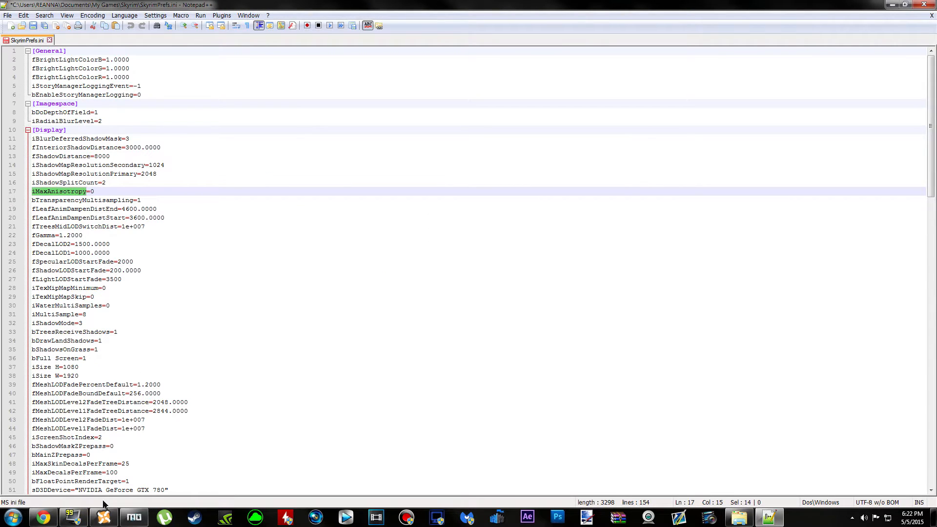
click(135, 518)
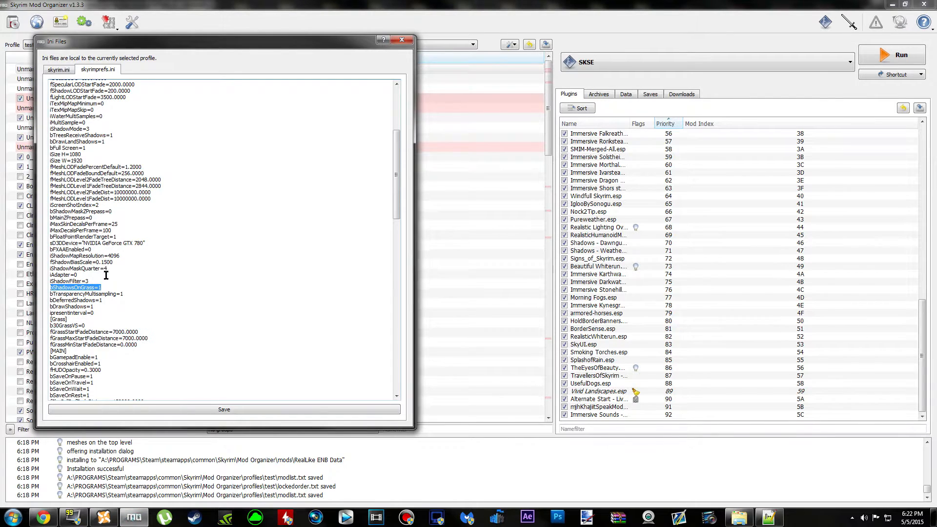
scroll(88, 251, up, 5)
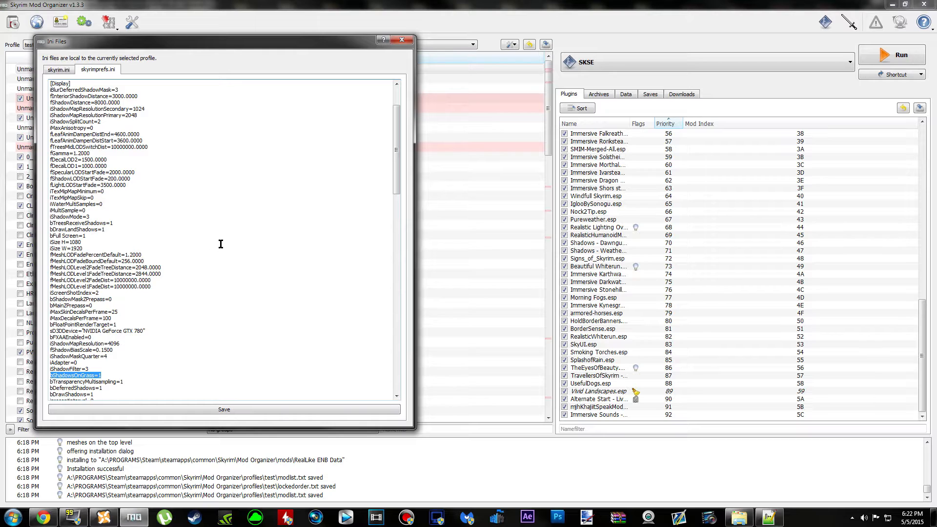
Step: Highlight the iMaxAnisotropy line in skyrimprefs.ini, and switch to Chrome to copy the setting name bTransparencyMultisampling from the Quality version's instructions
drag(98, 128, 55, 128)
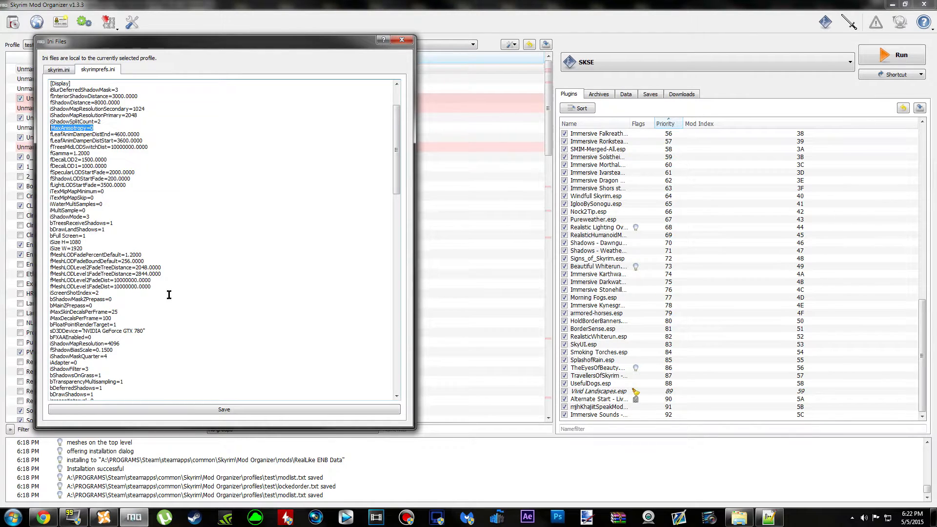
click(43, 518)
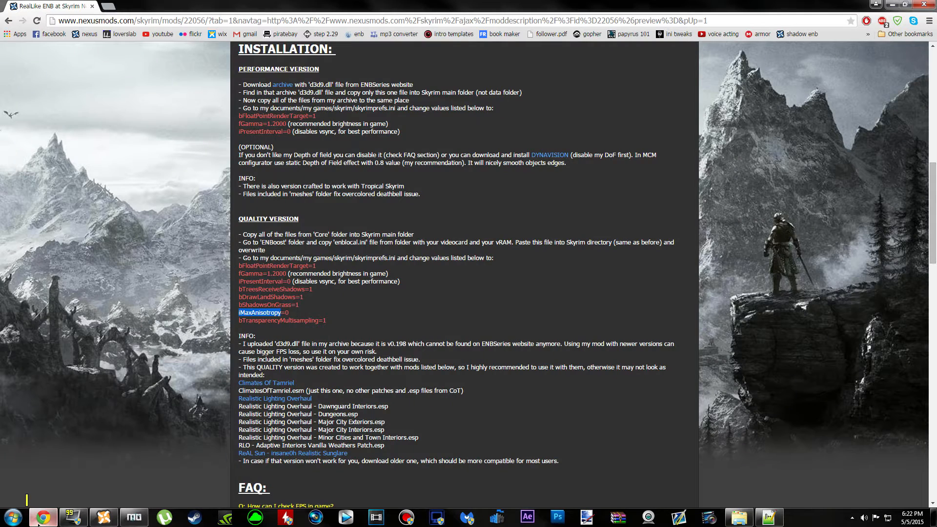
double_click(300, 320)
key(ctrl+c)
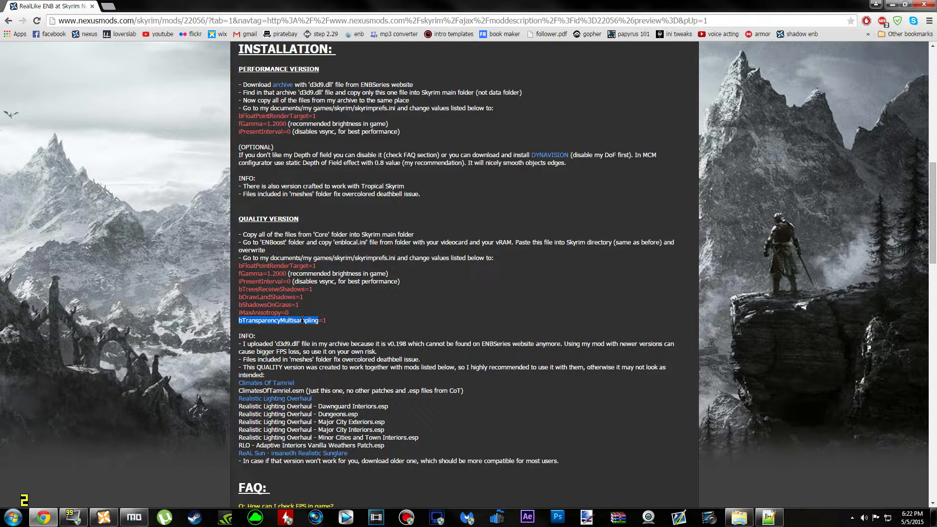
Step: Find bTransparencyMultisampling in SkyrimPrefs.ini in Notepad++, and highlight its line in Mod Organizer's skyrimprefs.ini to compare the value
click(771, 519)
key(ctrl+f)
key(ctrl+v)
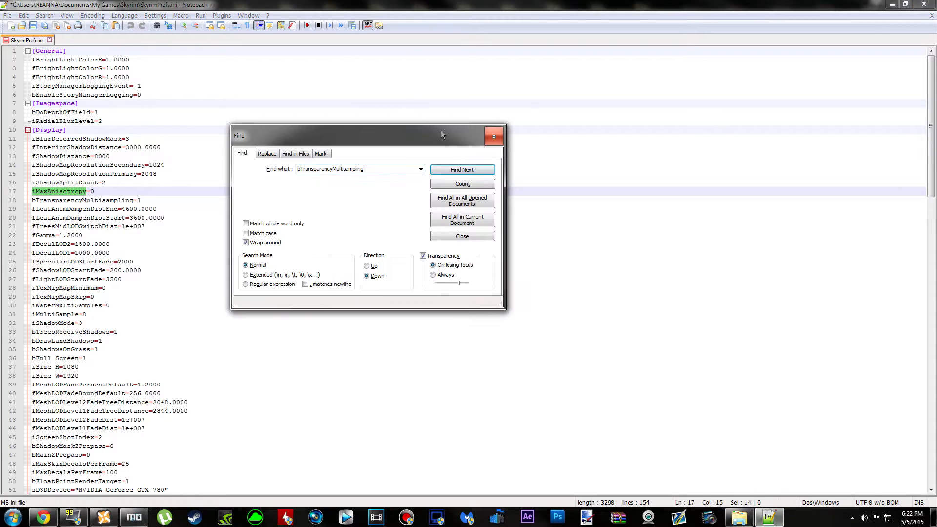
click(465, 172)
click(491, 134)
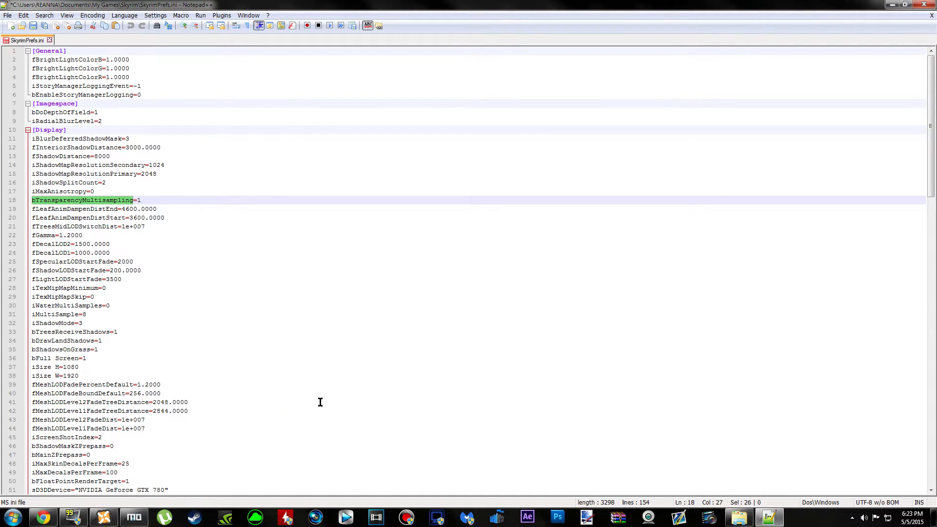
click(137, 518)
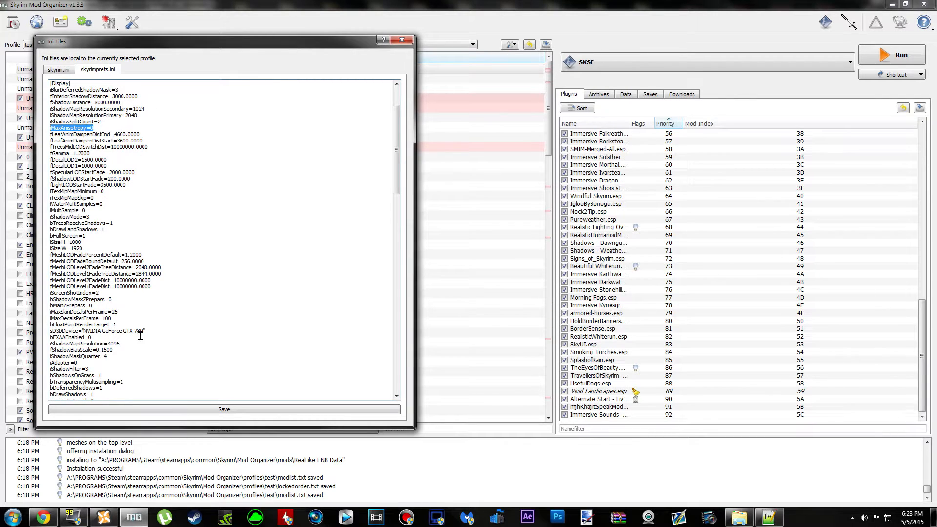
drag(129, 381, 43, 383)
Step: Switch back to Notepad++, save SkyrimPrefs.ini and close the editor
click(774, 517)
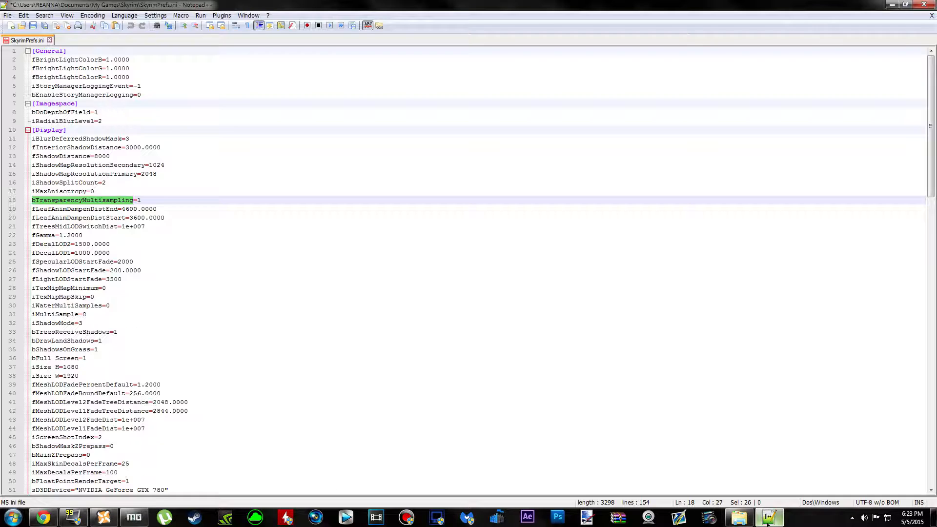
click(172, 202)
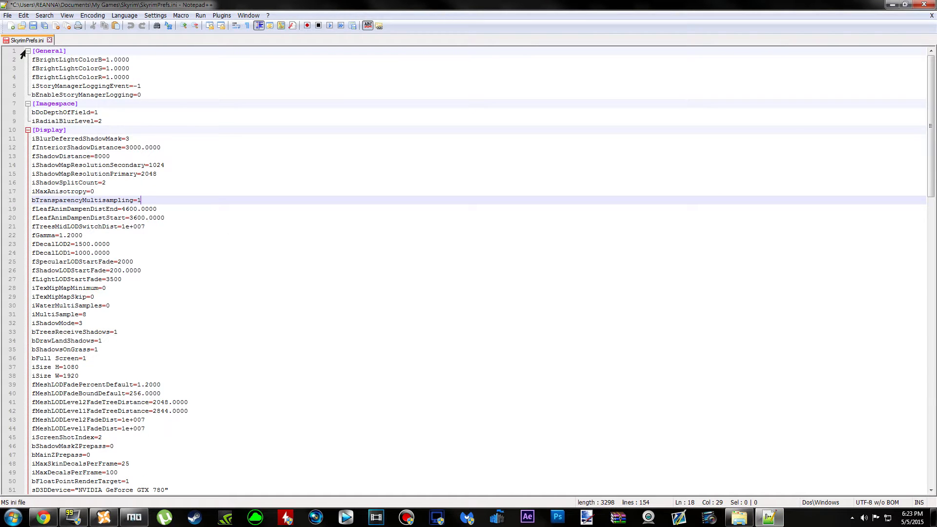
click(9, 15)
click(800, 2)
click(924, 4)
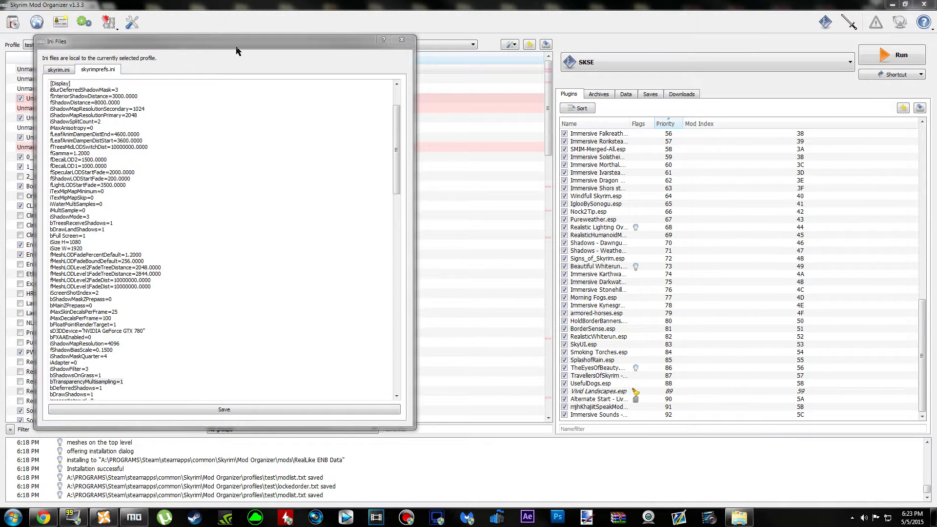
Step: Save skyrimprefs.ini in Mod Organizer's Ini Files editor and close the editor
drag(236, 50, 297, 37)
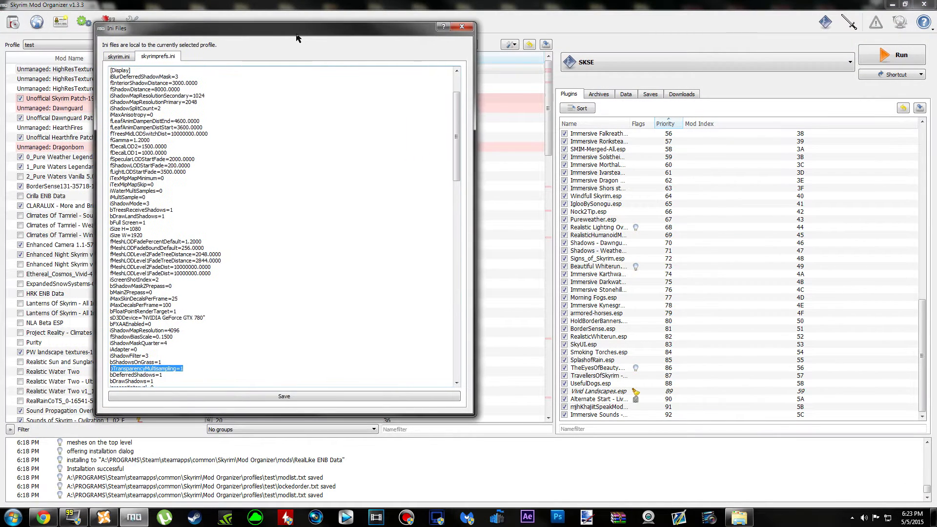
click(348, 399)
click(462, 26)
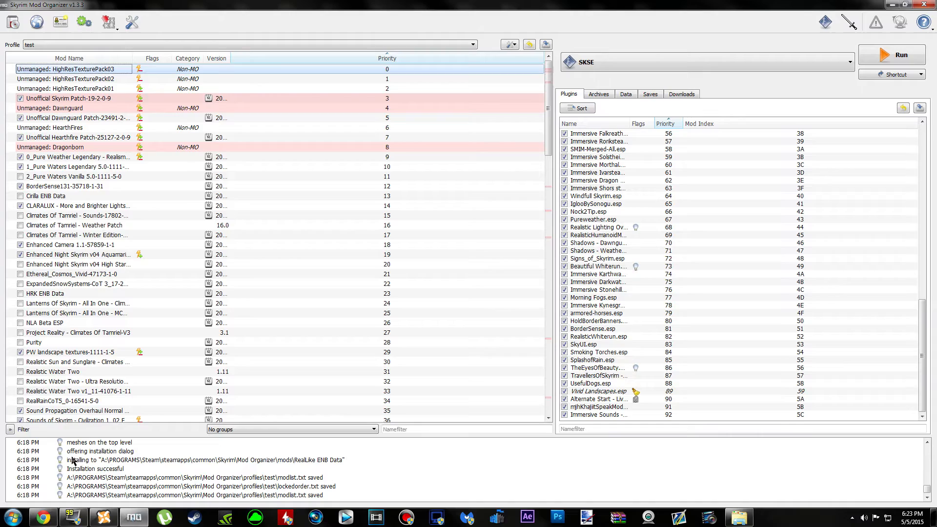
Step: Minimize Chrome, switch to Nexus Mod Manager and open the Skyrim game folder to locate enblocal.ini
click(43, 517)
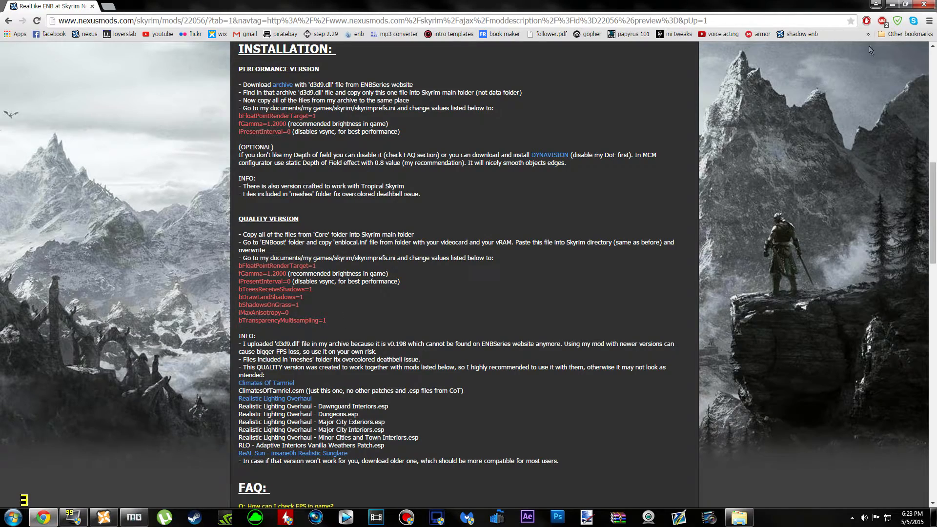
click(892, 5)
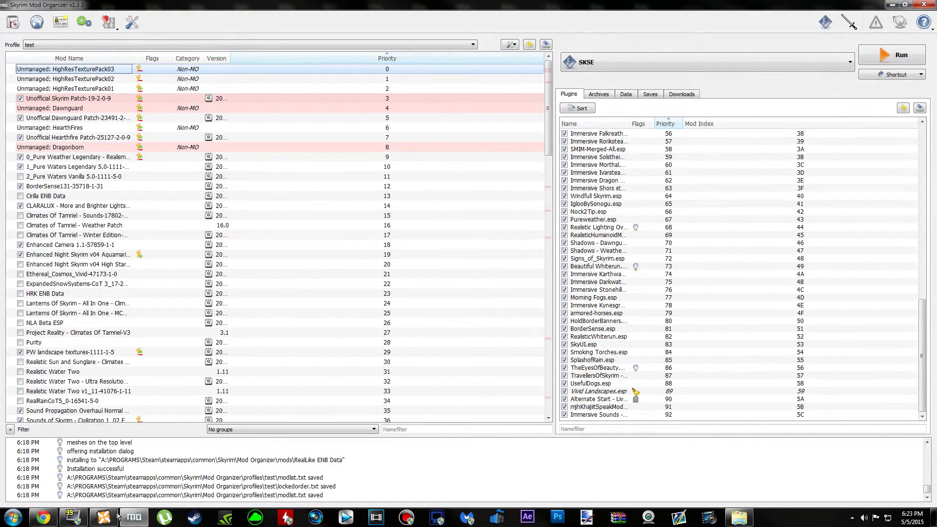
click(113, 517)
click(100, 20)
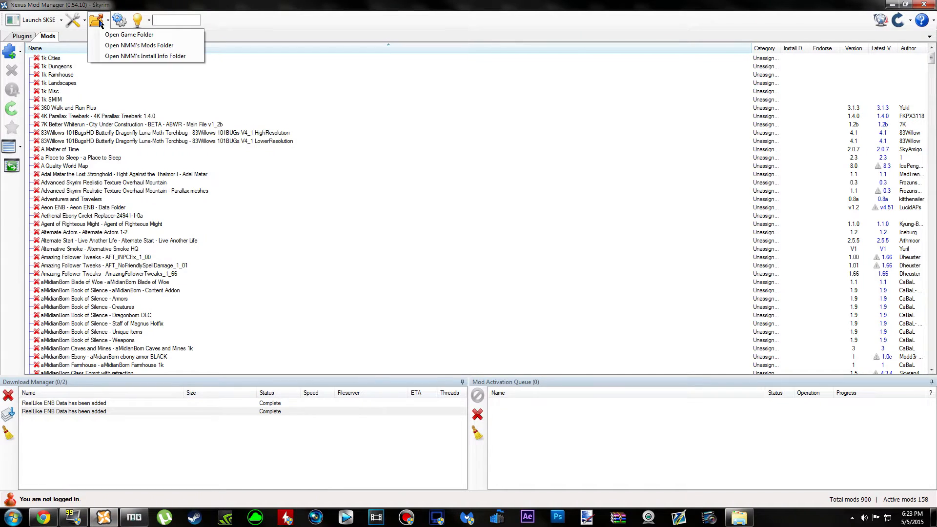
click(122, 37)
scroll(408, 300, down, 4)
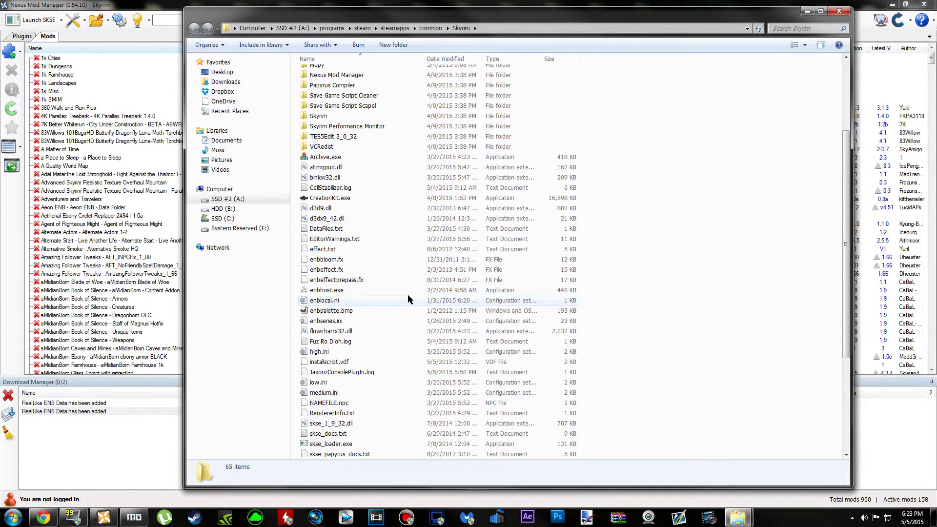
double_click(373, 302)
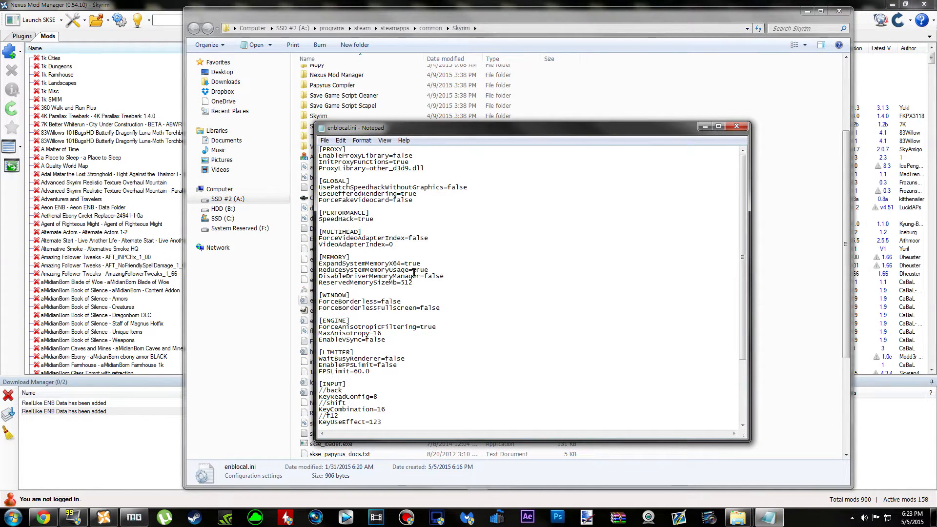
drag(617, 129, 441, 75)
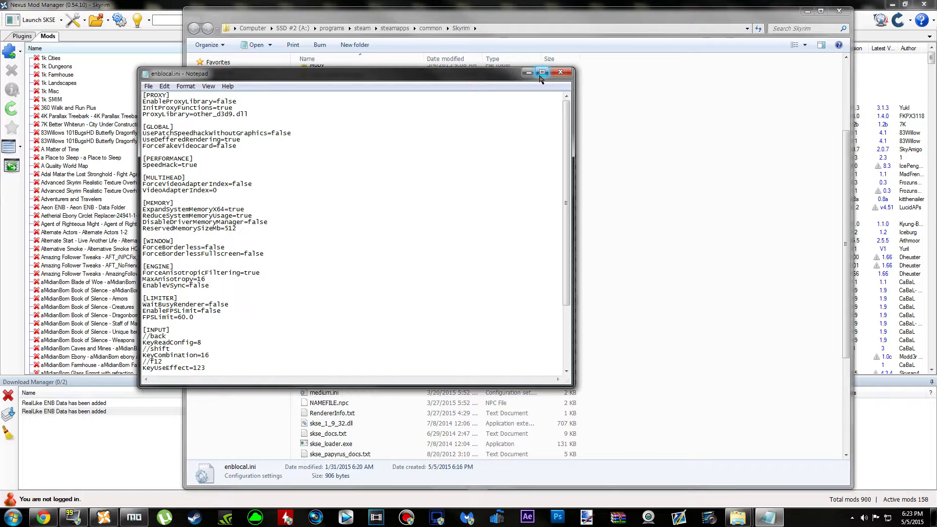
click(561, 72)
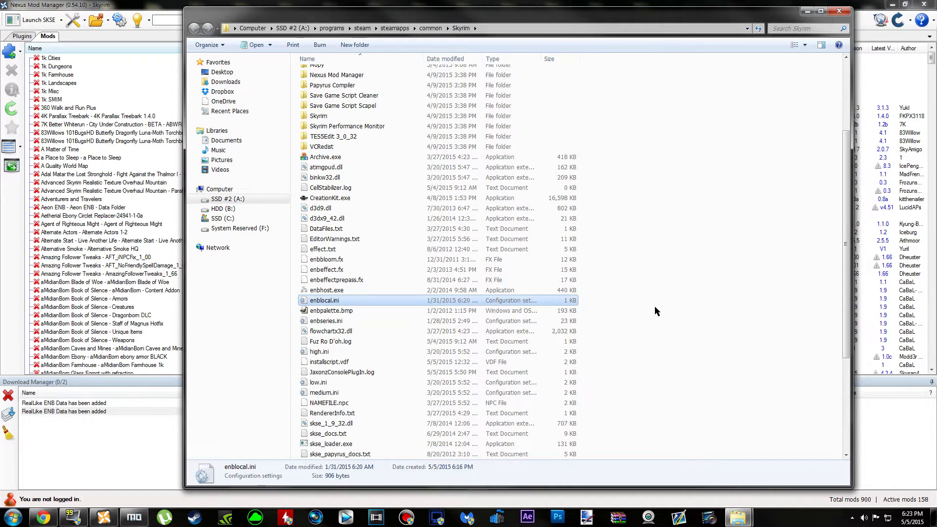
Step: Open enblocal.ini in Notepad++ and place the cursor at the end of the ReservedMemorySizeMb line in the [MEMORY] section
right_click(424, 302)
click(466, 130)
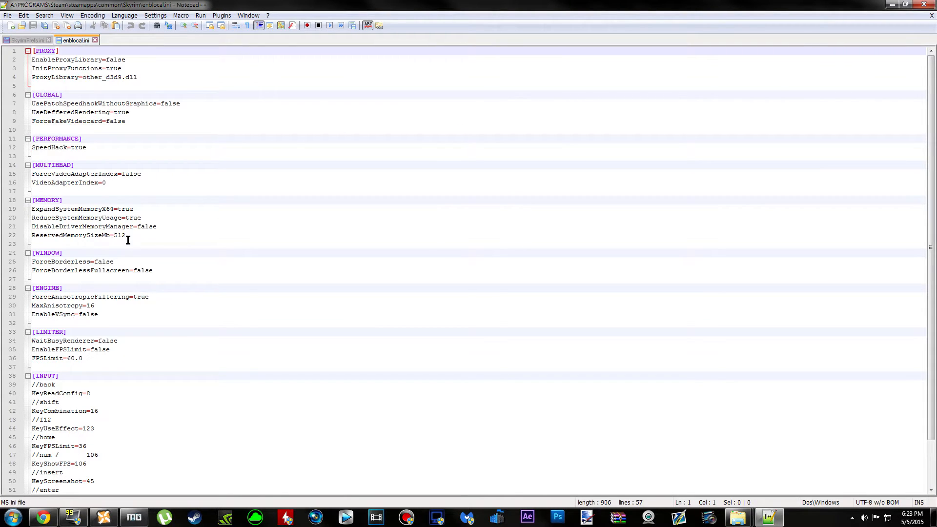
drag(127, 235, 32, 236)
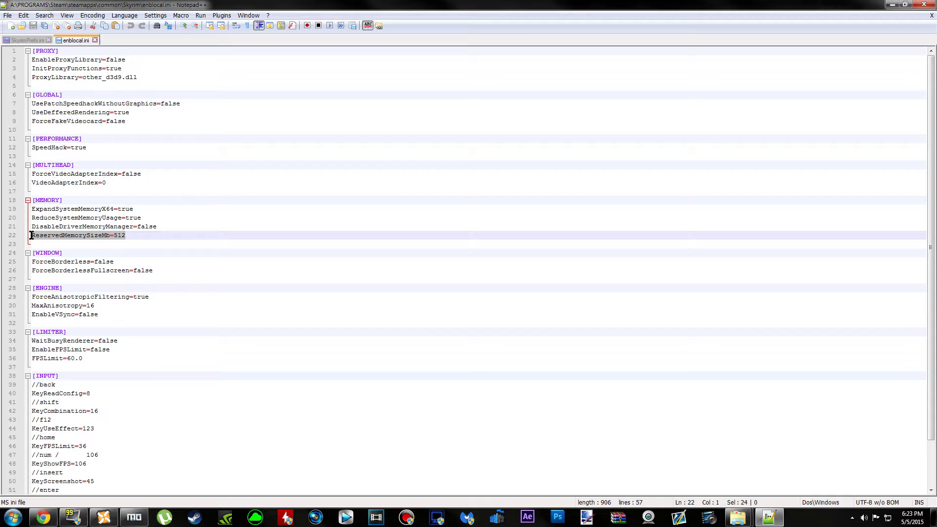
click(145, 235)
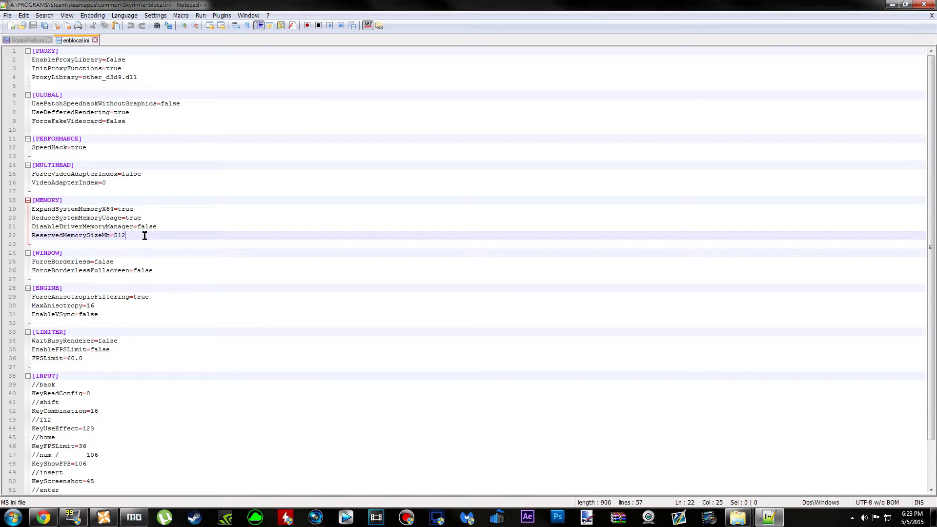
Step: Set ReservedMemorySizeMb in the [MEMORY] section of enblocal.ini to 256
key(BackSpace)
key(BackSpace)
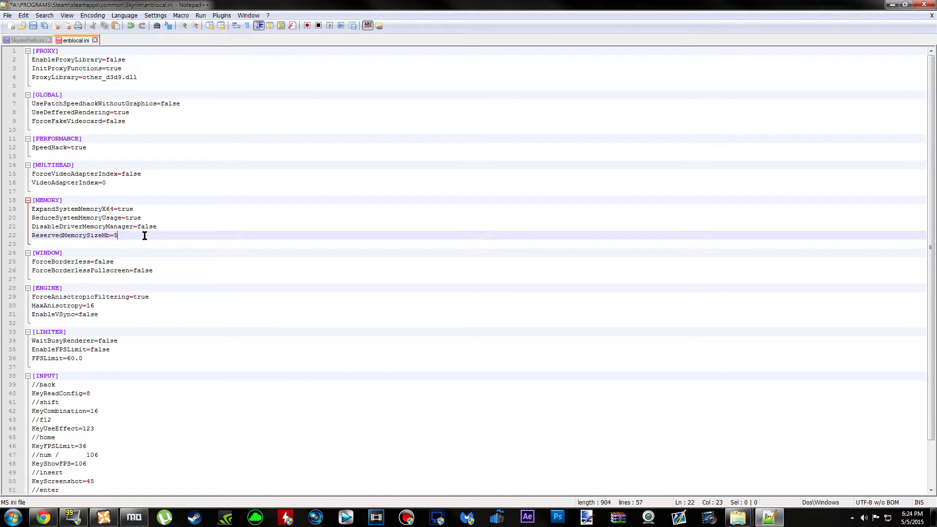
text(128)
text(256)
text(256)
drag(126, 236, 31, 235)
click(133, 238)
Step: Save enblocal.ini and close Notepad++
click(22, 15)
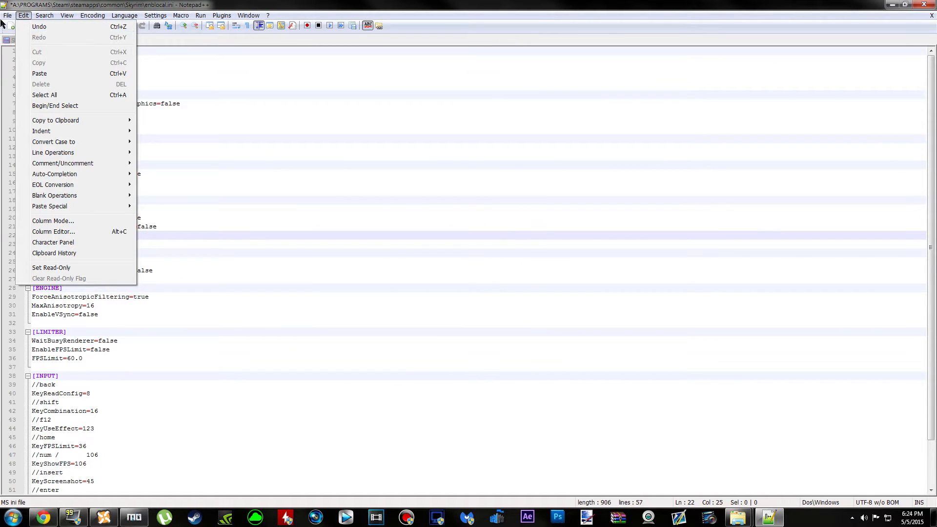
mouse_move(12, 18)
click(22, 69)
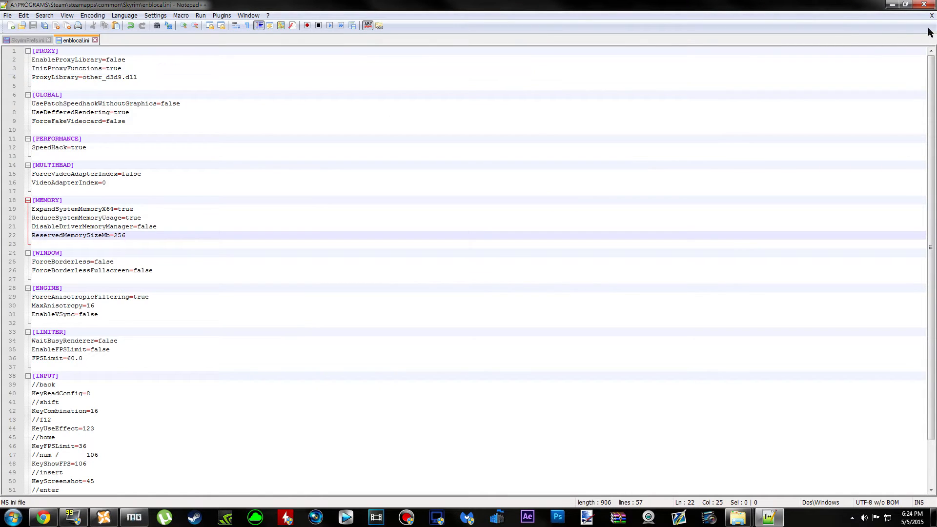
click(926, 4)
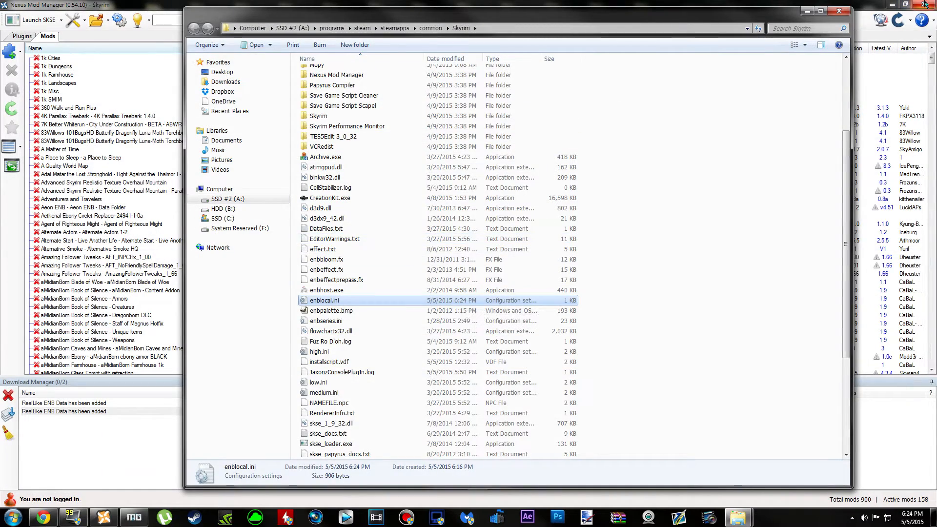
Step: Recheck the Quality version's instructions in Chrome, and return to Mod Organizer to launch the game through SKSE
click(903, 6)
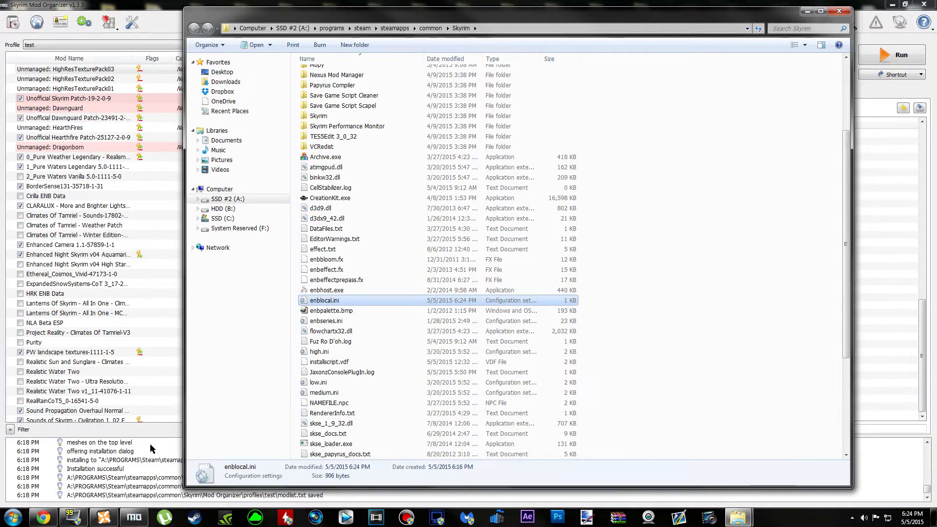
click(43, 517)
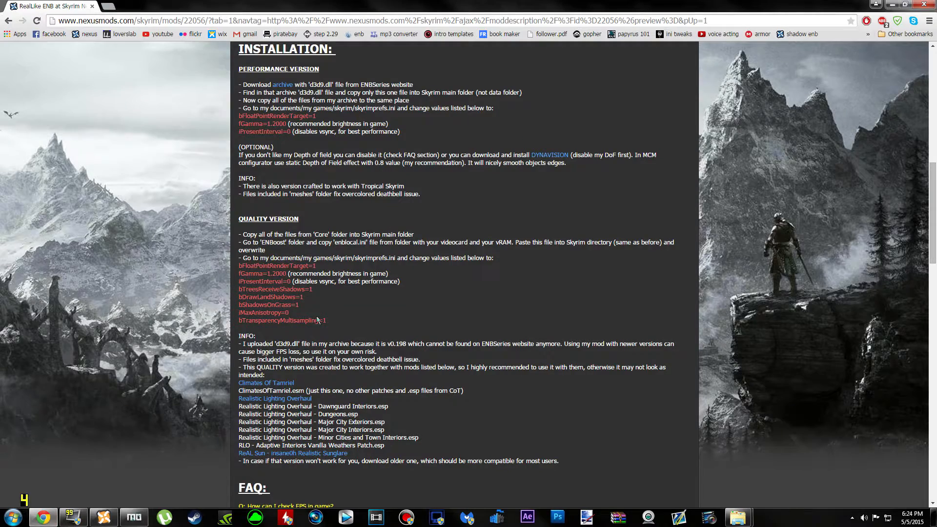
click(900, 5)
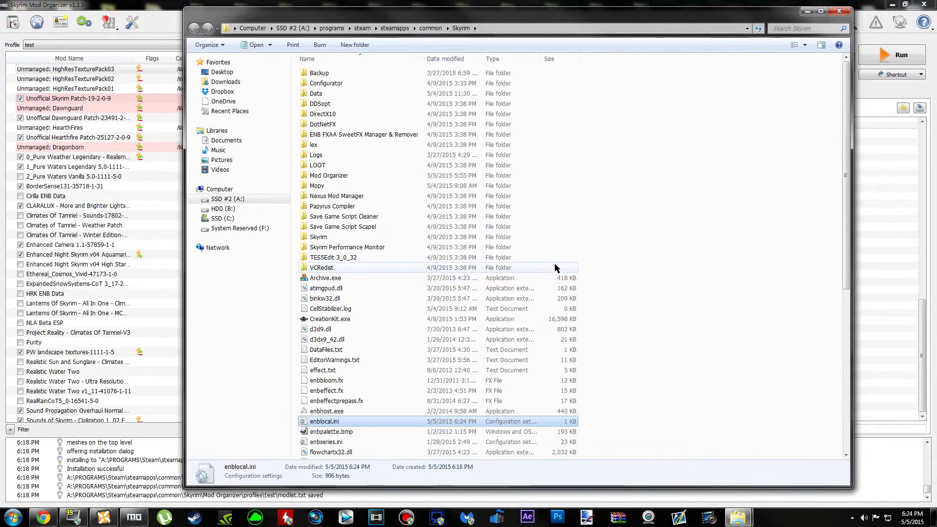
click(808, 11)
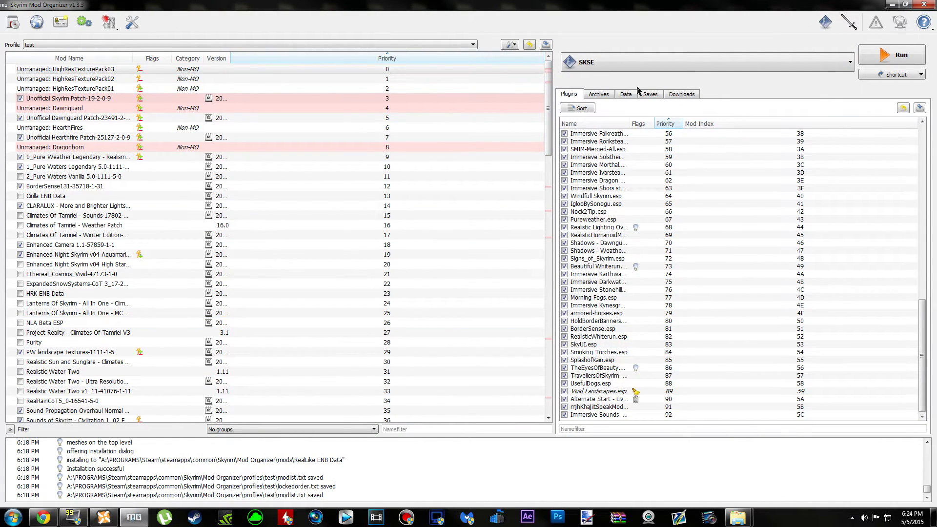
drag(550, 117, 551, 376)
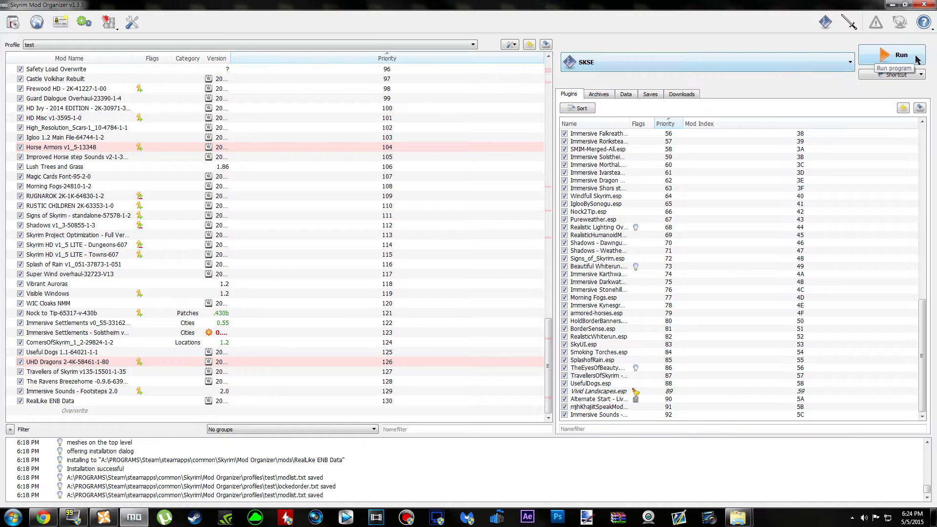
click(873, 52)
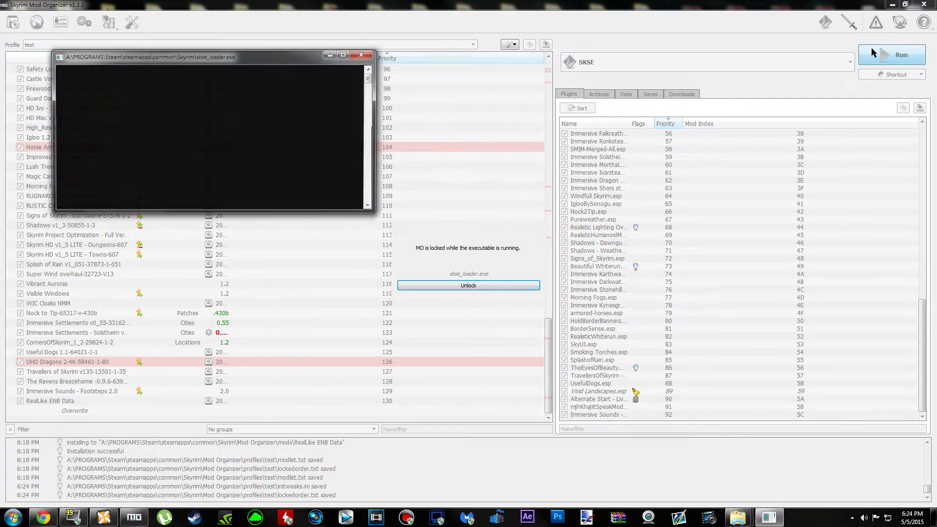